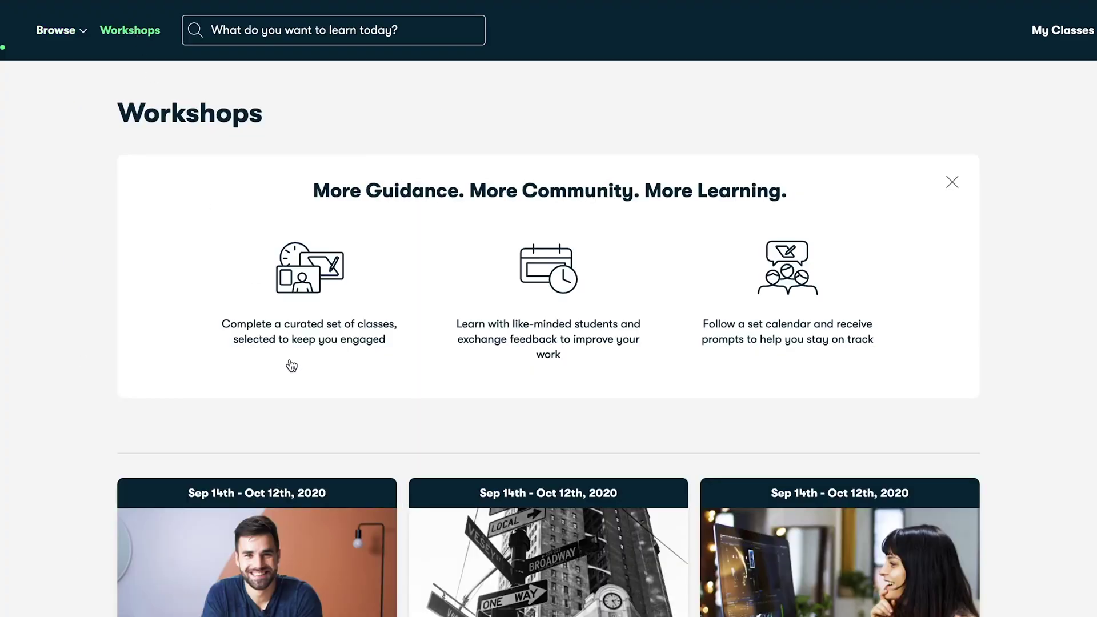
Browse the Photography category and join the Get Outside! Photographing Nature and Landscapes workshop
scroll(291, 366, down, 5)
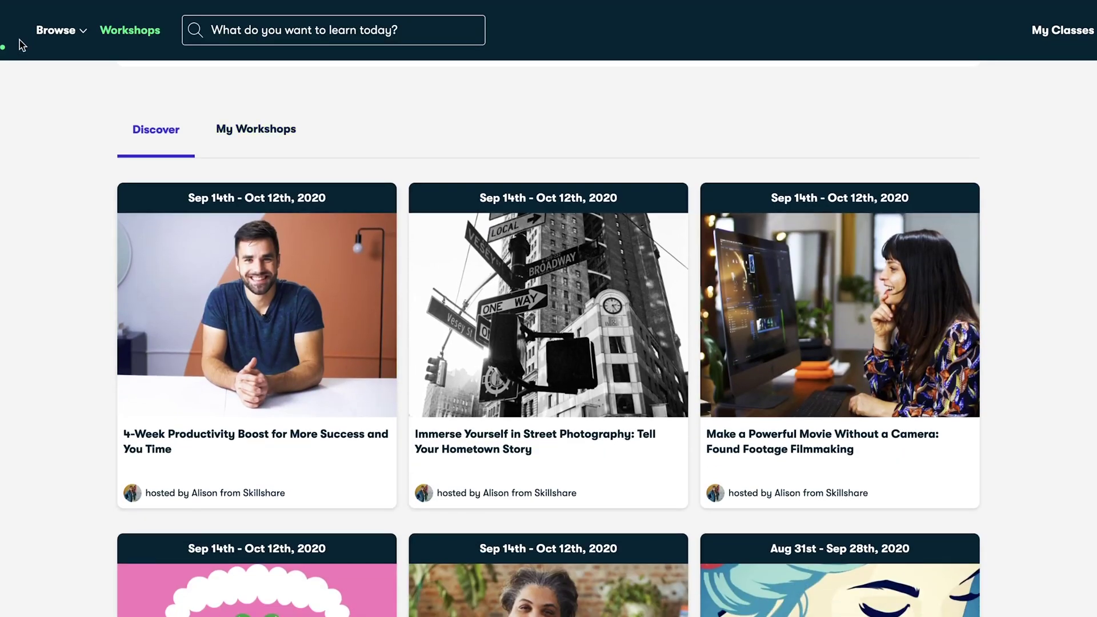
click(55, 30)
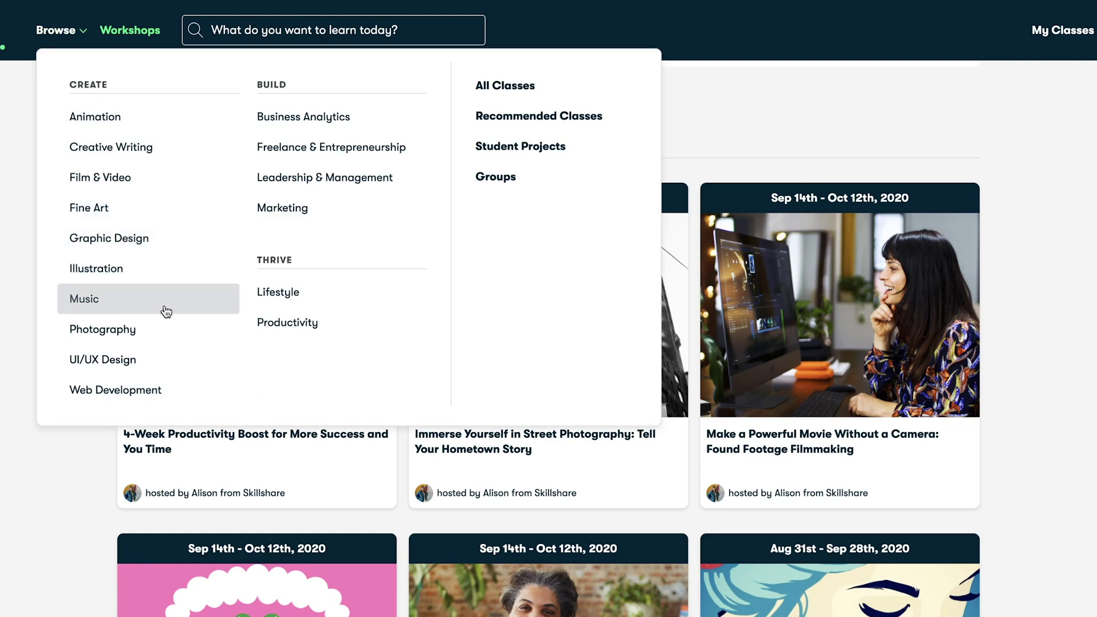
click(163, 336)
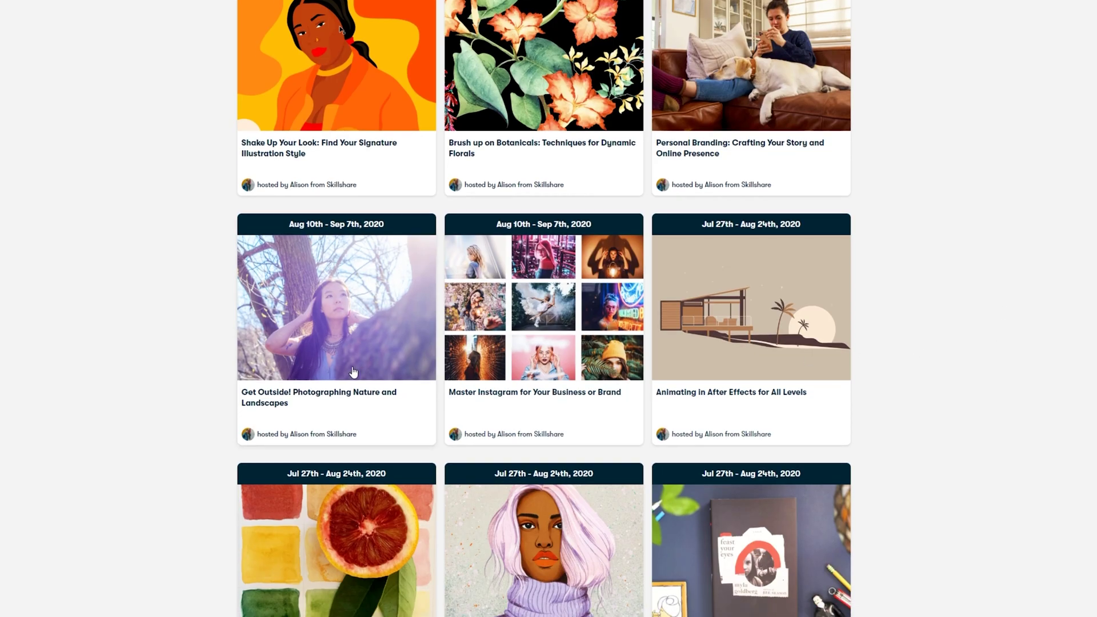
click(353, 371)
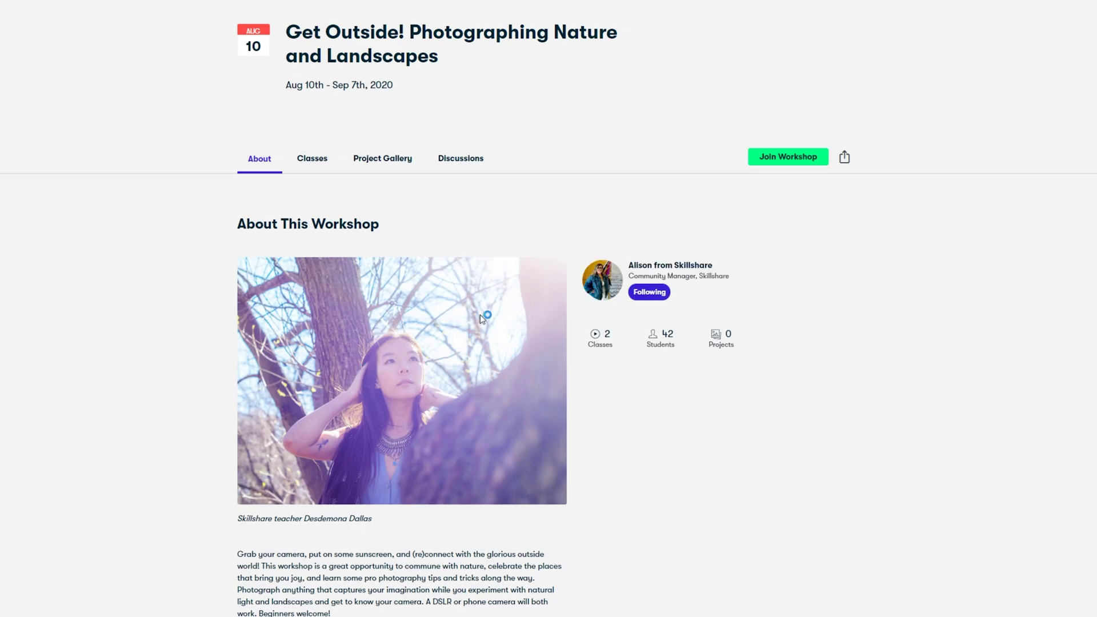
click(774, 157)
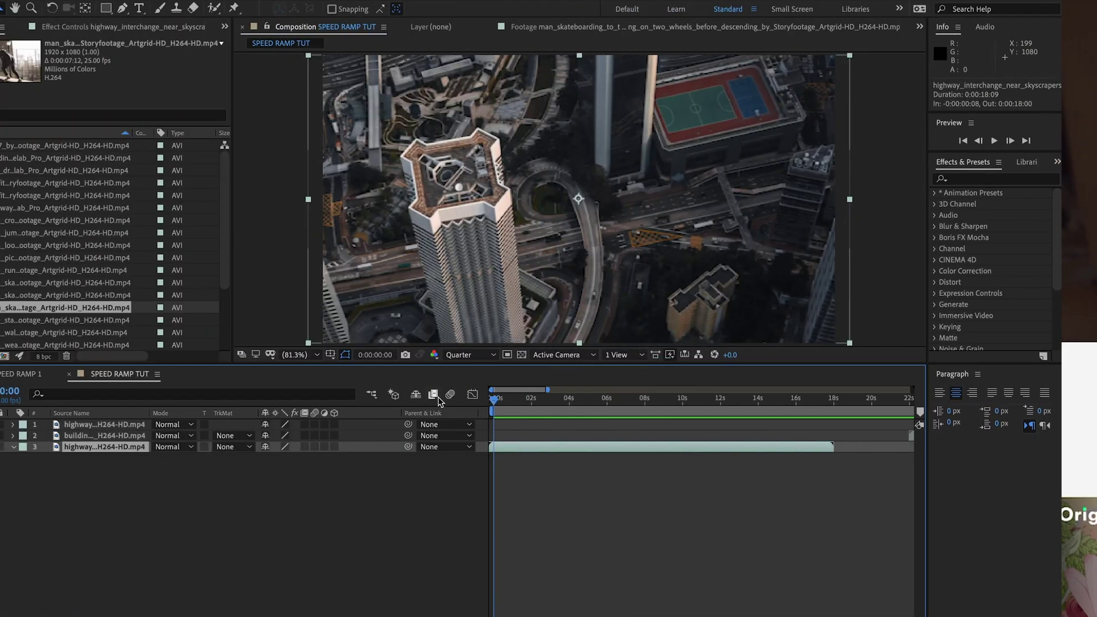
Enable time remapping on the highway clip (layer 3) and shift it slightly later
key(space)
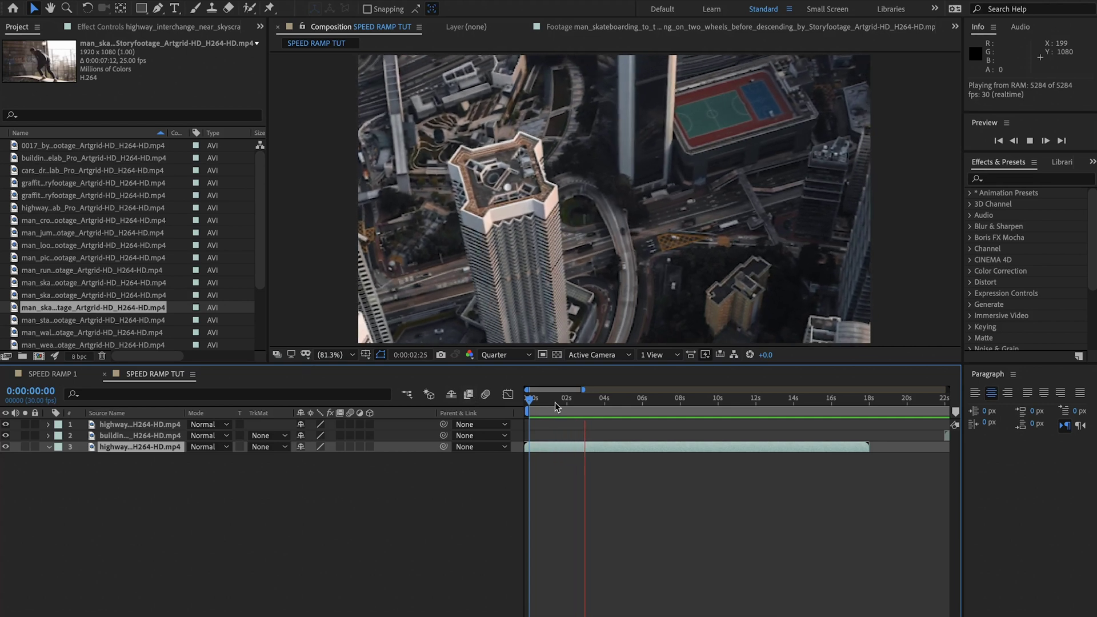
click(666, 451)
right_click(666, 451)
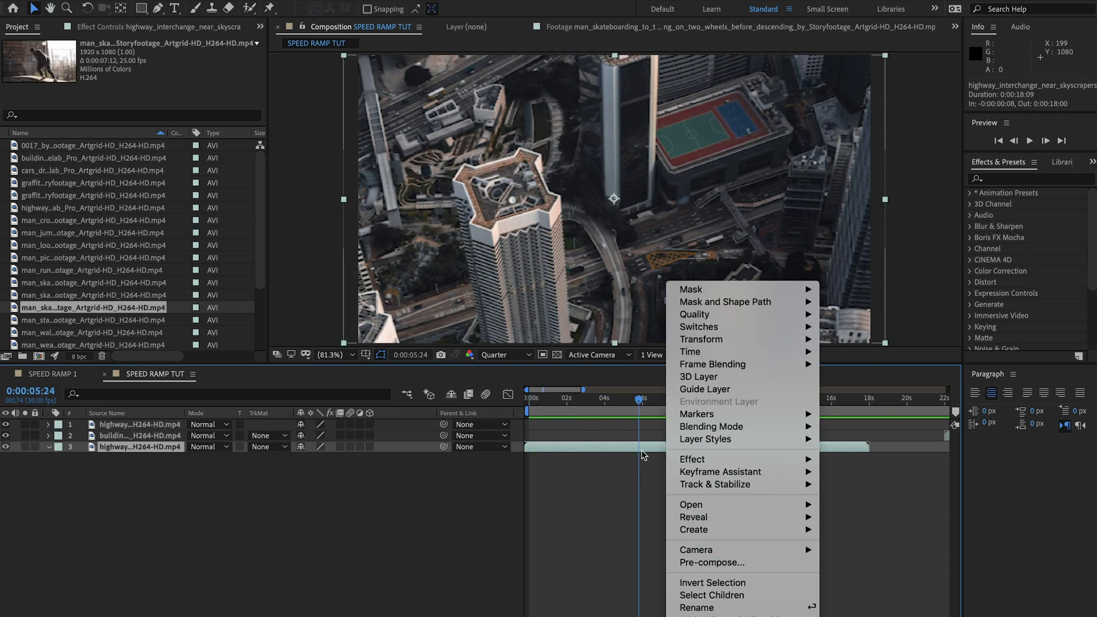
mouse_move(725, 353)
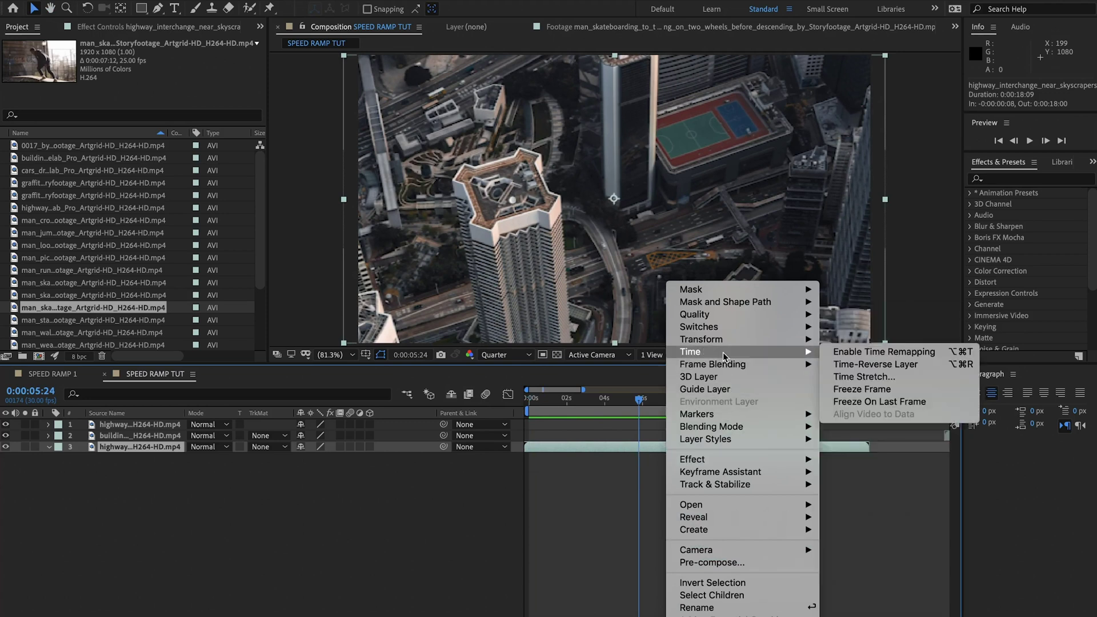
click(865, 352)
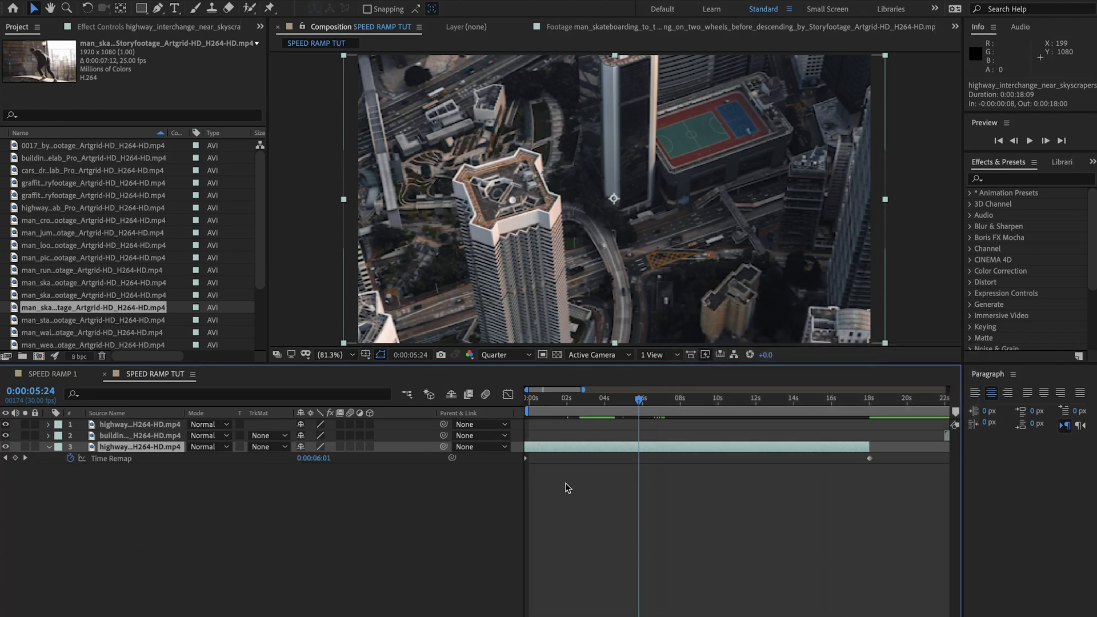
drag(546, 453, 569, 448)
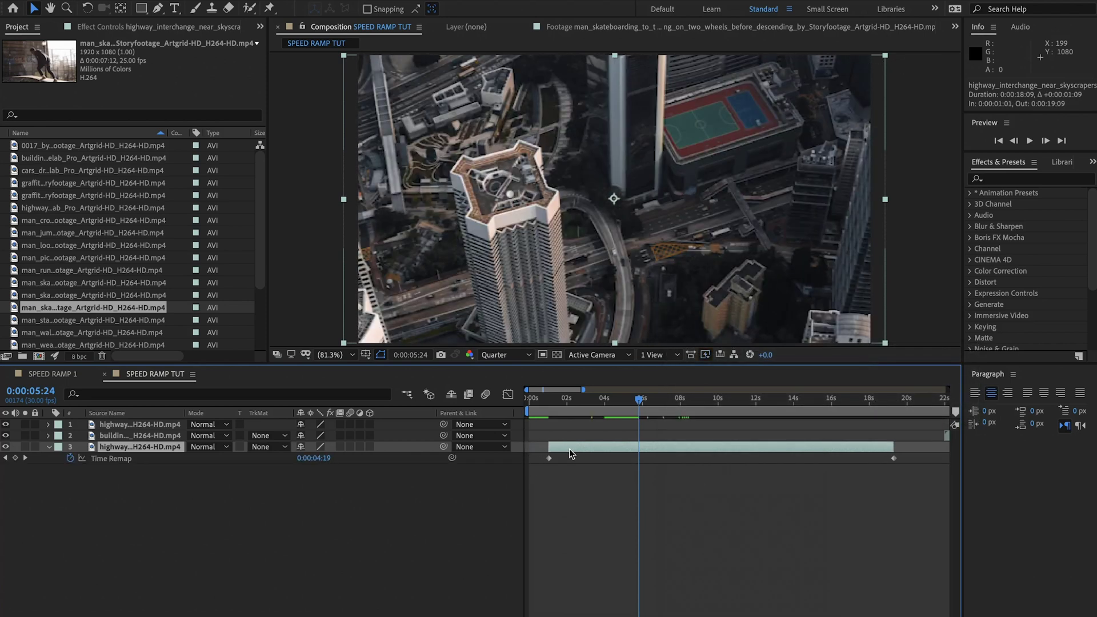
Pull the end Time Remap keyframe earlier and preview the remapped clip from about 1 second
click(547, 457)
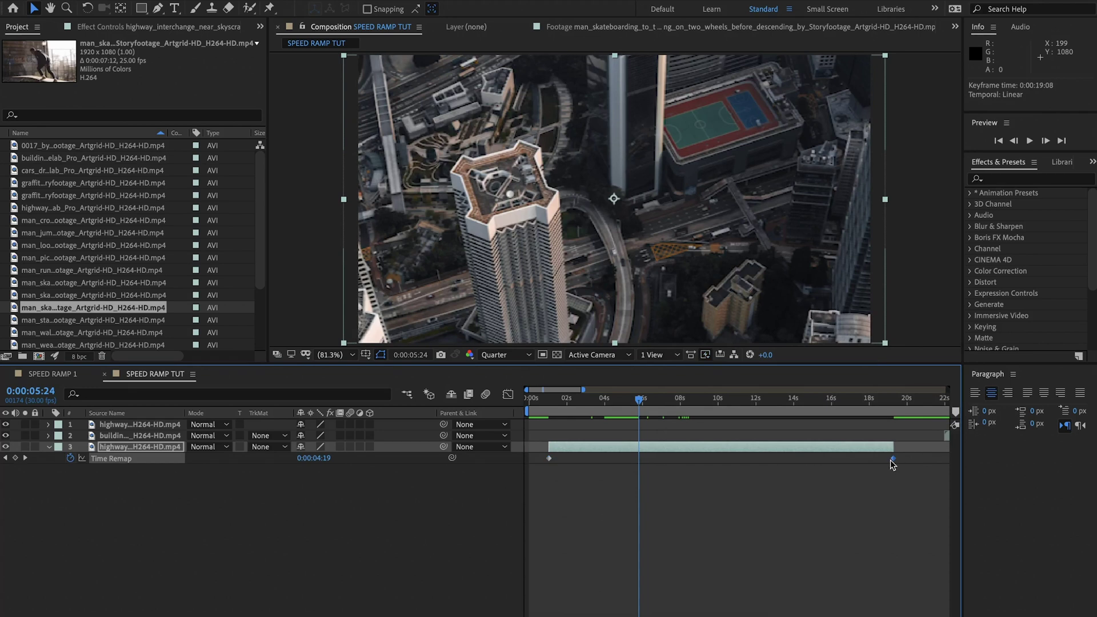
drag(881, 399, 819, 400)
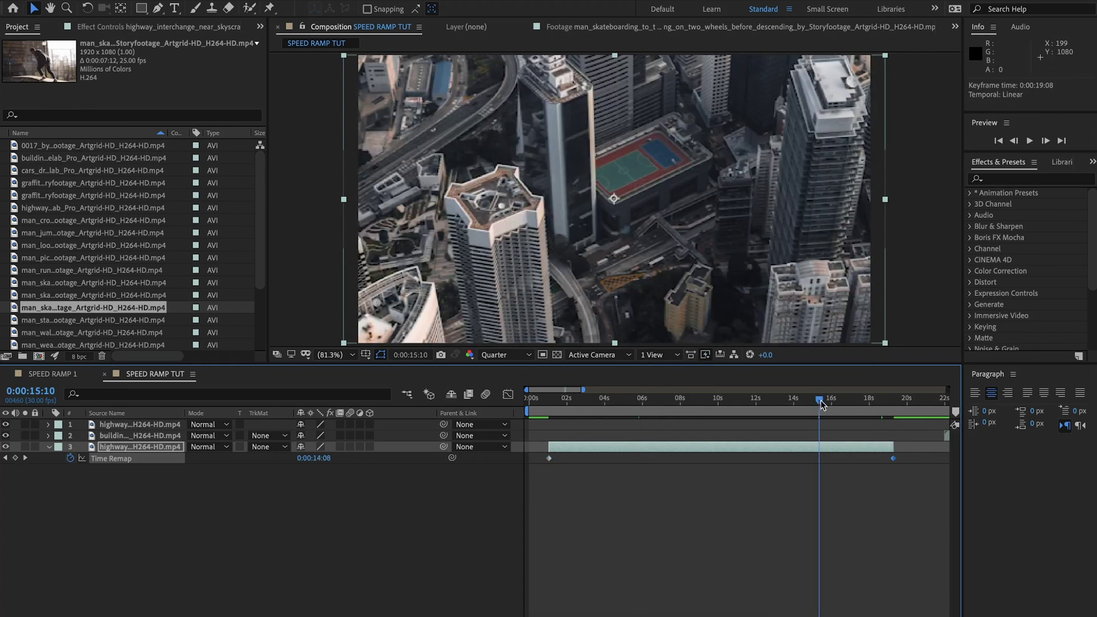
drag(881, 463, 832, 465)
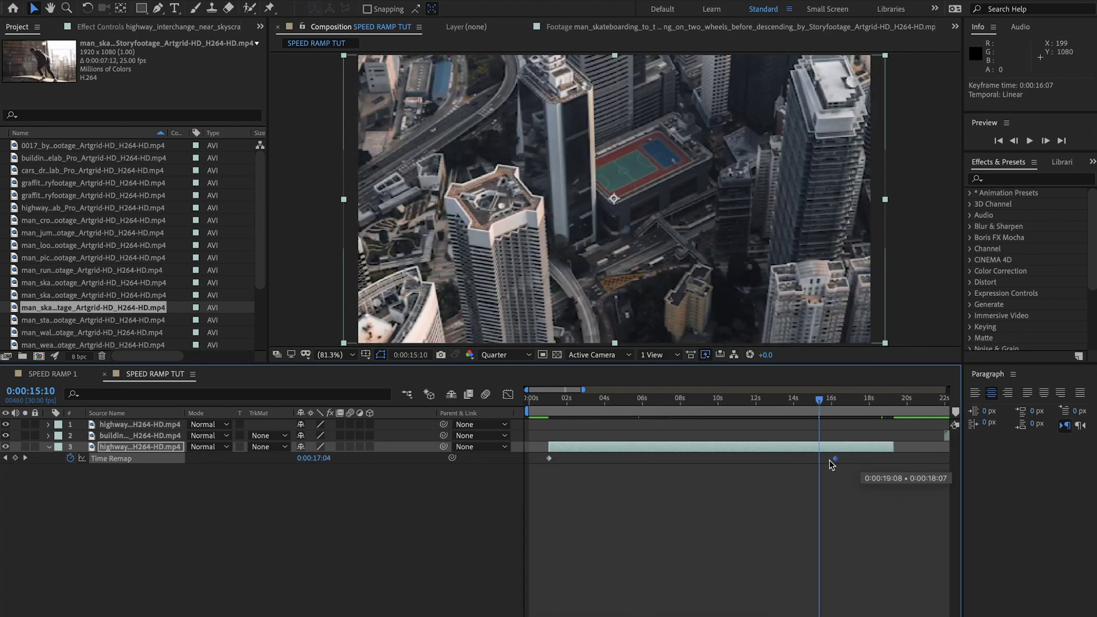
drag(670, 473, 664, 473)
click(557, 403)
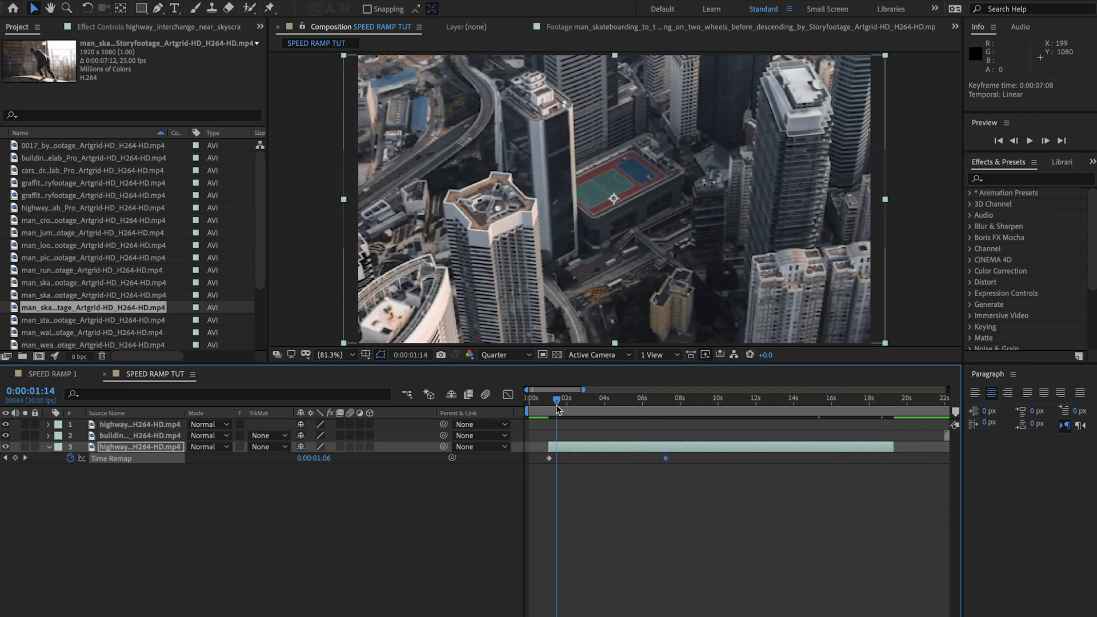
key(space)
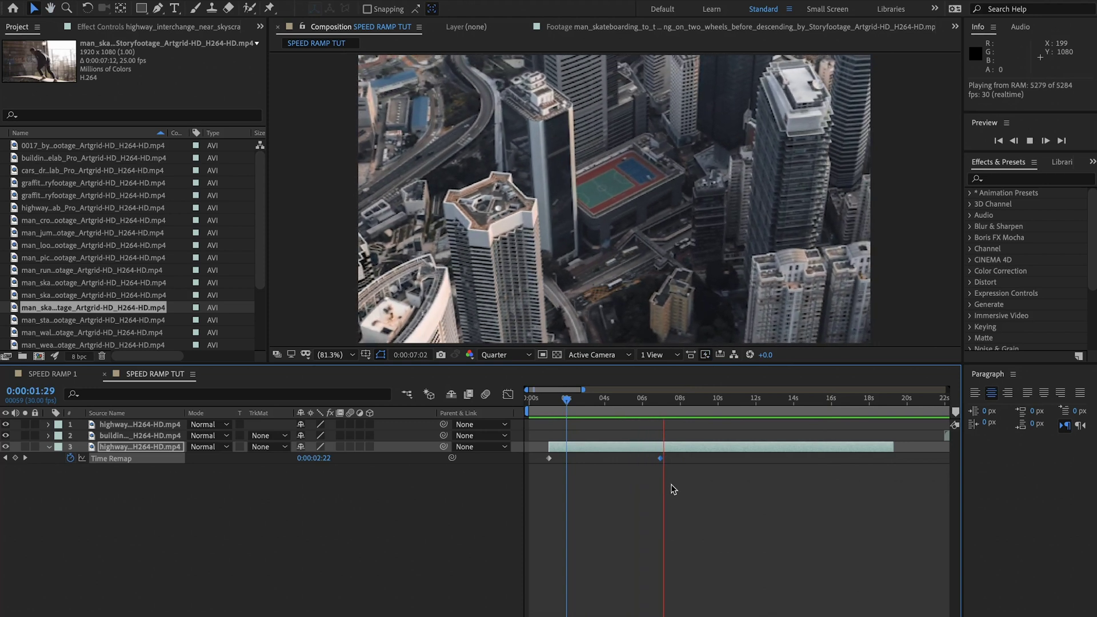
Reposition the second Time Remap keyframe between about 15s and 9s, undoing an end trim
click(661, 459)
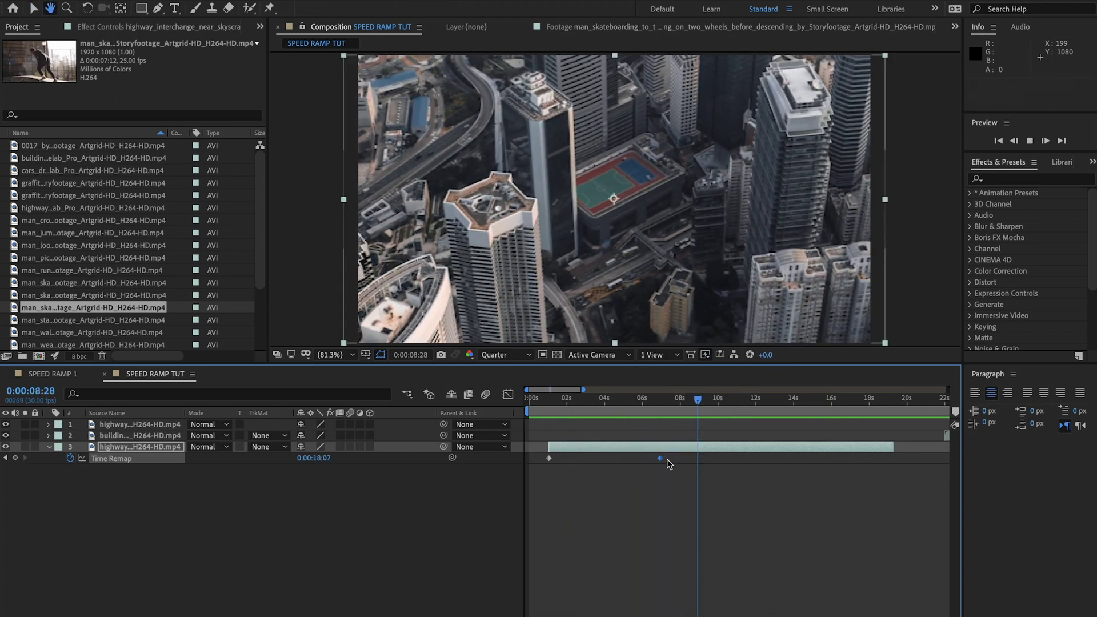
drag(662, 463, 893, 457)
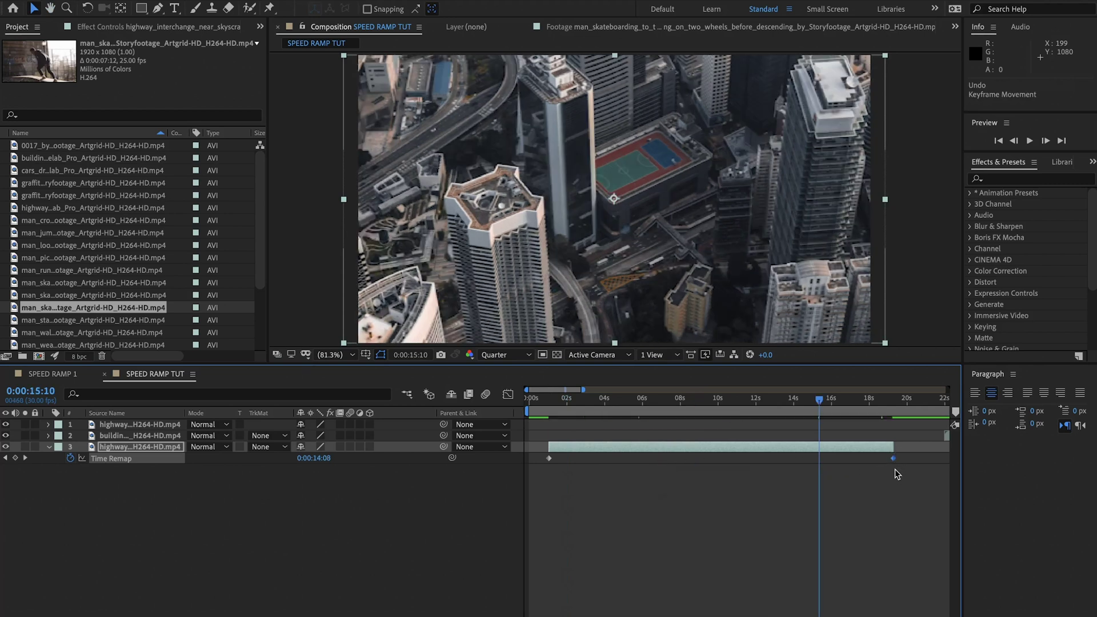
drag(893, 458, 710, 460)
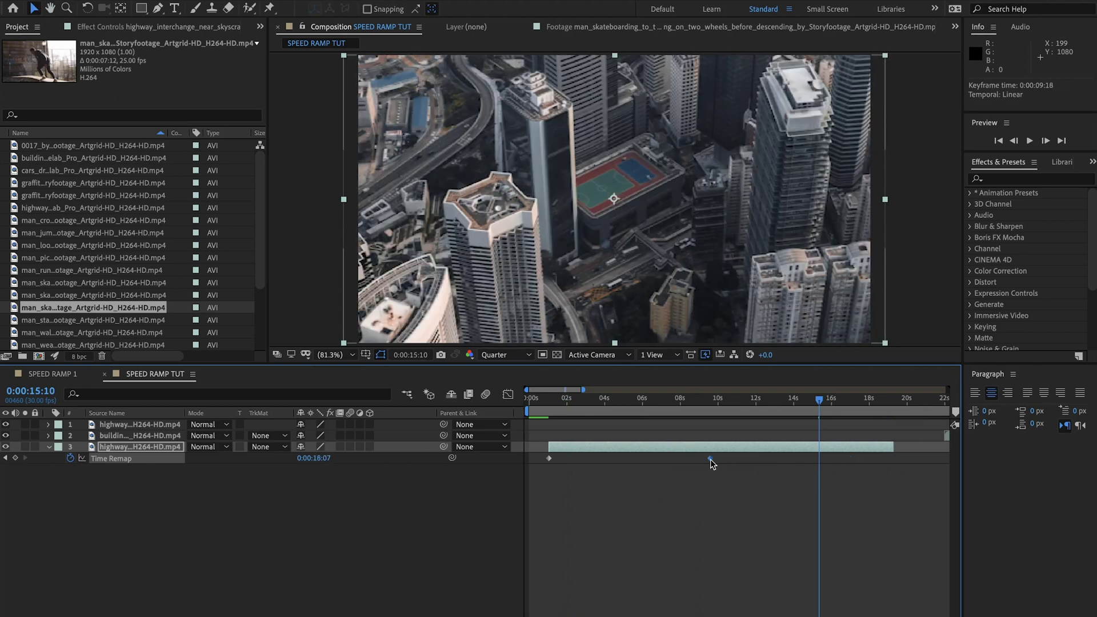
drag(748, 397, 777, 398)
drag(896, 451, 717, 451)
key(ctrl+z)
key(ctrl+z)
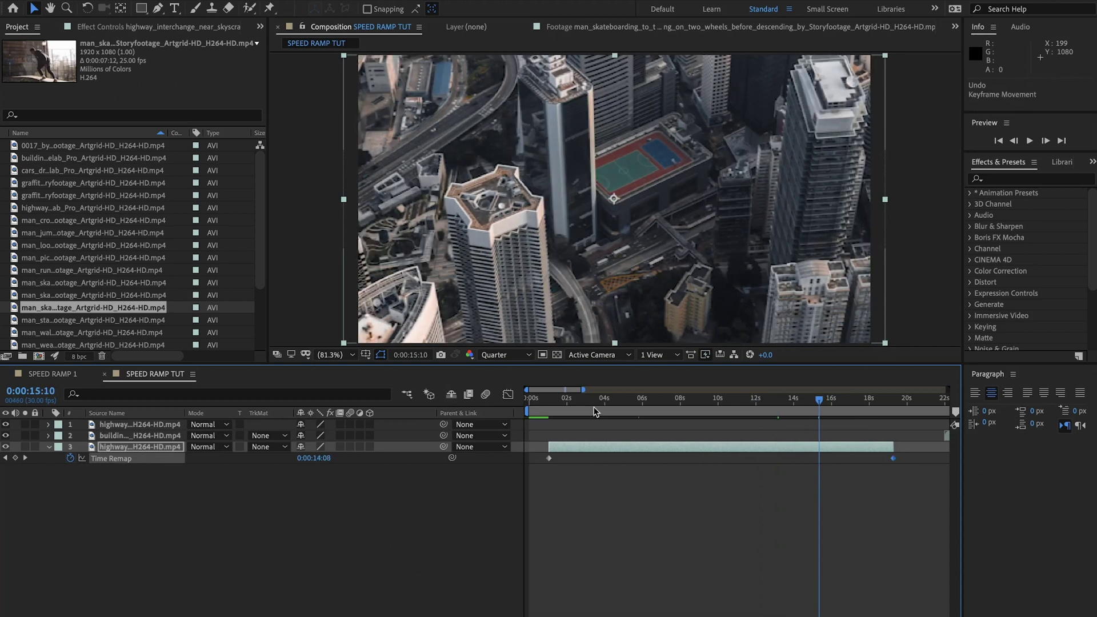
Show the first keyframe's Time Remap curve in the Graph Editor and preview from near the start
click(549, 457)
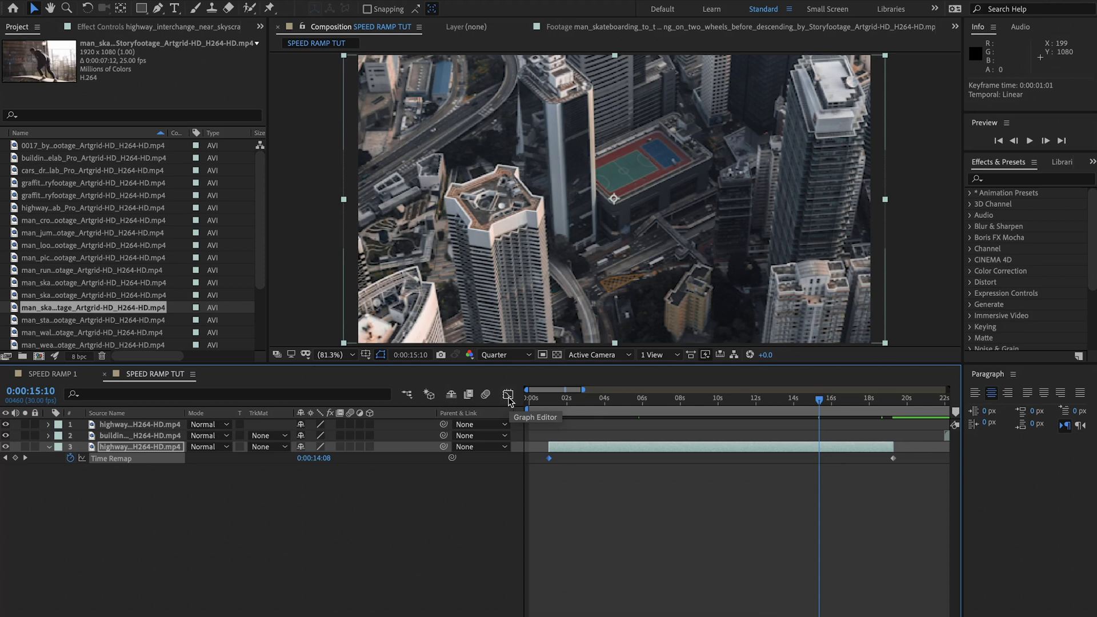
click(507, 396)
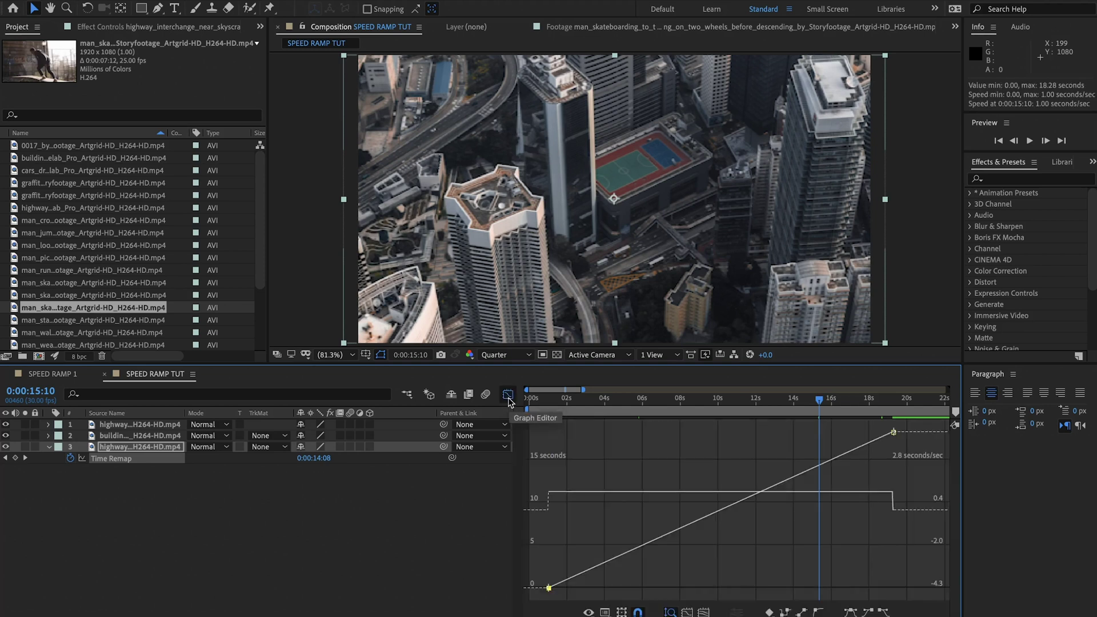
drag(733, 412, 558, 413)
key(space)
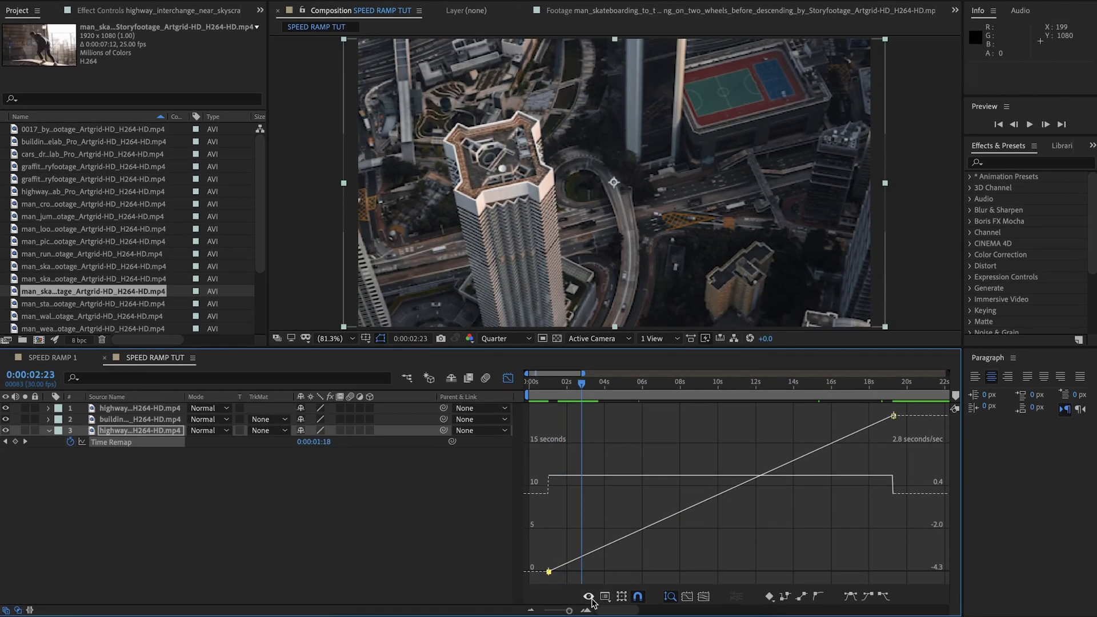
click(605, 597)
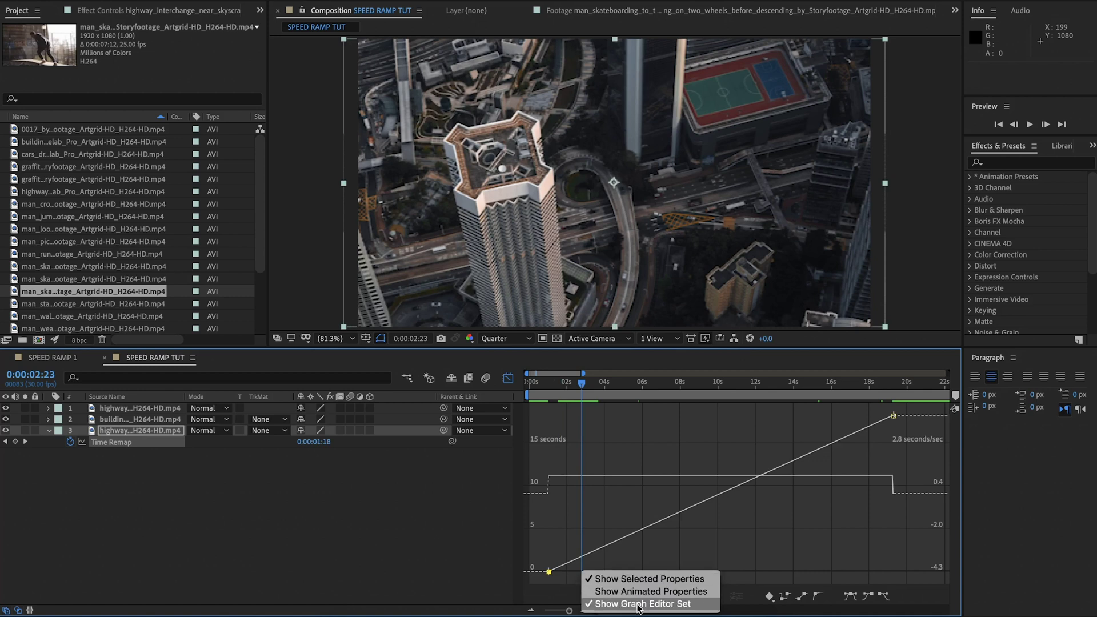
click(651, 543)
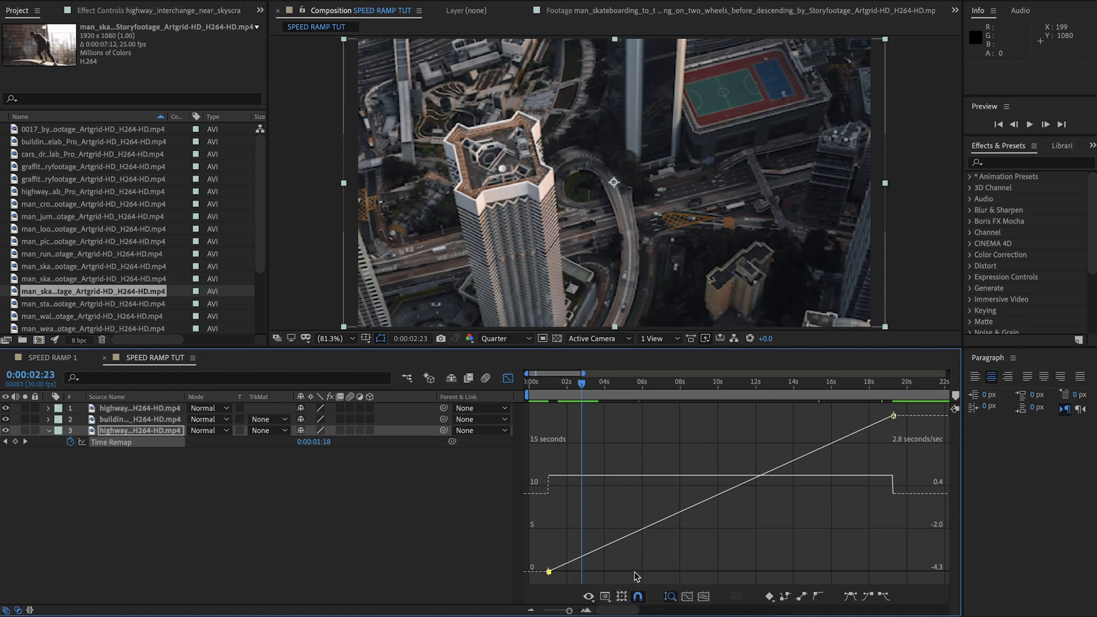
Hide the reference graph and switch the Graph Editor to the Time Remap value graph
click(606, 600)
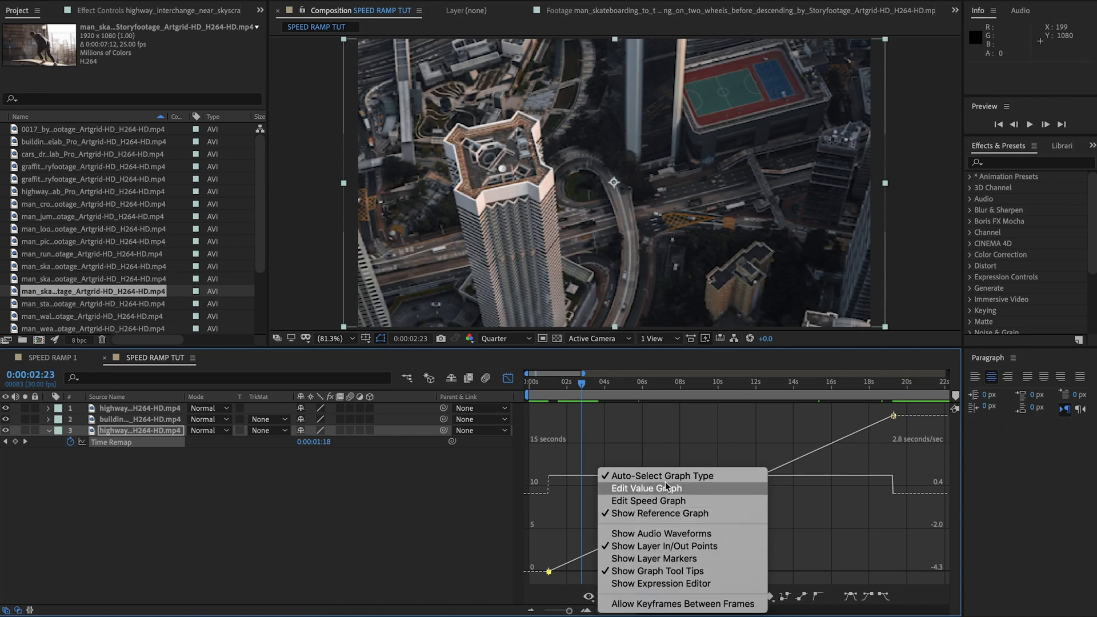
click(680, 513)
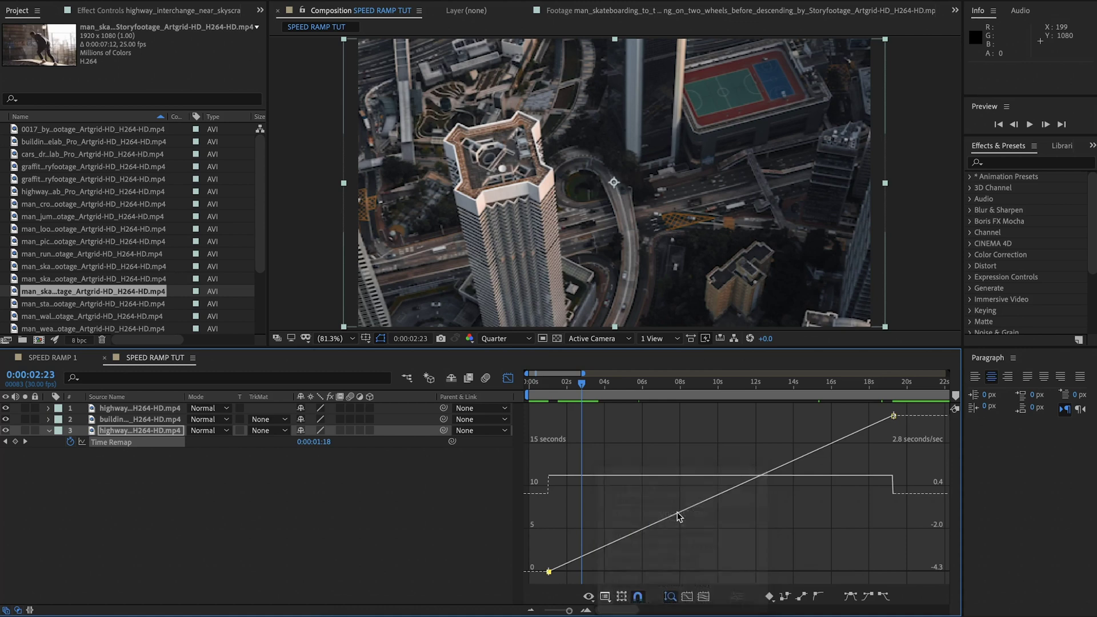
click(622, 596)
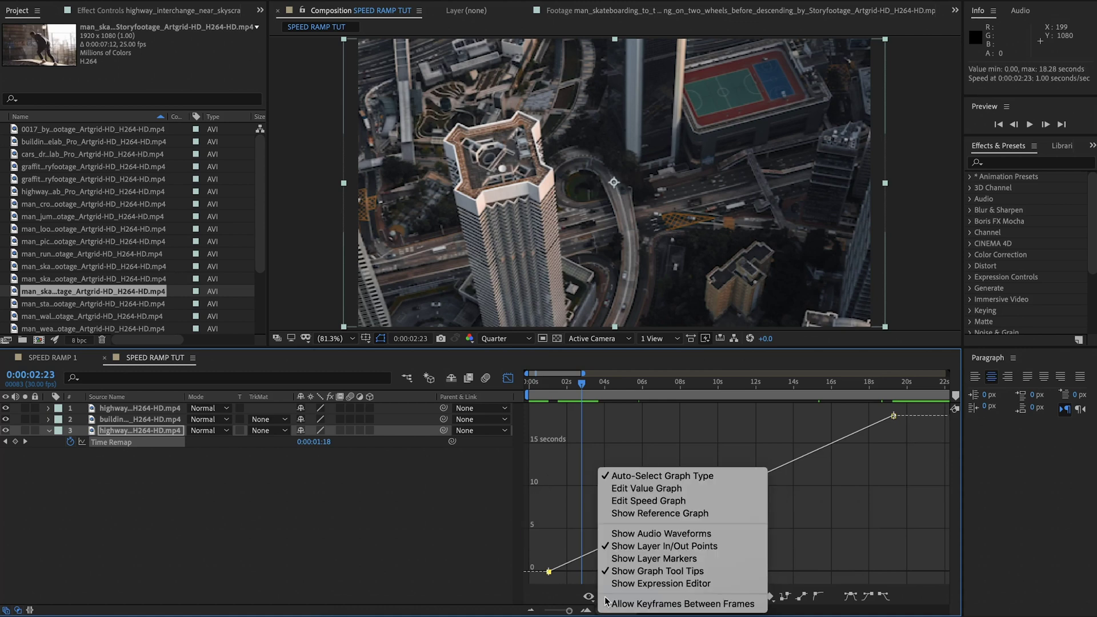
click(670, 501)
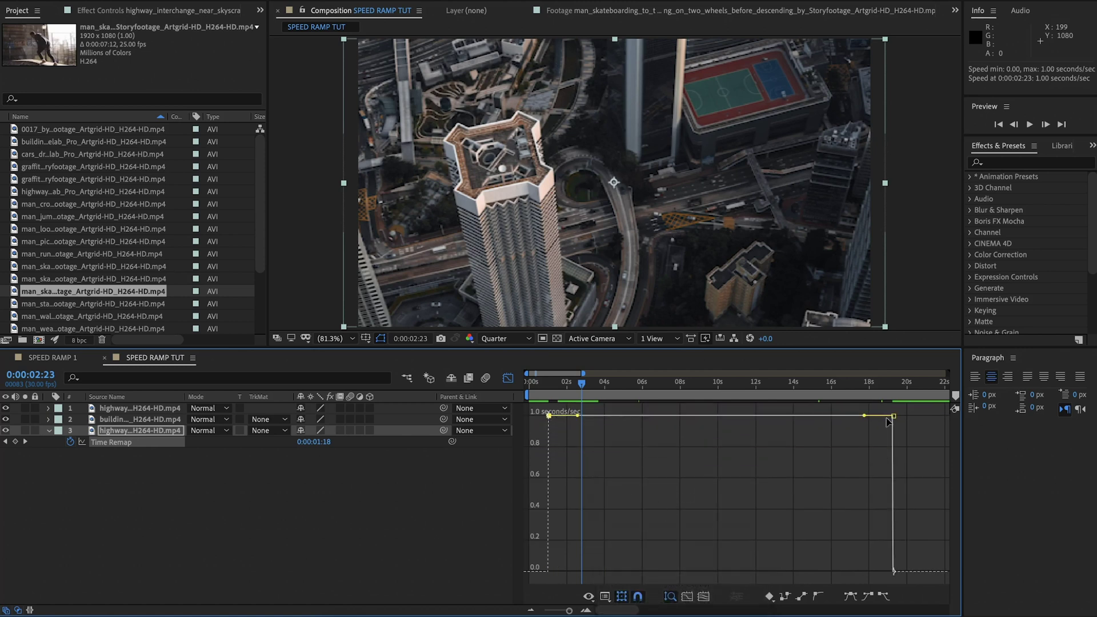
click(623, 599)
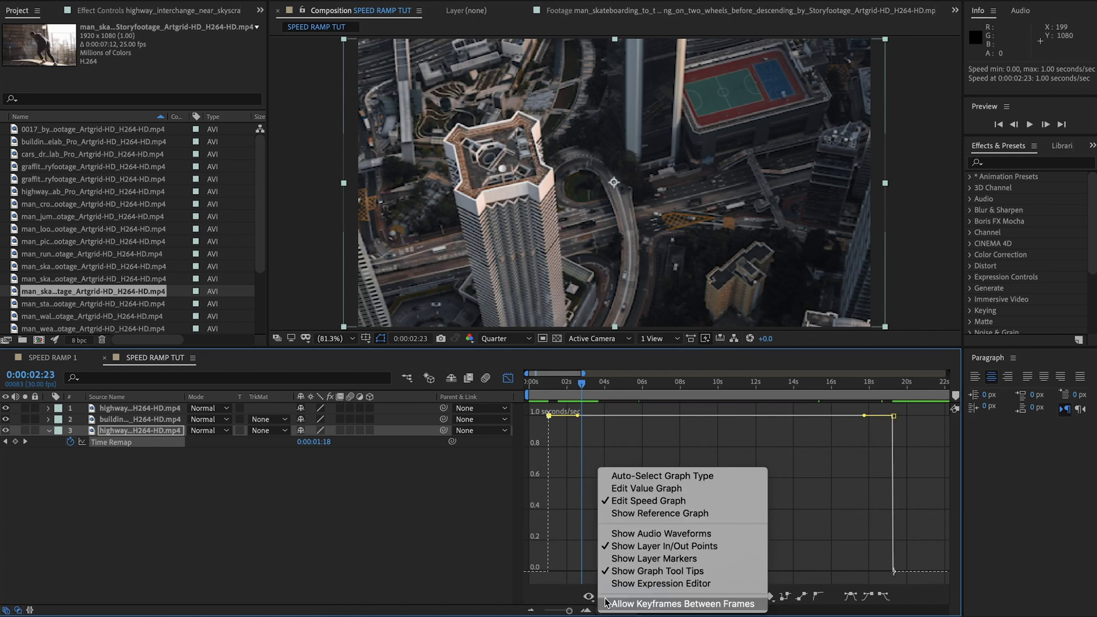
click(646, 489)
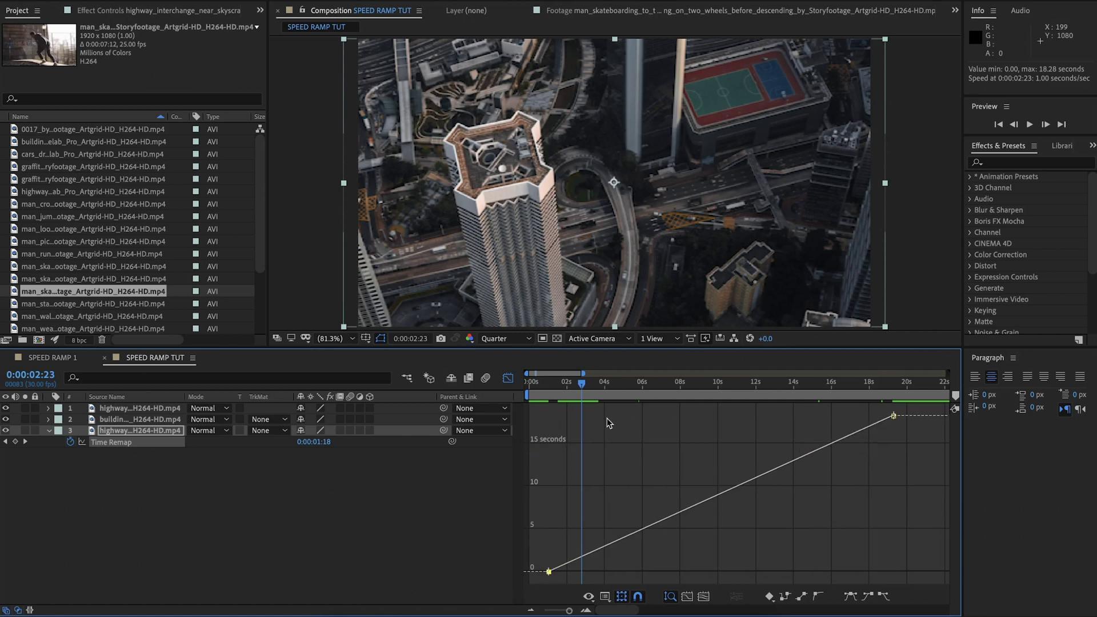
Apply Easy Ease Out to the first Time Remap keyframe and Easy Ease In to the last
click(510, 381)
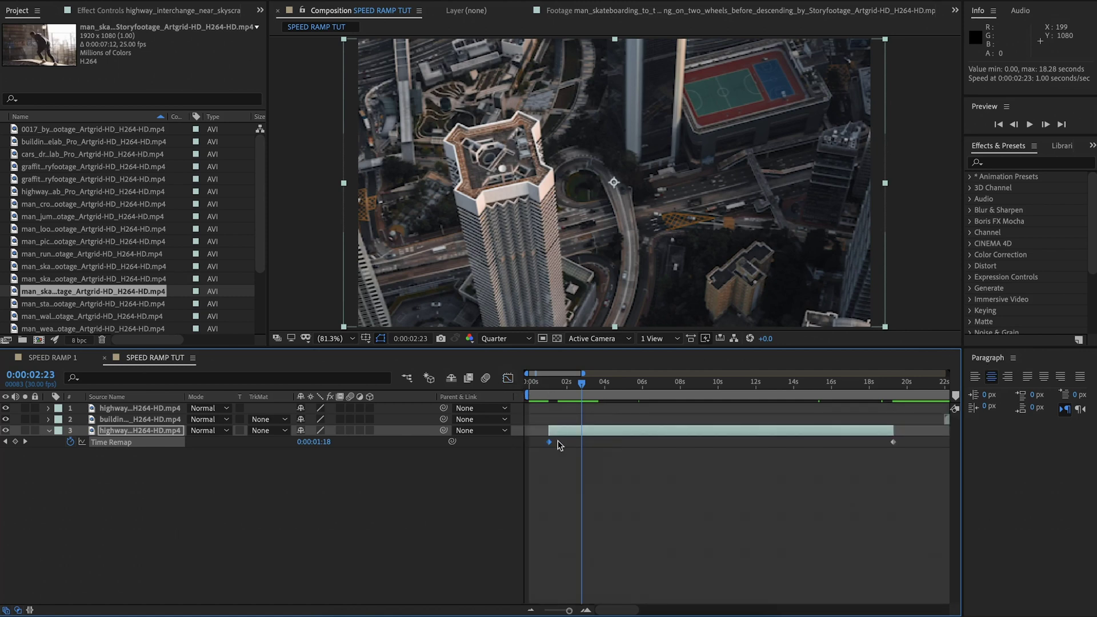
right_click(550, 442)
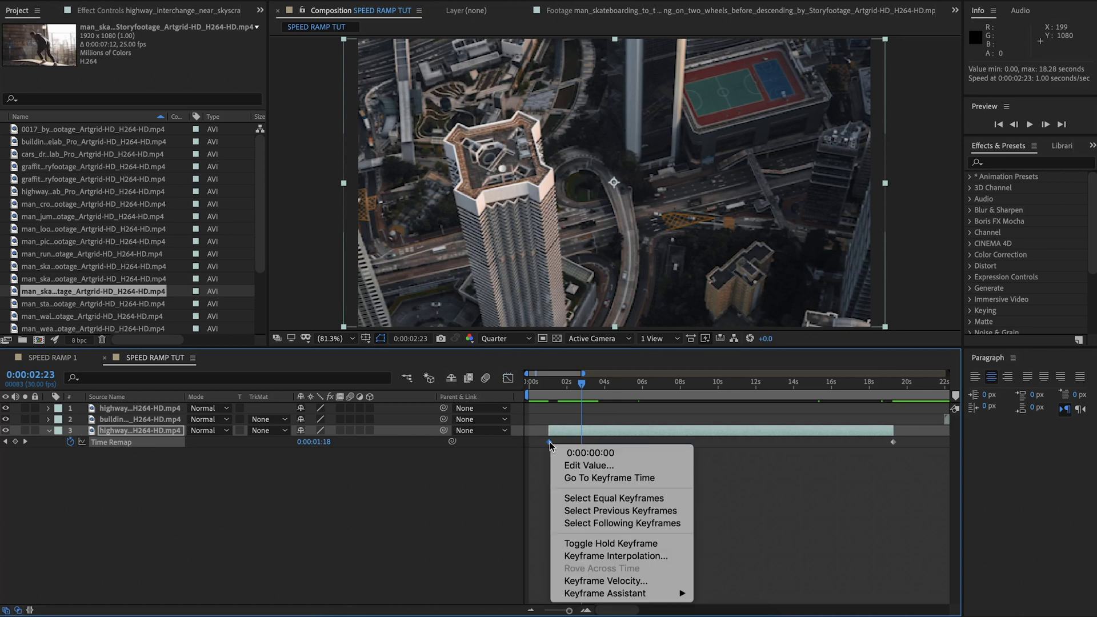
mouse_move(638, 596)
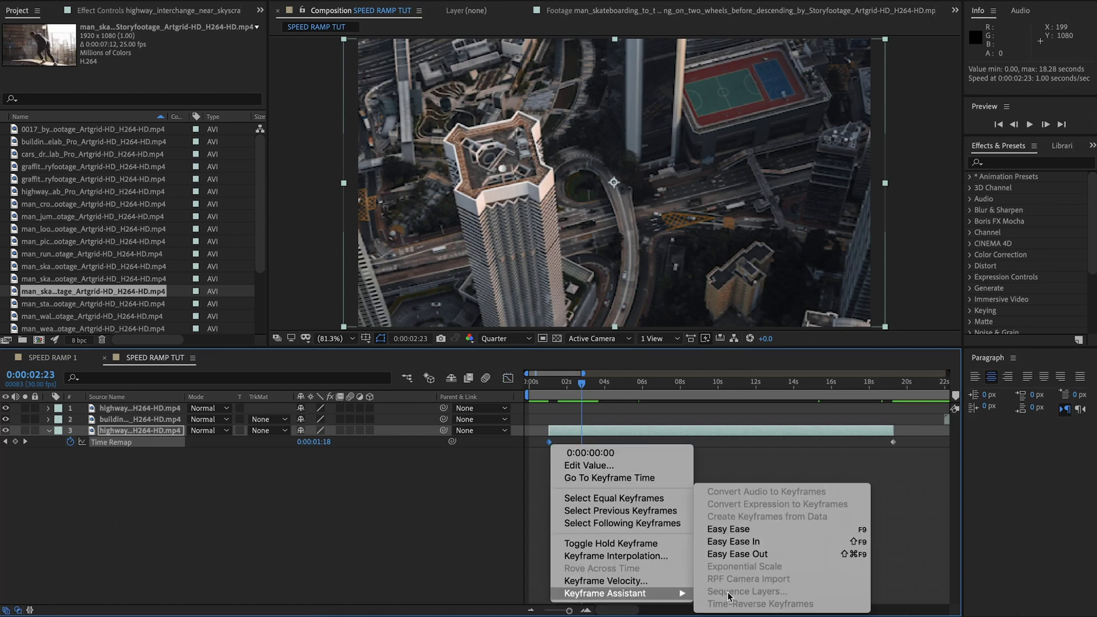
click(745, 557)
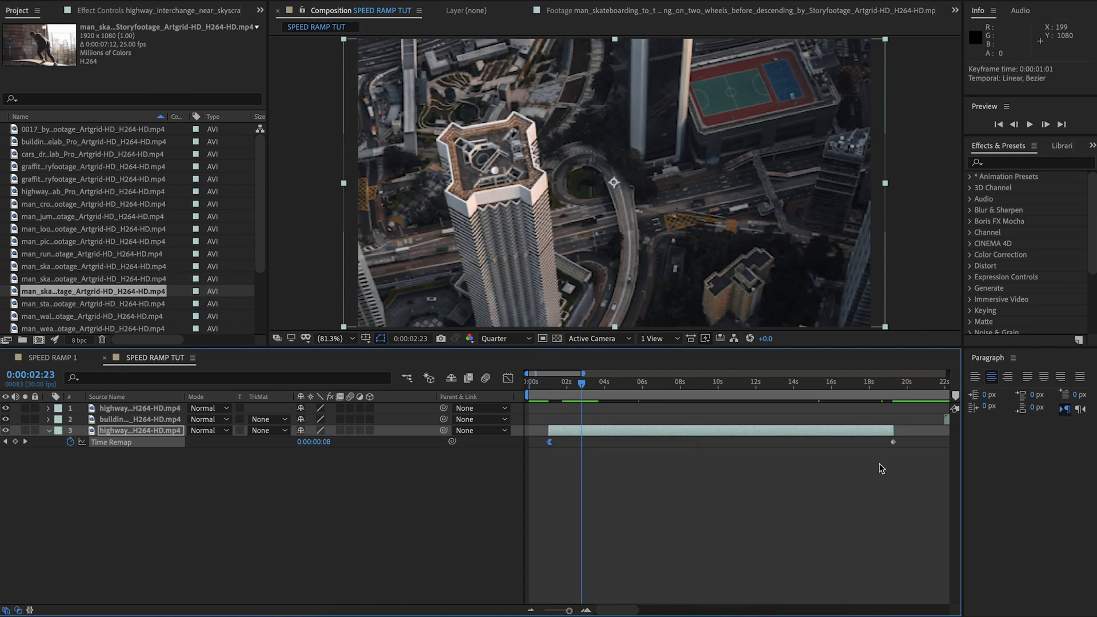
right_click(894, 441)
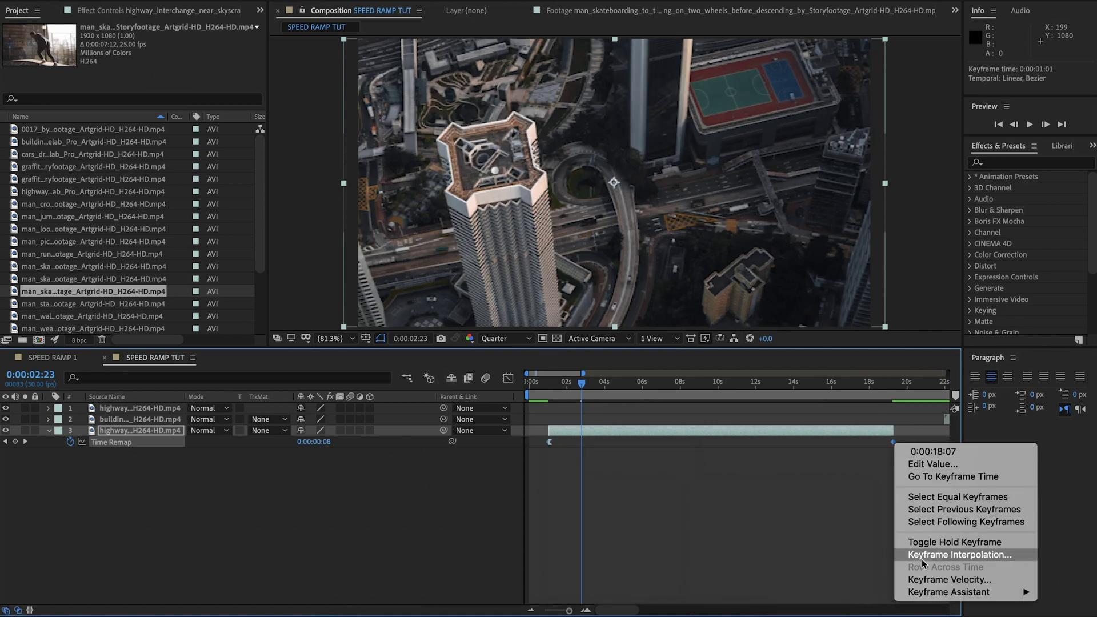
mouse_move(937, 592)
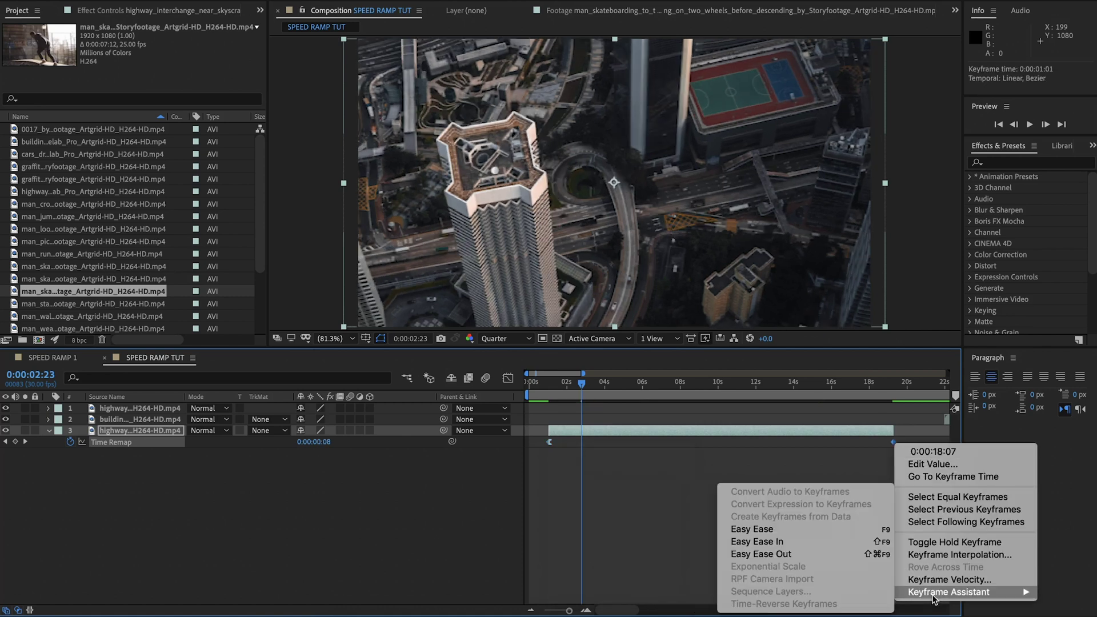
click(840, 541)
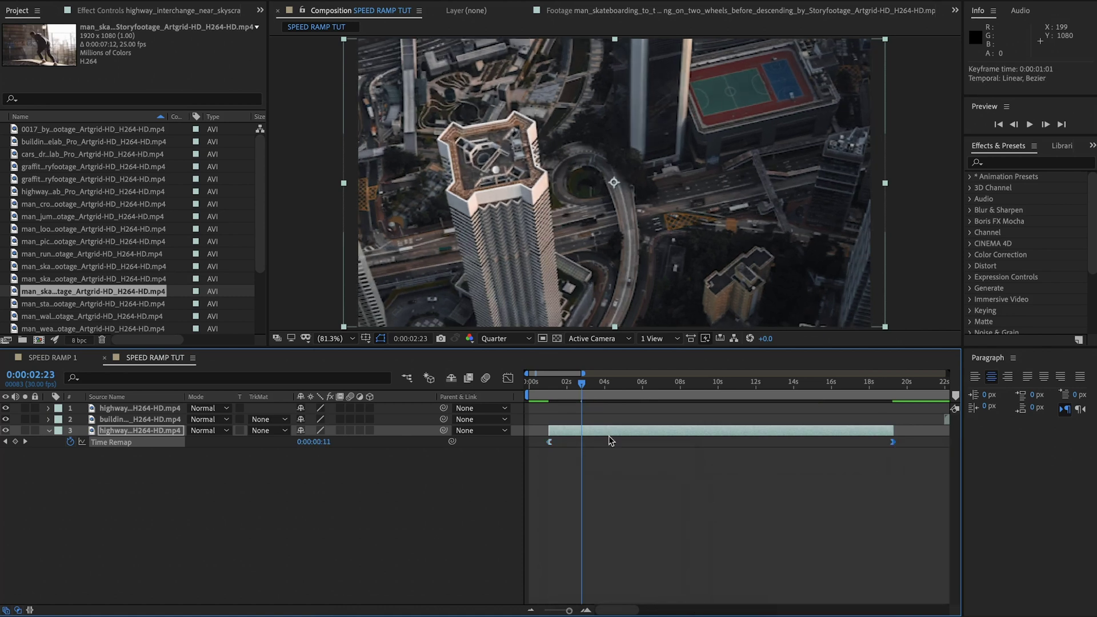
In the speed graph, stretch the two keyframes' influence to about 74% and 99%
click(508, 379)
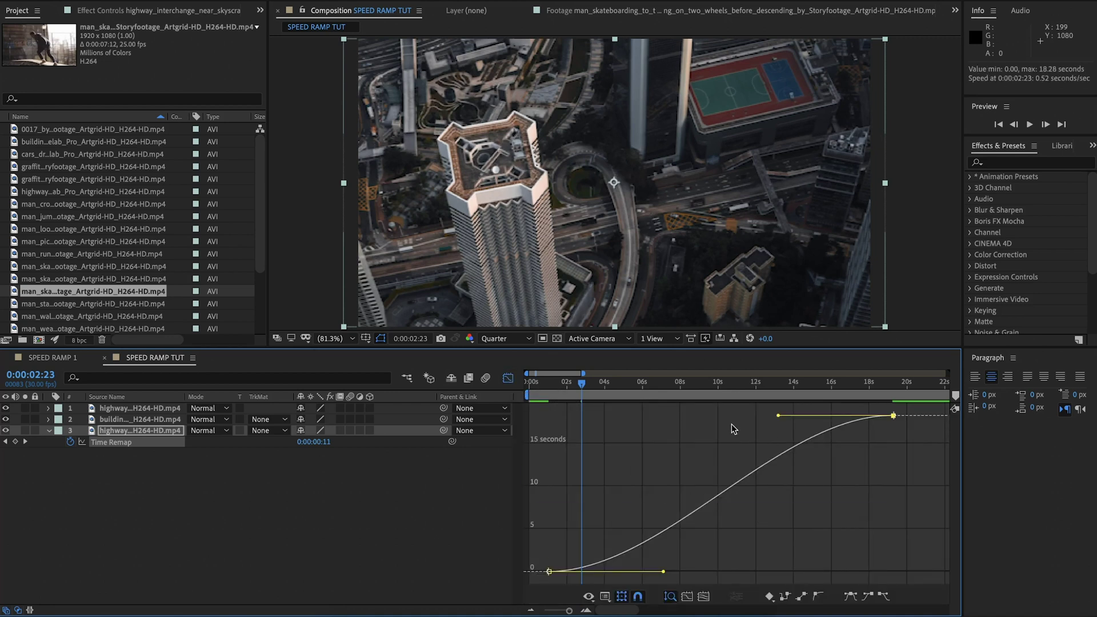
click(588, 596)
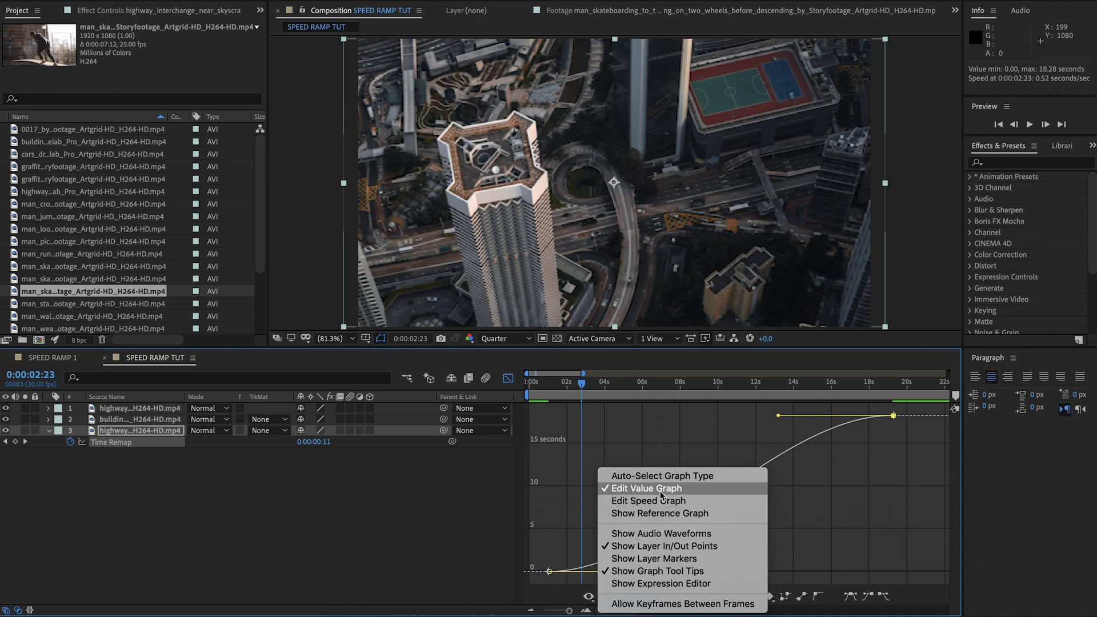
click(698, 500)
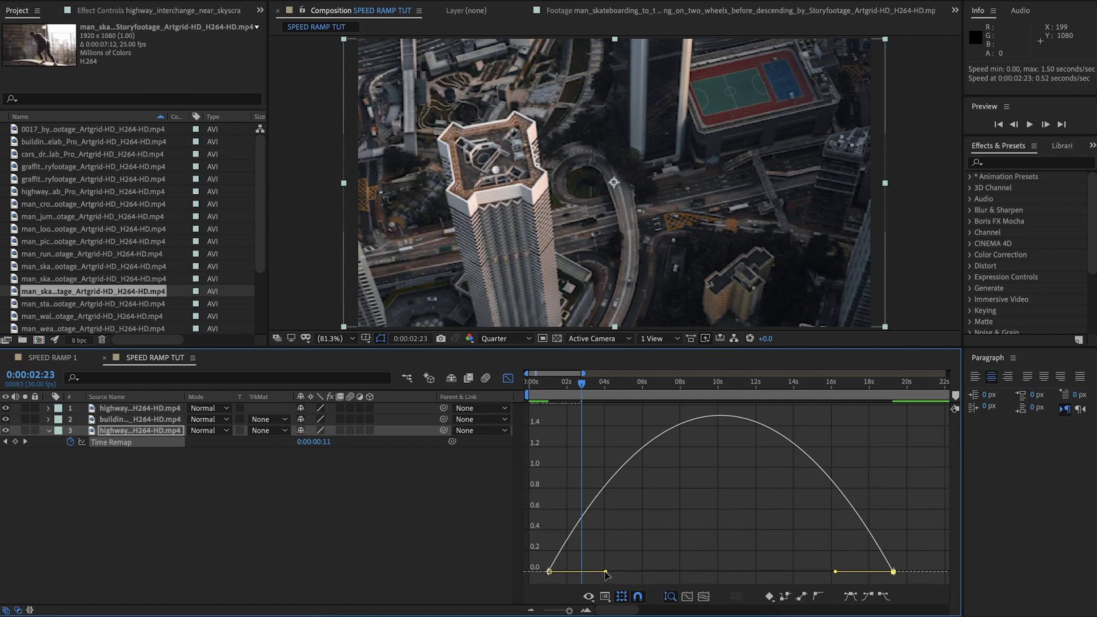
drag(606, 571, 718, 575)
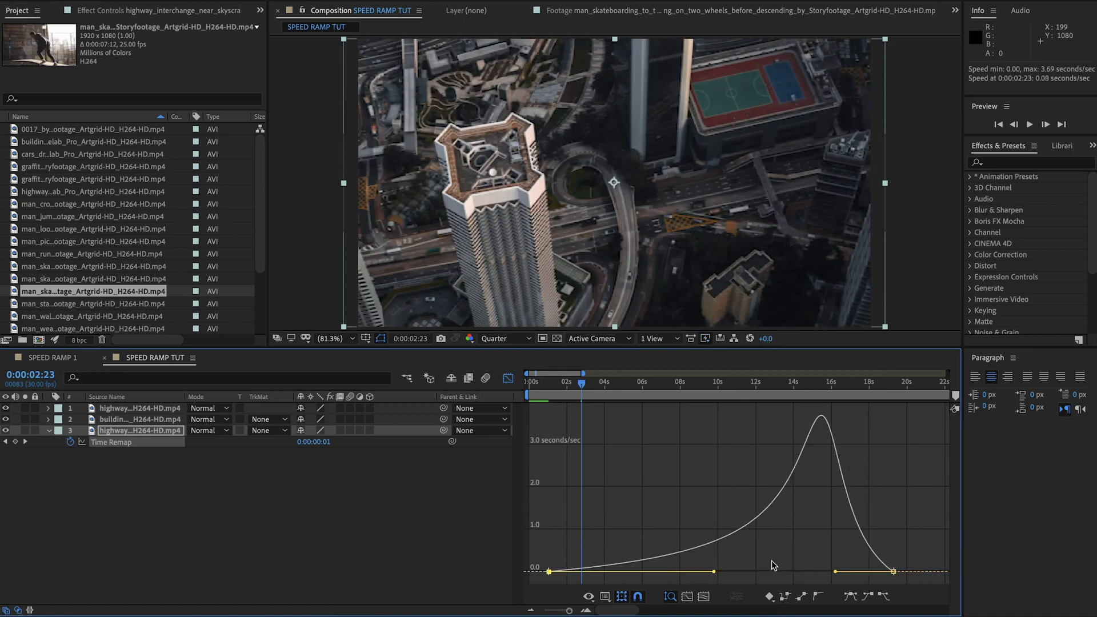
drag(836, 573, 719, 574)
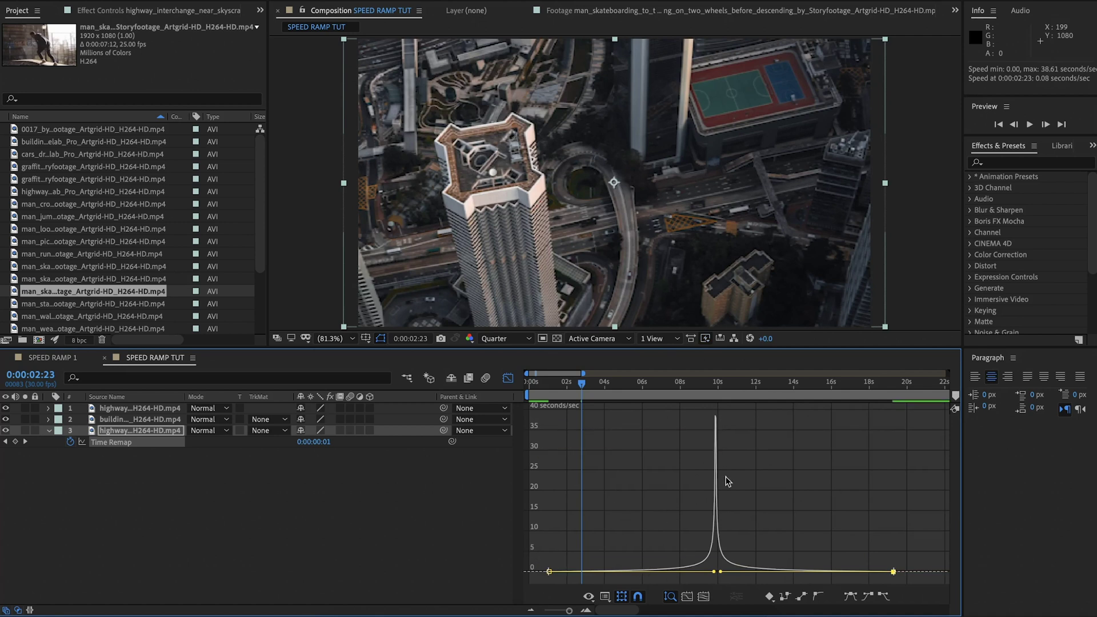
Preview the speed ramp, replaying from 0:00:08:13 and then from 0:00:08:21
key(space)
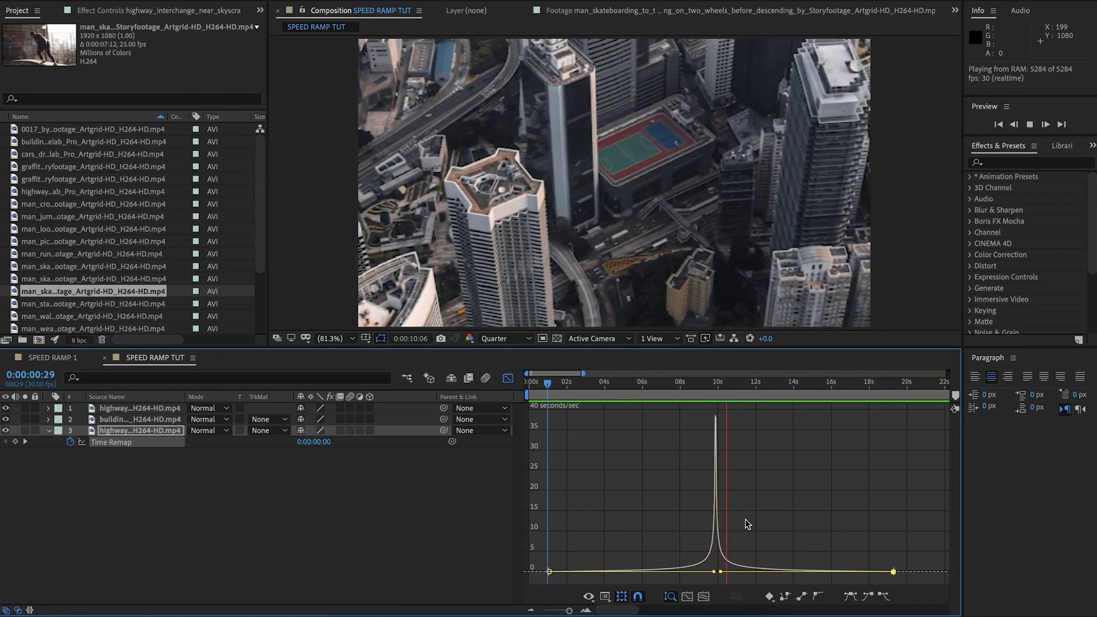
drag(742, 382, 688, 386)
key(space)
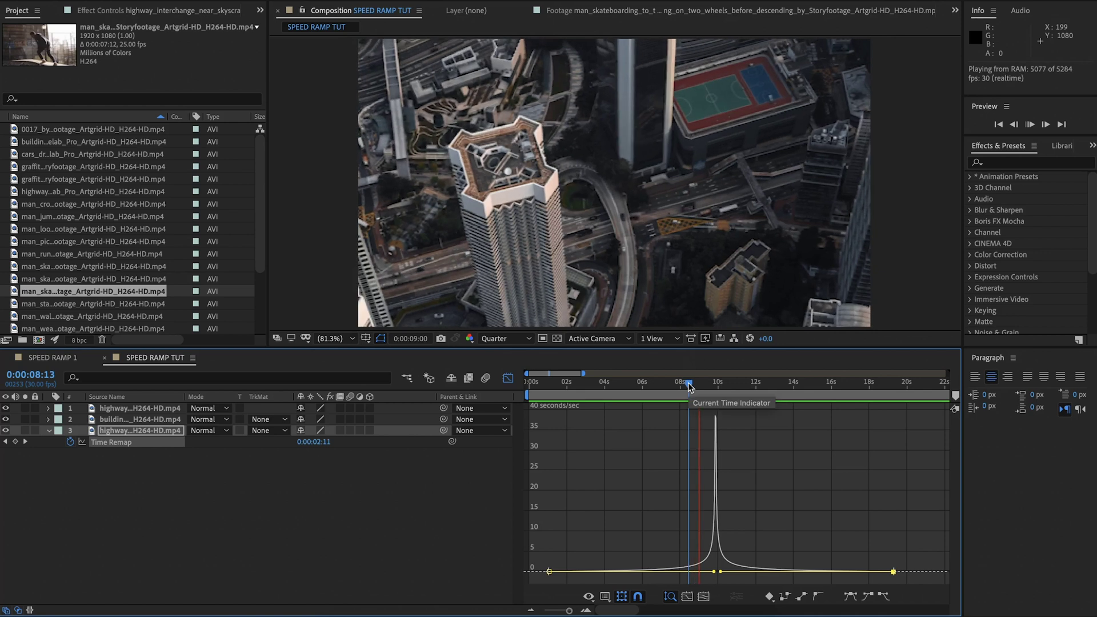
click(693, 383)
key(space)
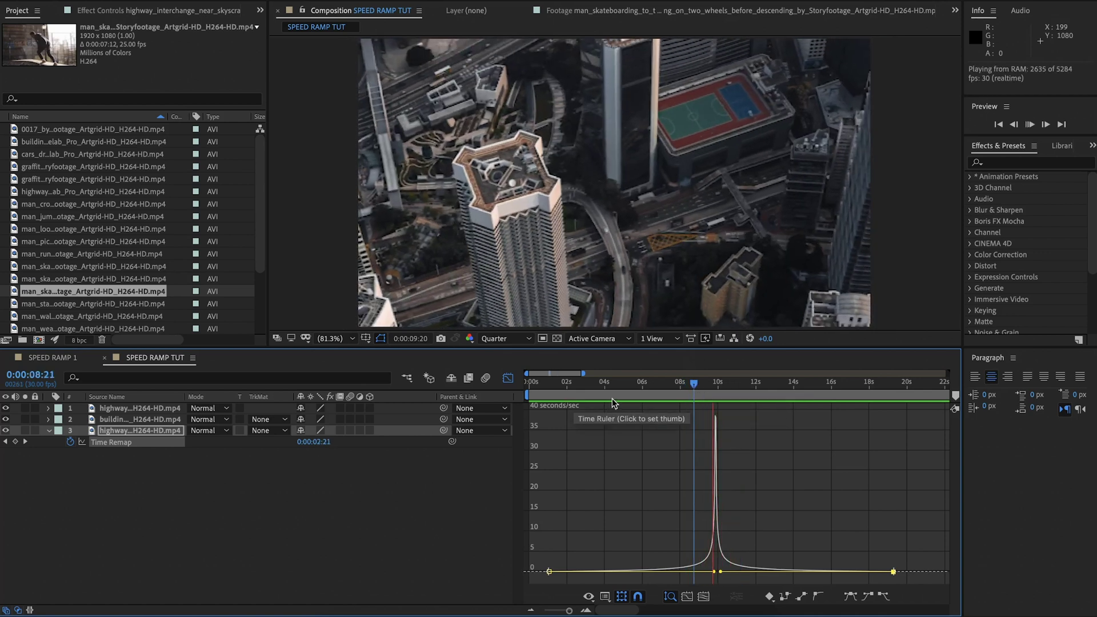
Disable time remapping on the highway clip and slide it and the rooftops clip earlier
key(space)
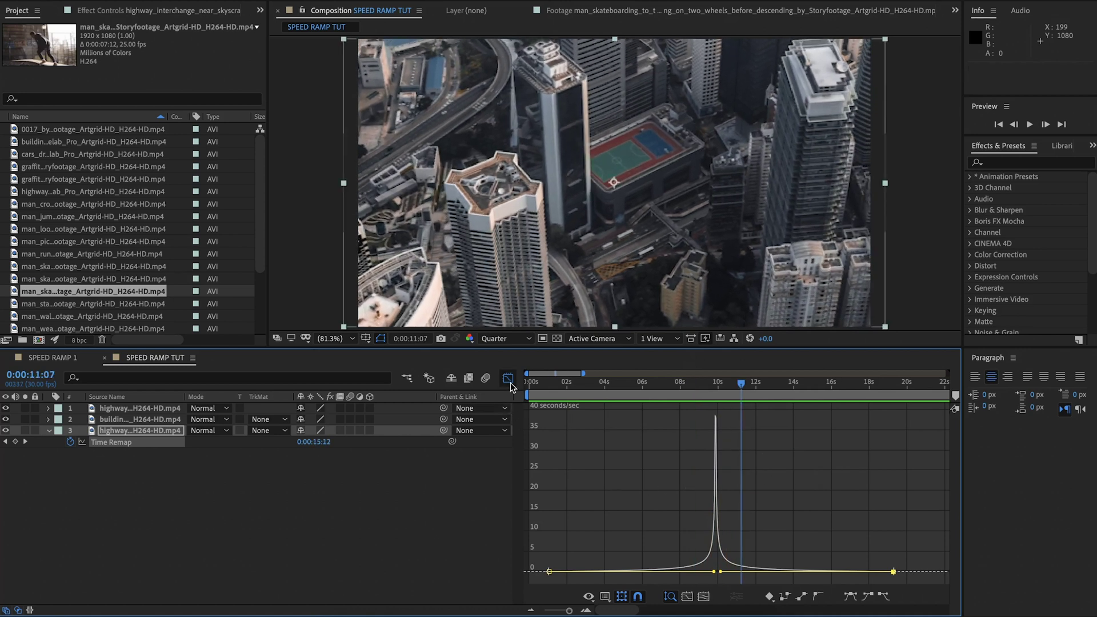
click(508, 378)
right_click(843, 428)
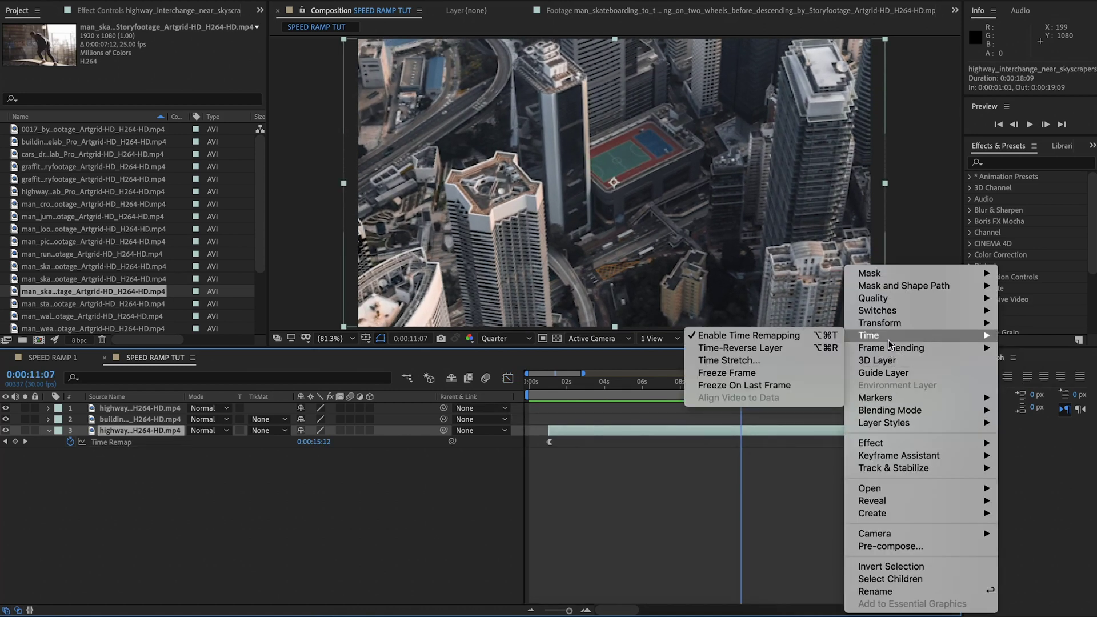
click(818, 336)
drag(740, 440, 713, 435)
scroll(713, 433, right, 2)
drag(904, 418, 867, 420)
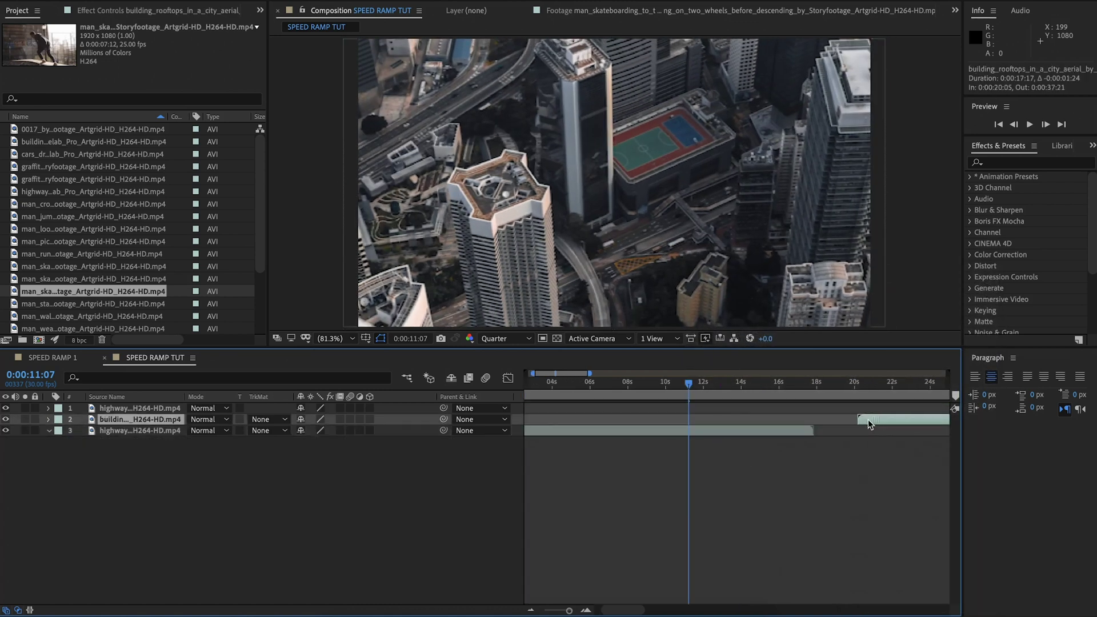
Preview the cut between the clips, then re-enable time remapping on the highway clip
key(space)
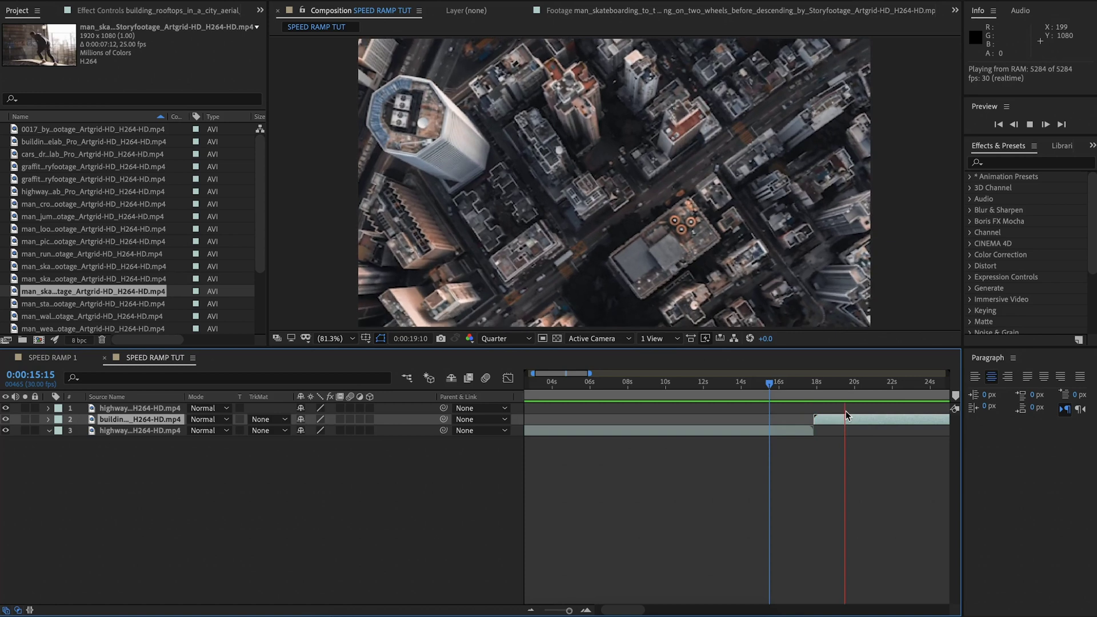
click(763, 389)
drag(750, 389, 731, 430)
click(749, 431)
right_click(732, 434)
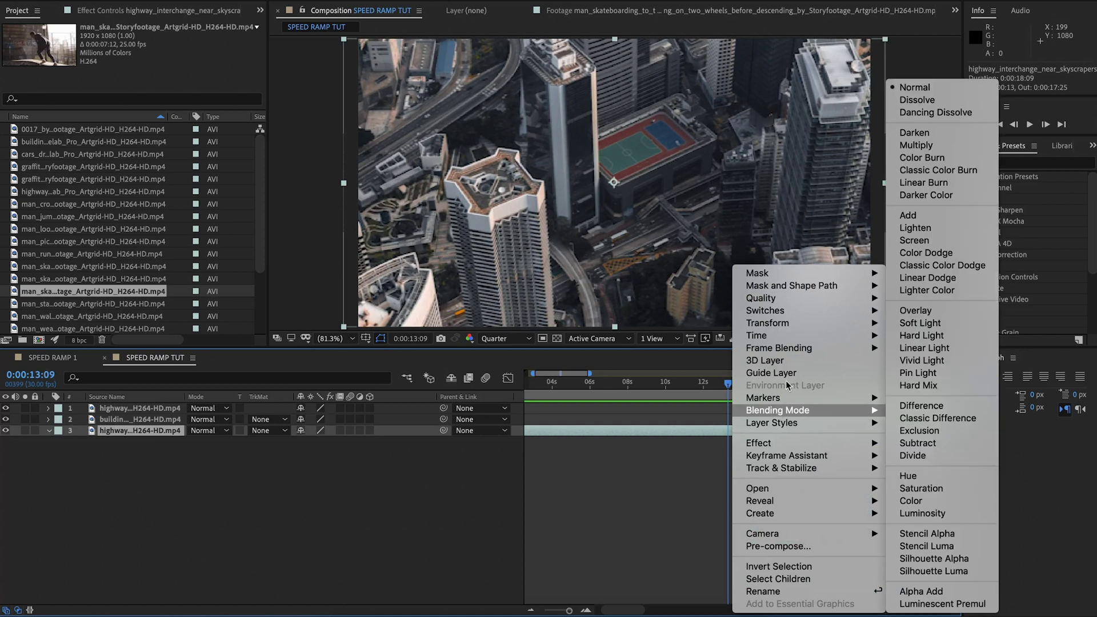
mouse_move(789, 336)
click(911, 336)
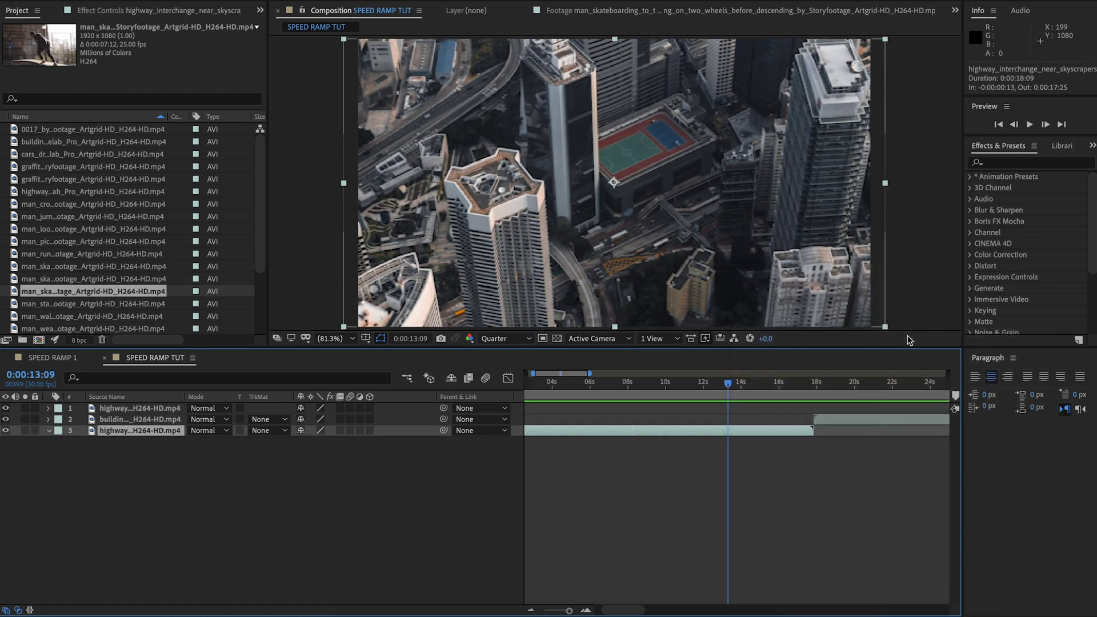
right_click(747, 468)
click(732, 463)
click(814, 442)
scroll(781, 438, left, 2)
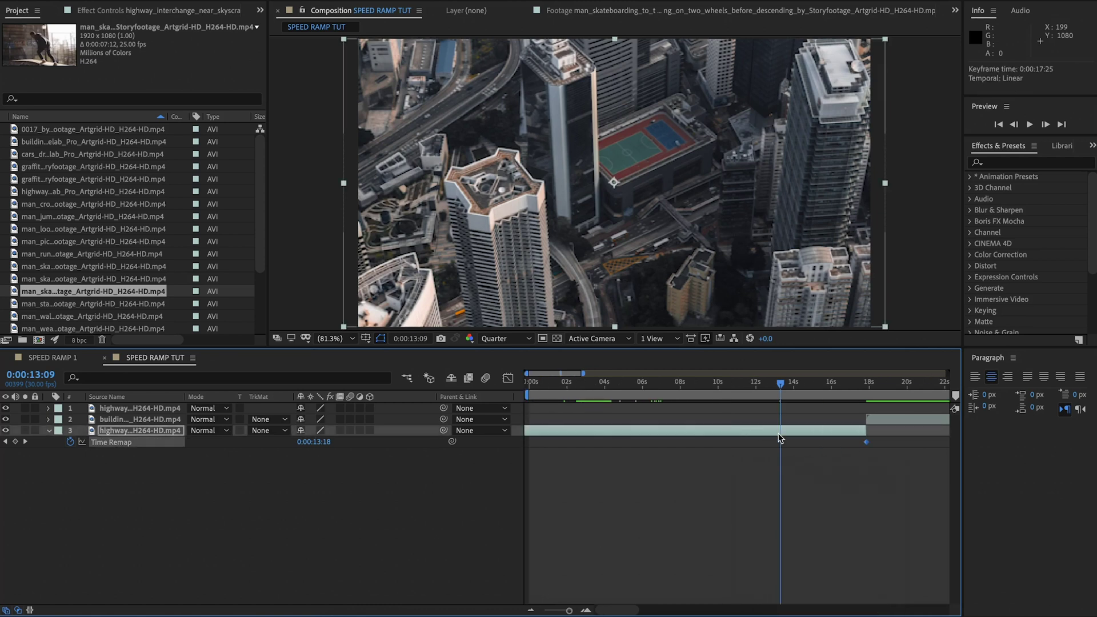
scroll(780, 439, right, 3)
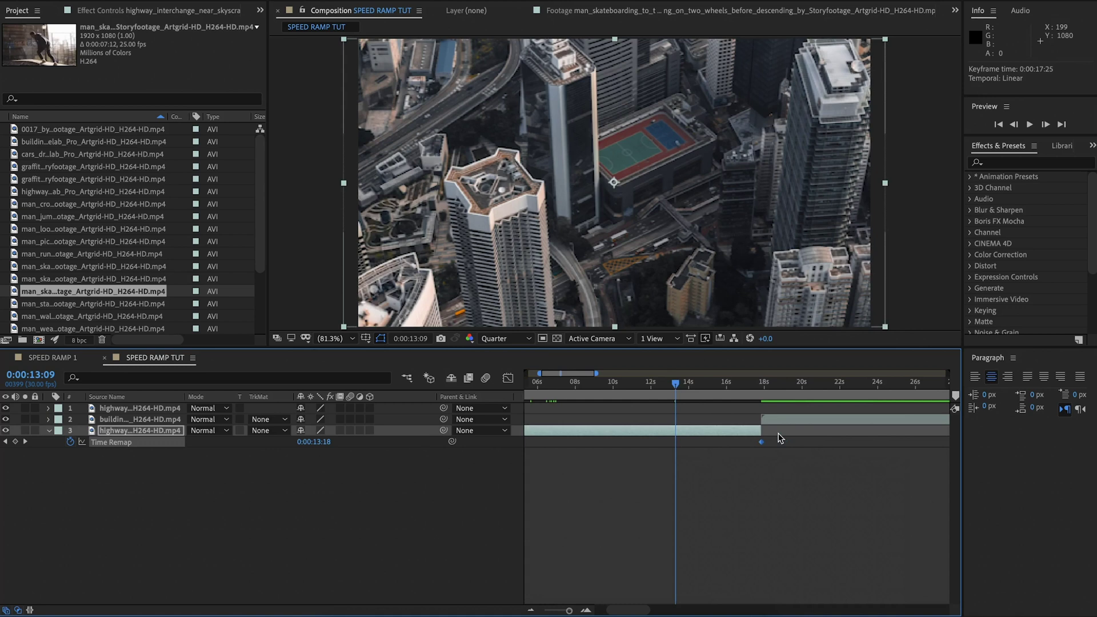
key(ctrl+z)
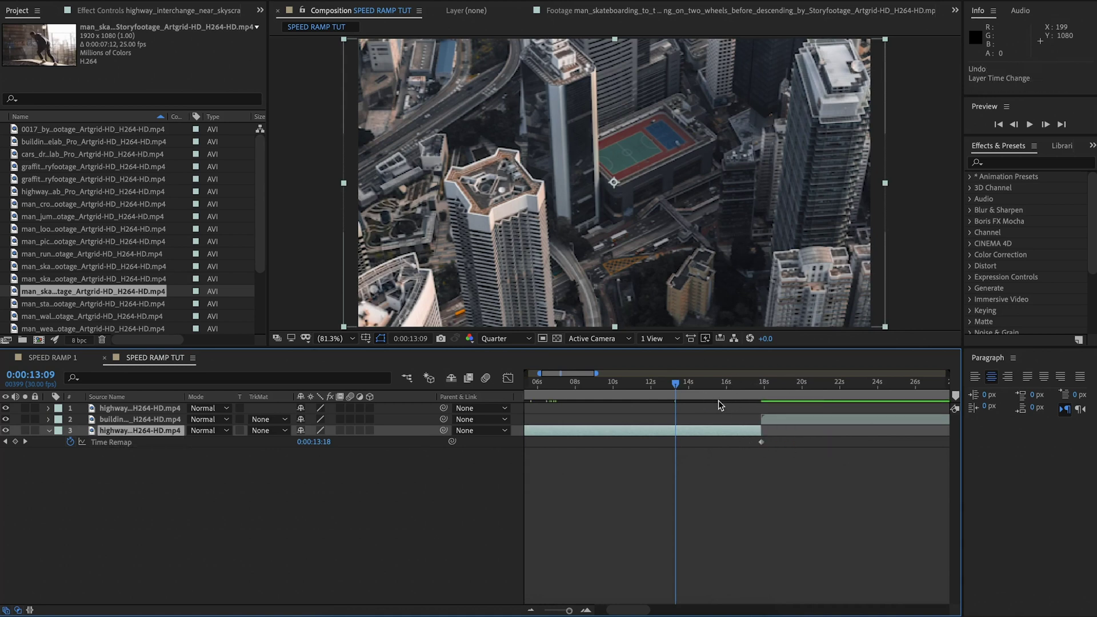
click(684, 388)
drag(680, 389, 548, 404)
scroll(548, 406, left, 3)
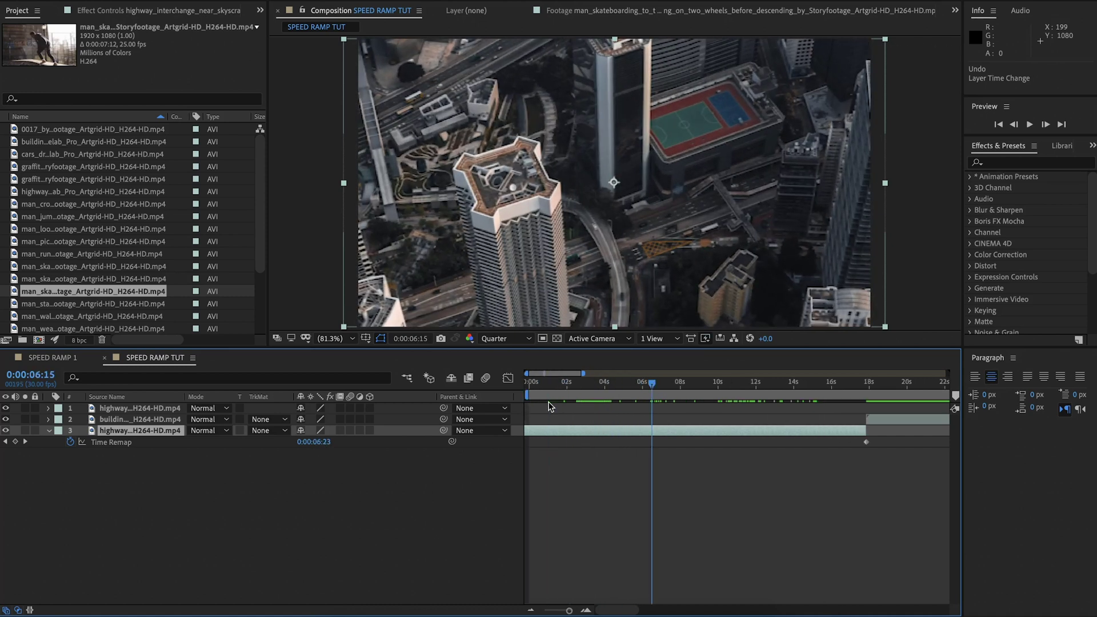
drag(638, 383, 568, 383)
Add a Time Remap keyframe at 2:18 and pull the end keyframe back to about 3:27
key(space)
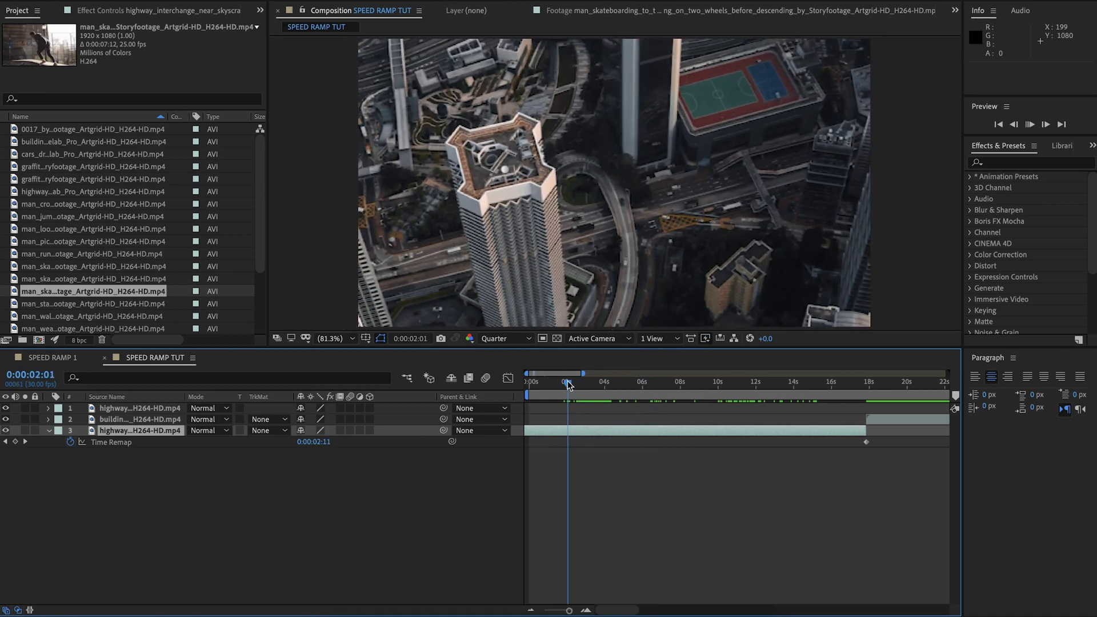
key(space)
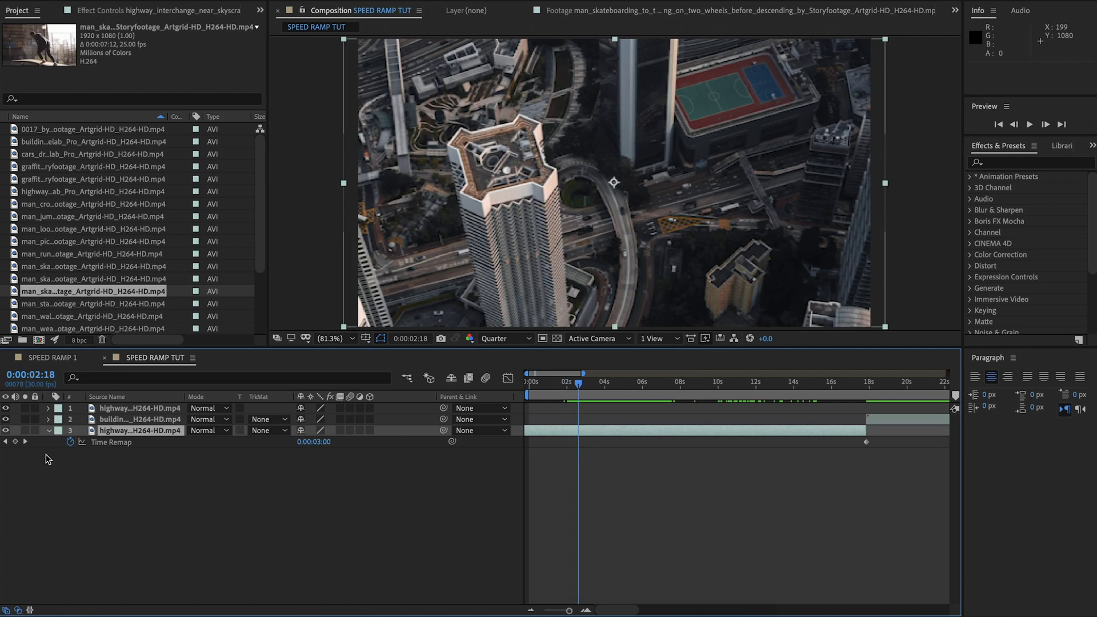
click(15, 441)
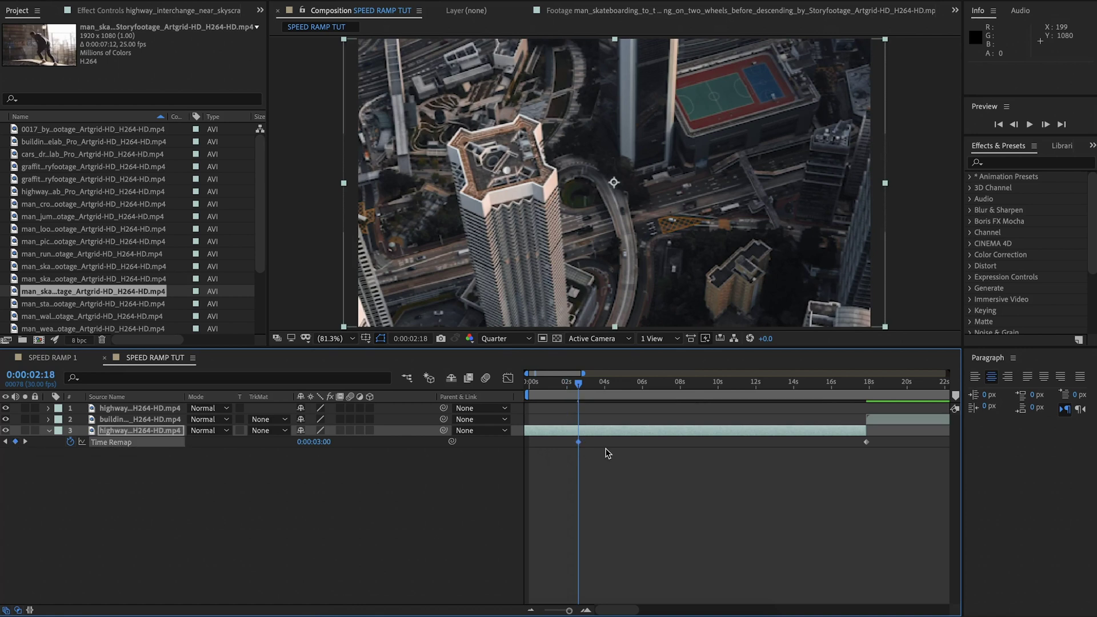
drag(578, 464, 852, 419)
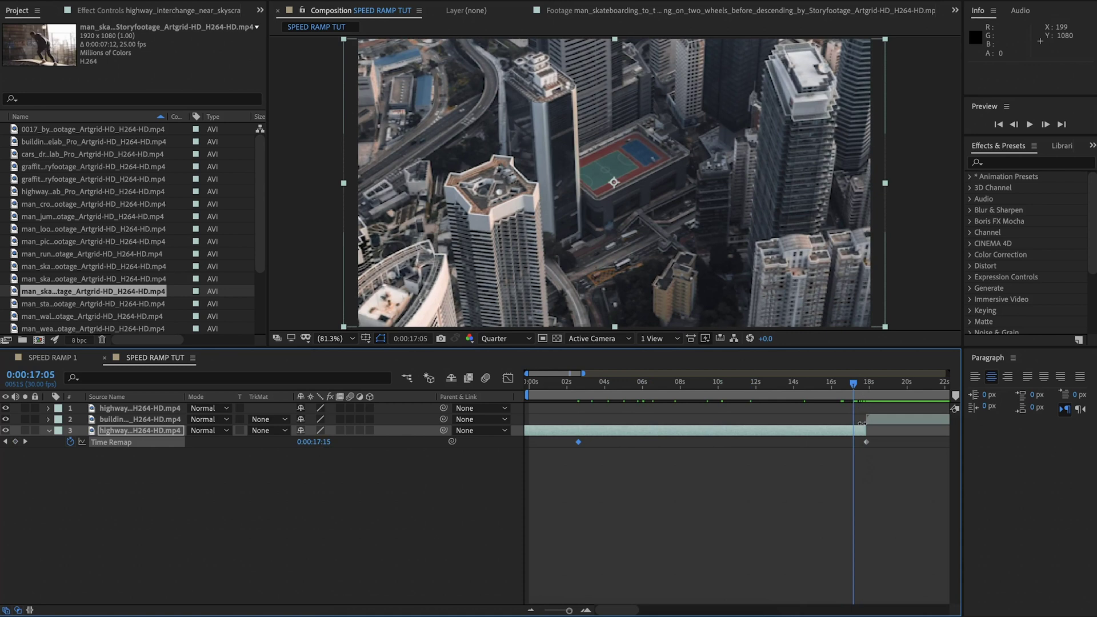
mouse_move(867, 448)
drag(867, 448, 777, 448)
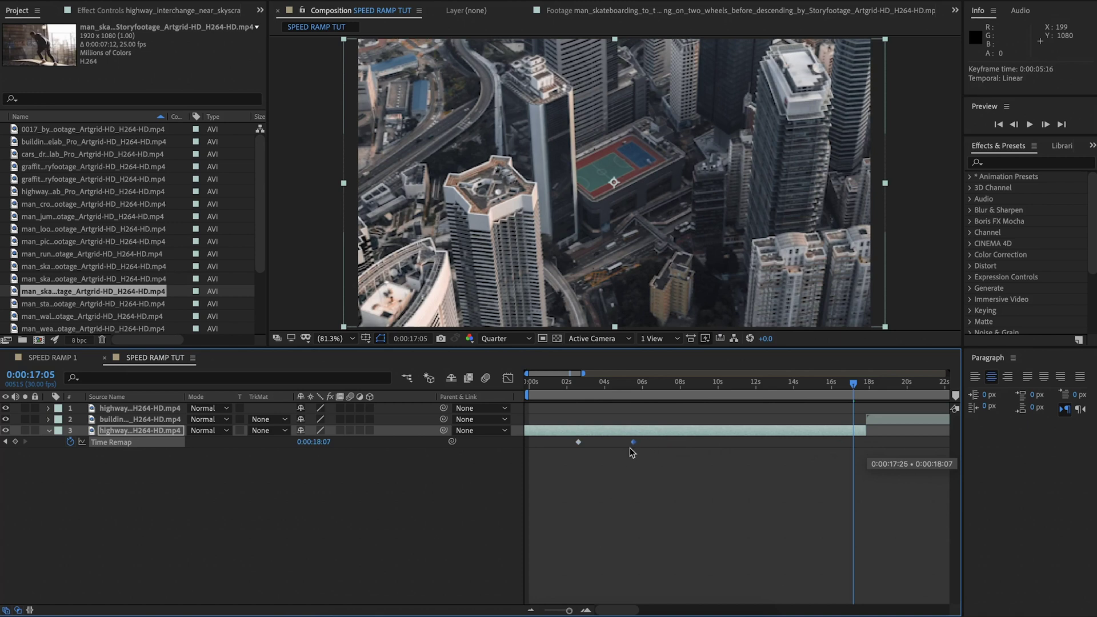
drag(601, 453, 602, 453)
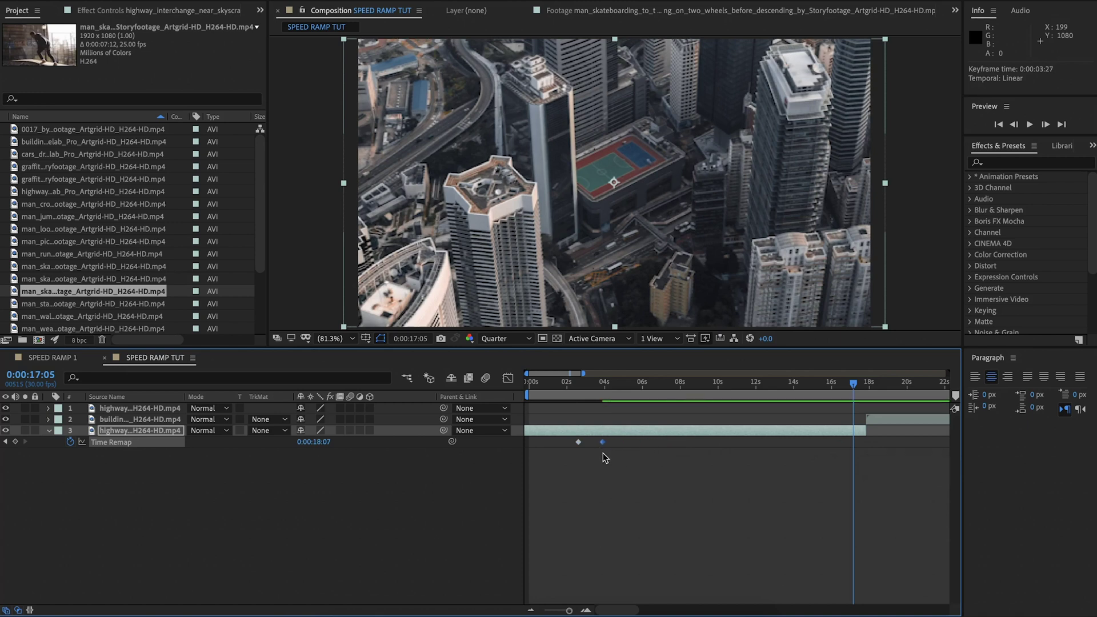
Trim the highway clip's out point after the ramp and preview from near the start
drag(866, 433, 605, 461)
drag(582, 386, 549, 389)
key(space)
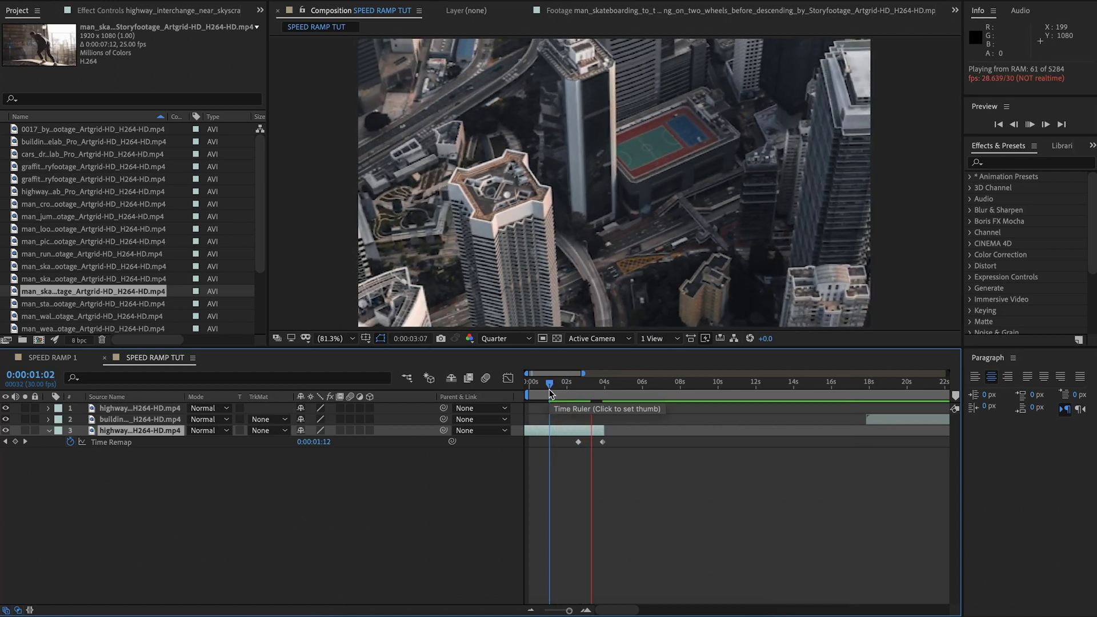
Apply Easy Ease Out to the first ramp keyframe and Easy Ease In to the second
drag(565, 389, 577, 386)
key(space)
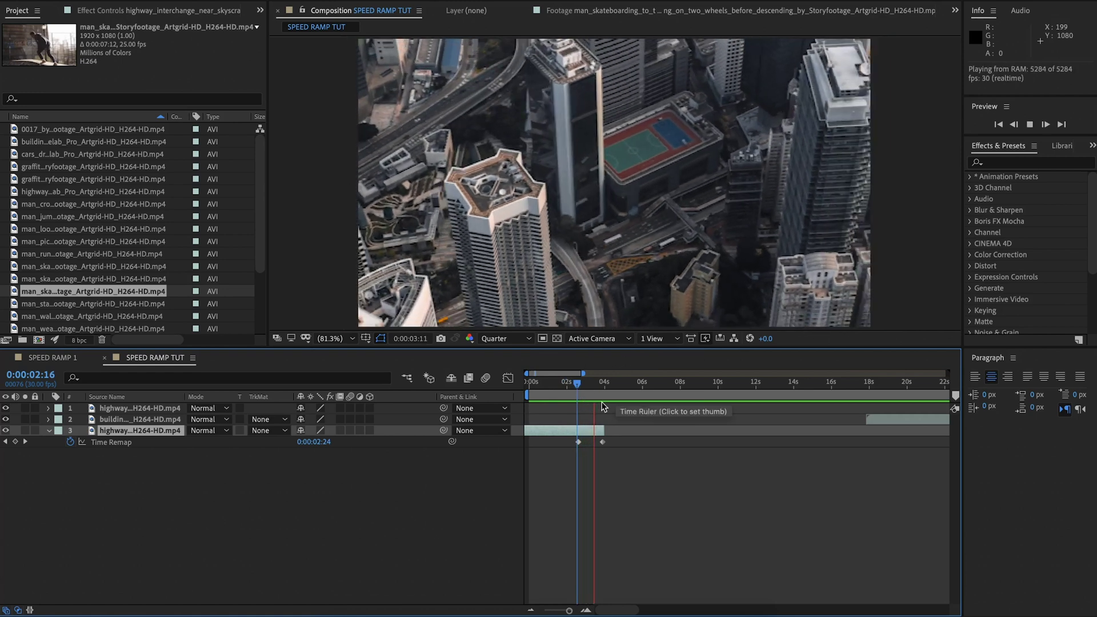
key(space)
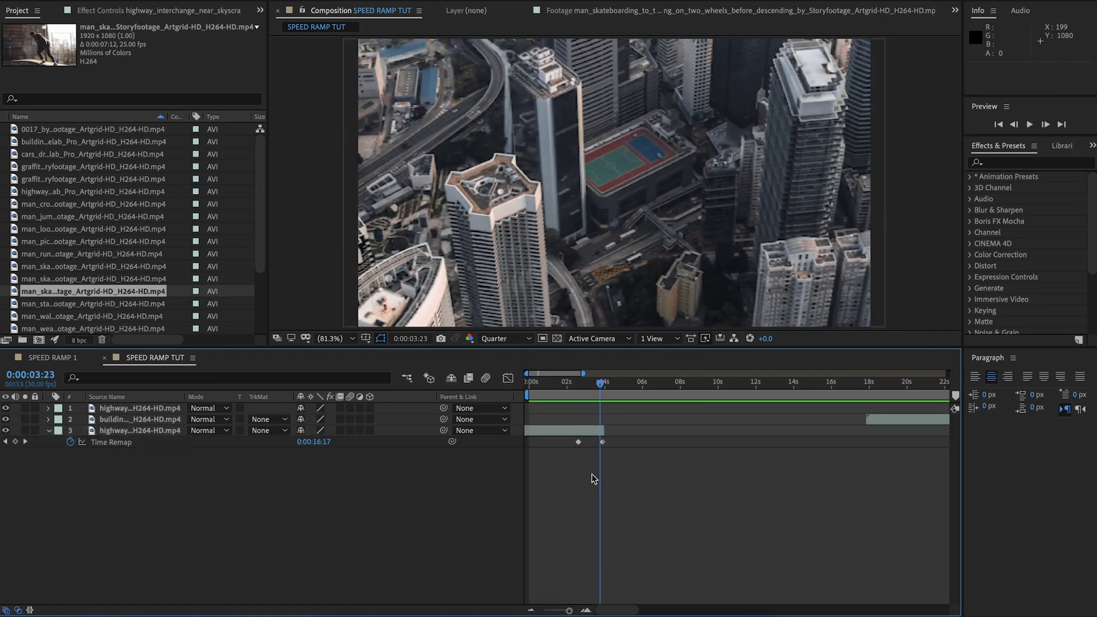
right_click(578, 440)
mouse_move(643, 588)
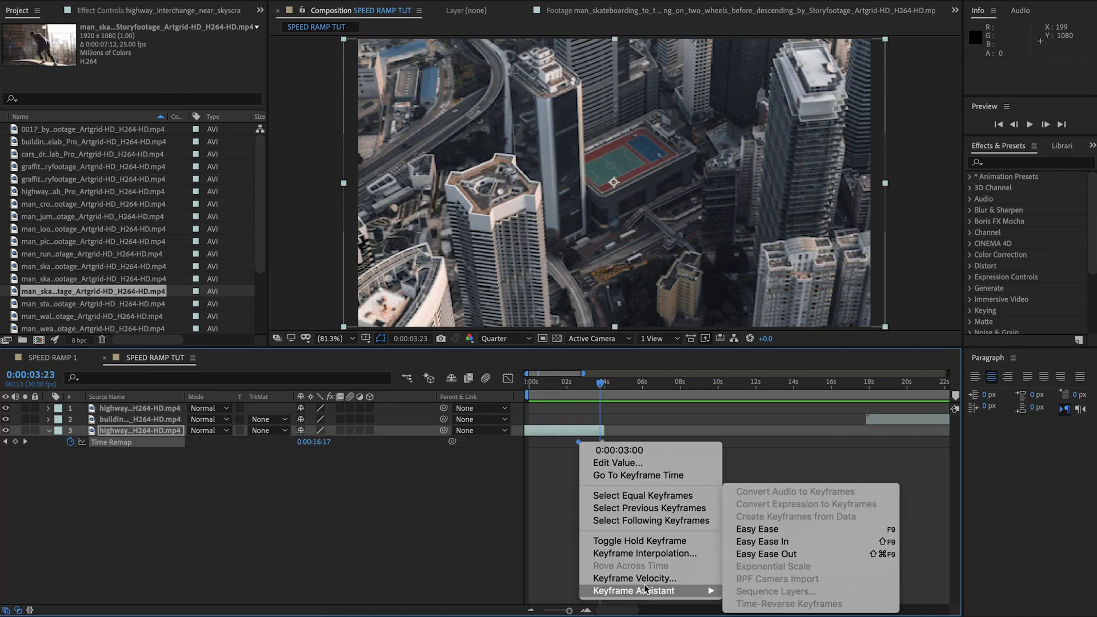
click(780, 554)
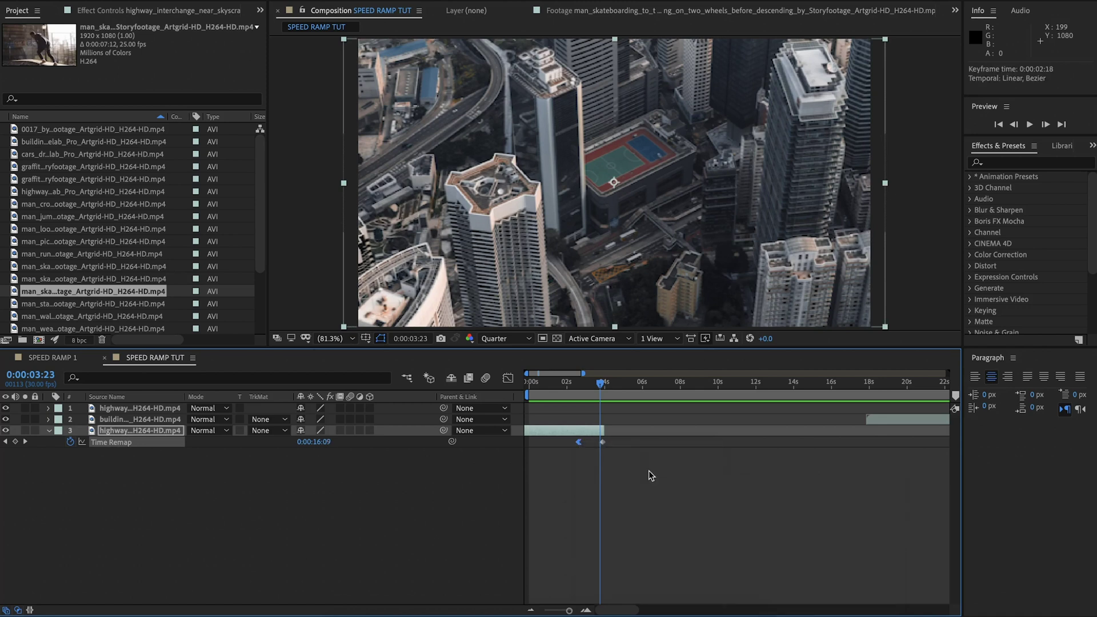
right_click(601, 443)
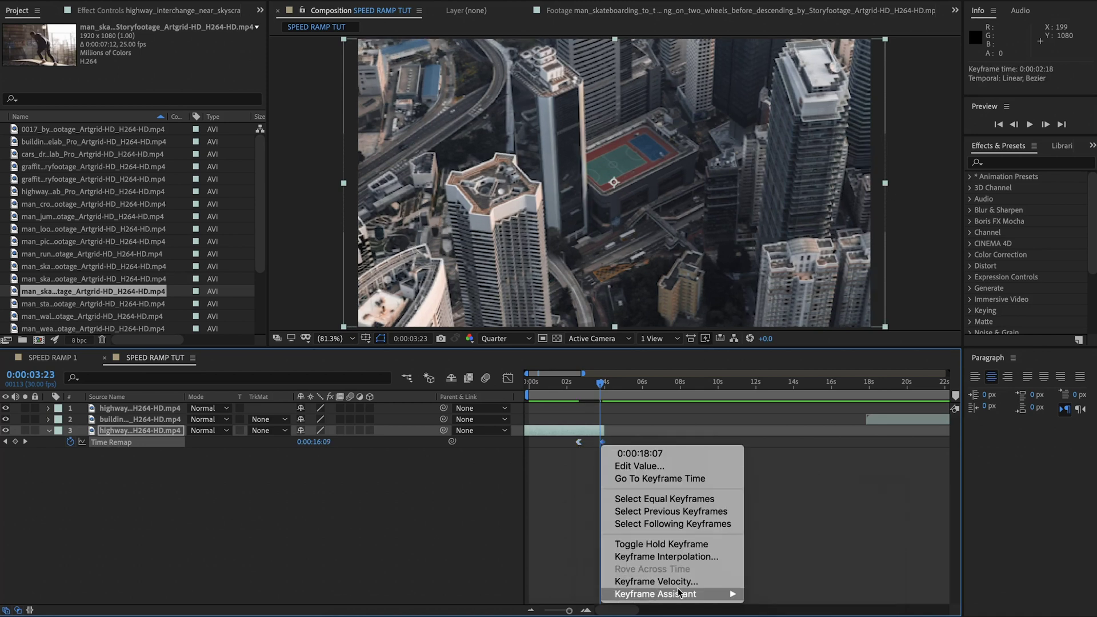
mouse_move(679, 592)
click(784, 542)
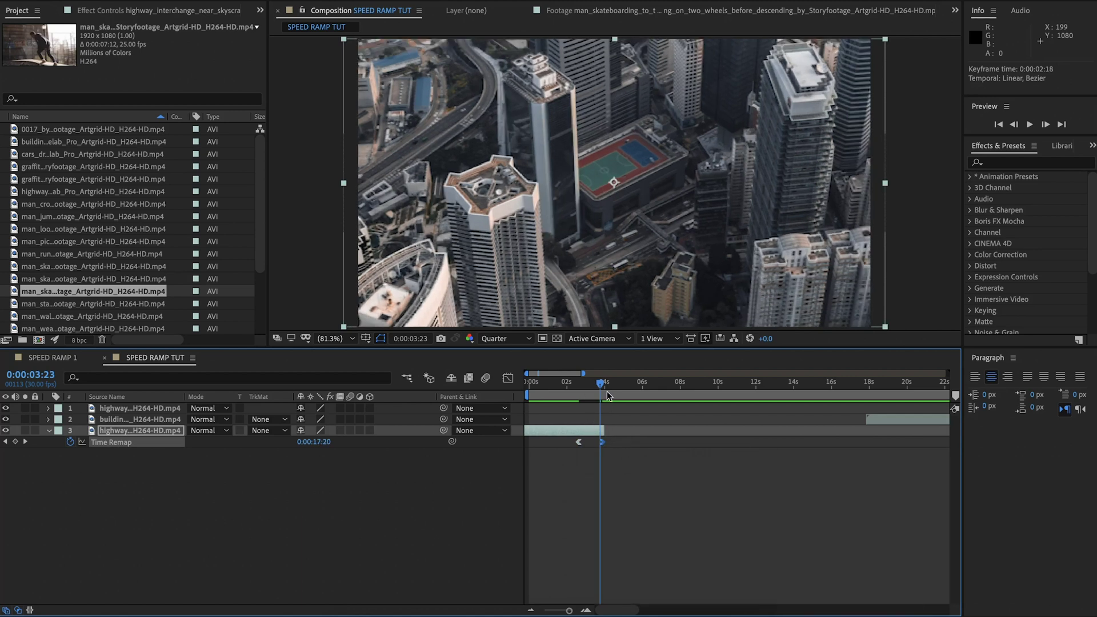
In the zoomed-in speed graph, select both ramp keyframes and drag their influence handles right
click(508, 379)
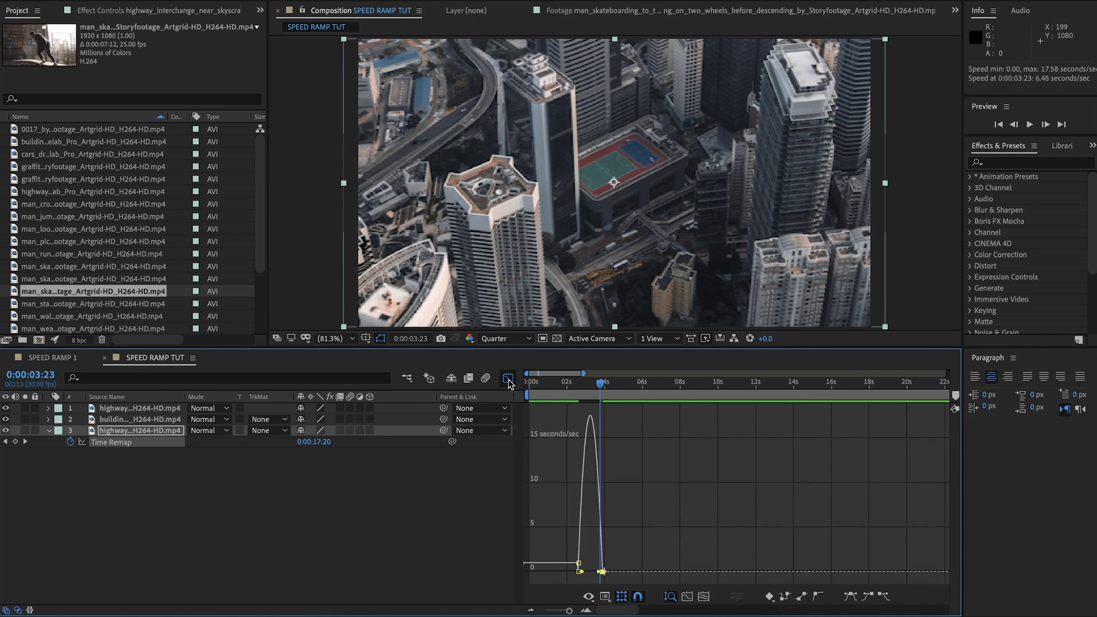
key(equal)
key(equal)
key(equal)
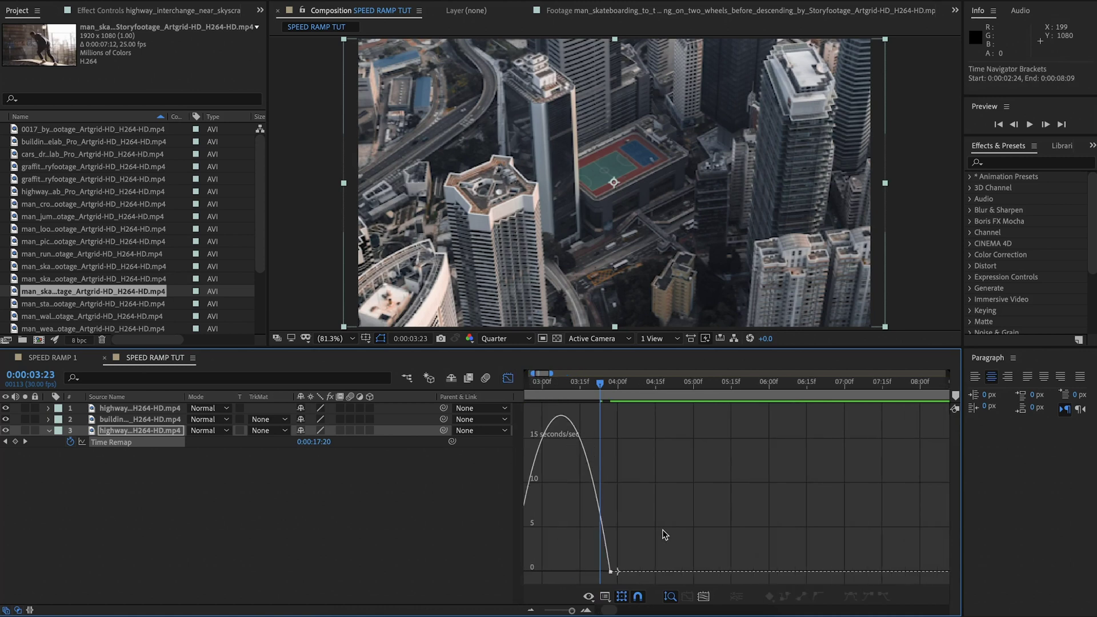
scroll(665, 534, left, 3)
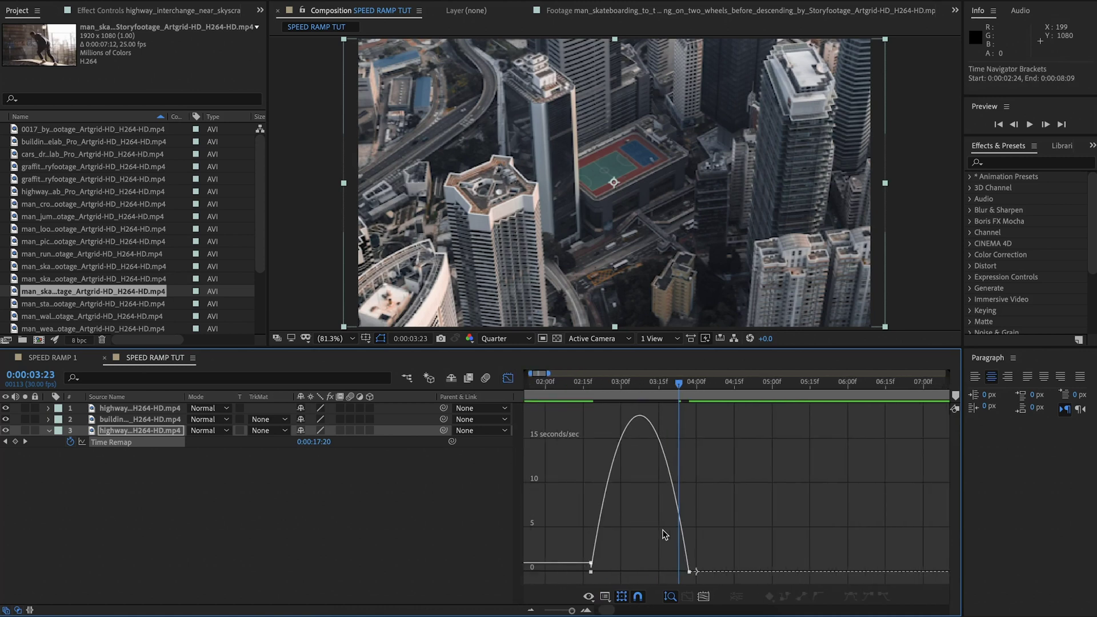
click(599, 542)
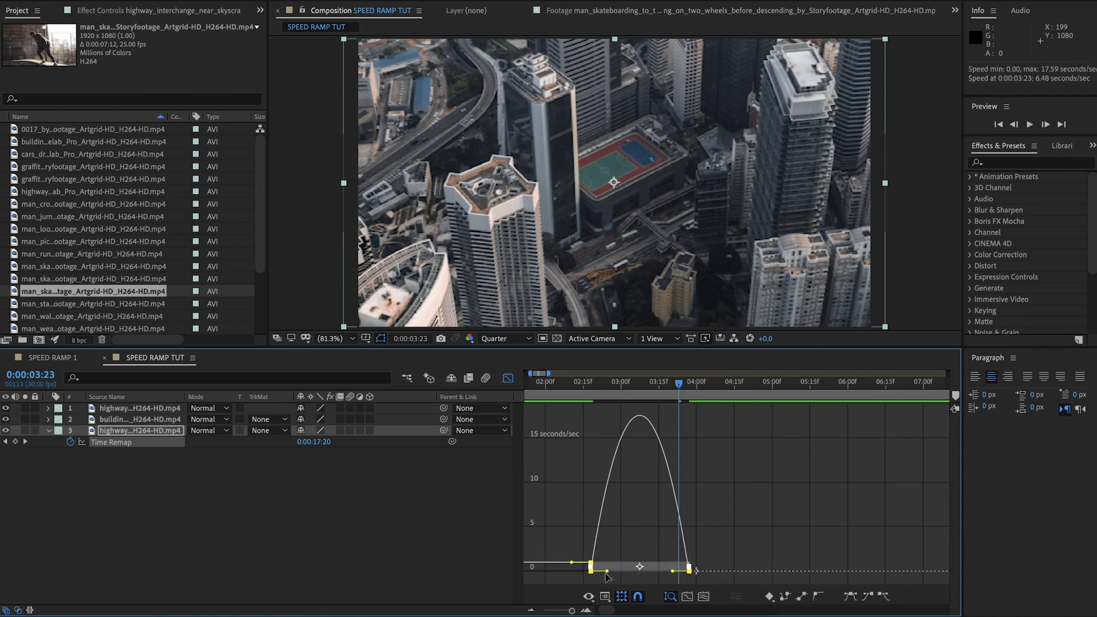
drag(607, 572, 687, 573)
Sharpen the speed peak further, preview it, and return to the layer bars
click(591, 390)
key(space)
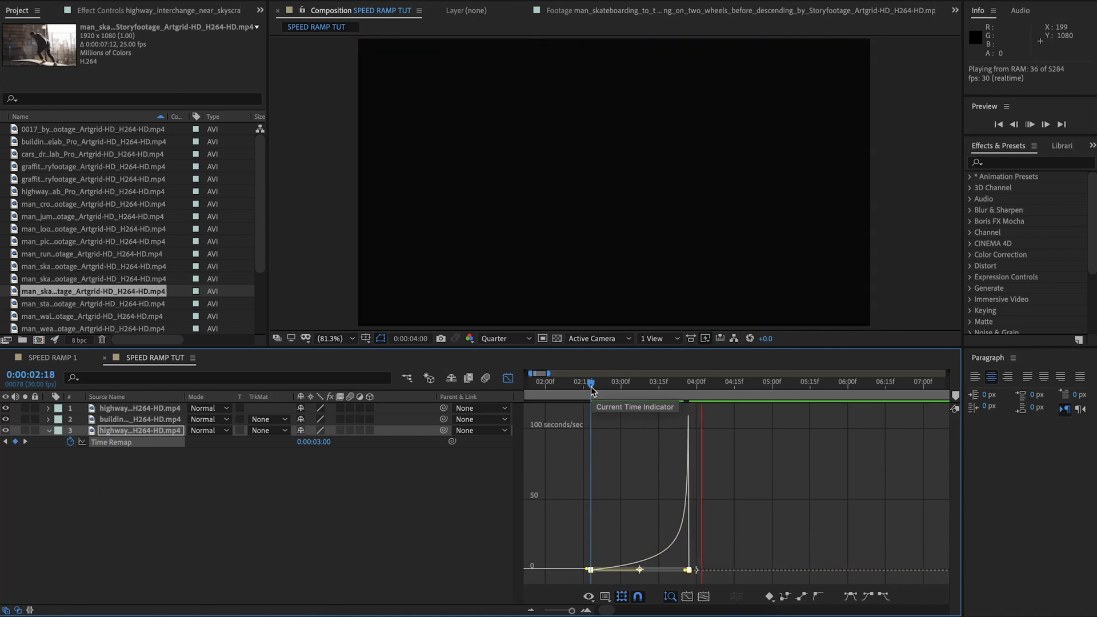
key(space)
key(shift+F3)
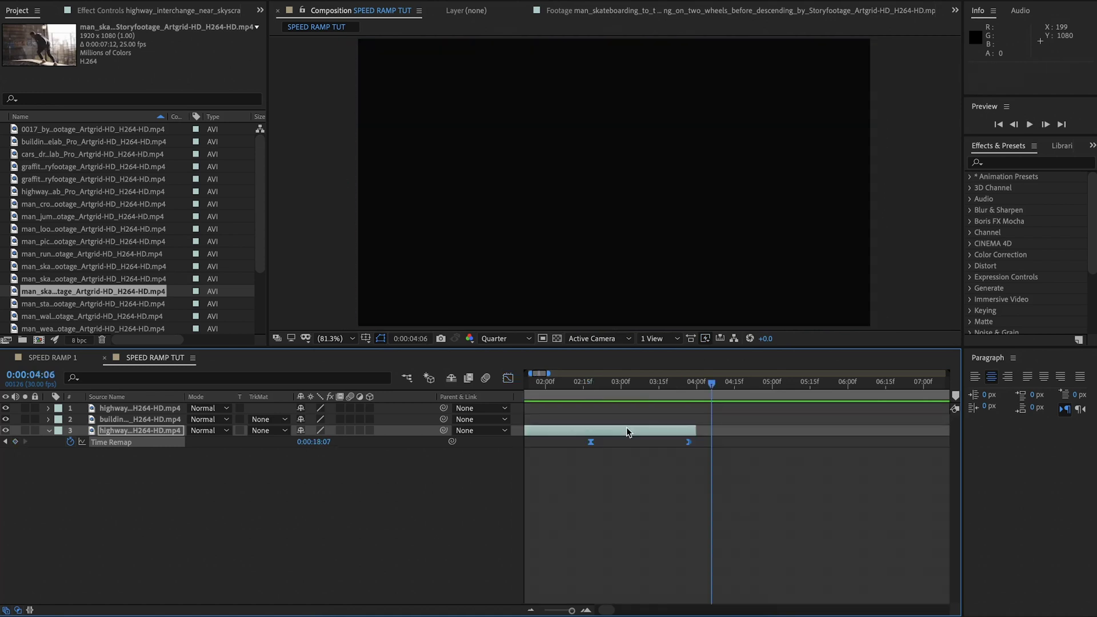
mouse_move(630, 383)
mouse_down()
mouse_move(609, 385)
mouse_move(640, 385)
mouse_up()
Move the ramp's starting keyframe later onto the playhead and preview the adjusted ramp
click(590, 442)
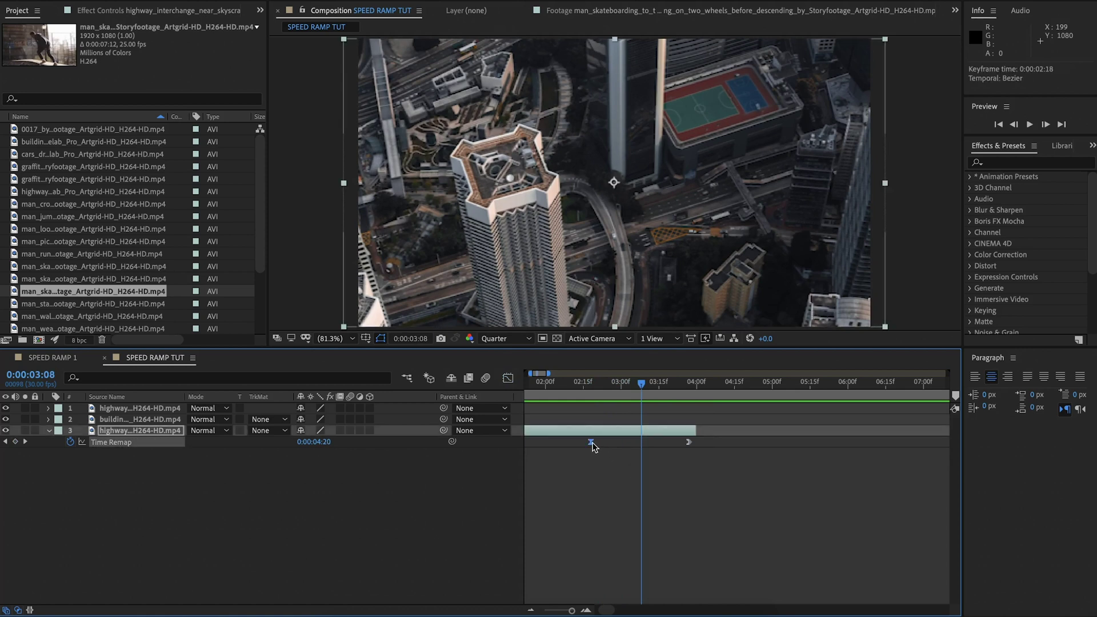
drag(611, 446, 642, 449)
drag(641, 383, 581, 386)
key(space)
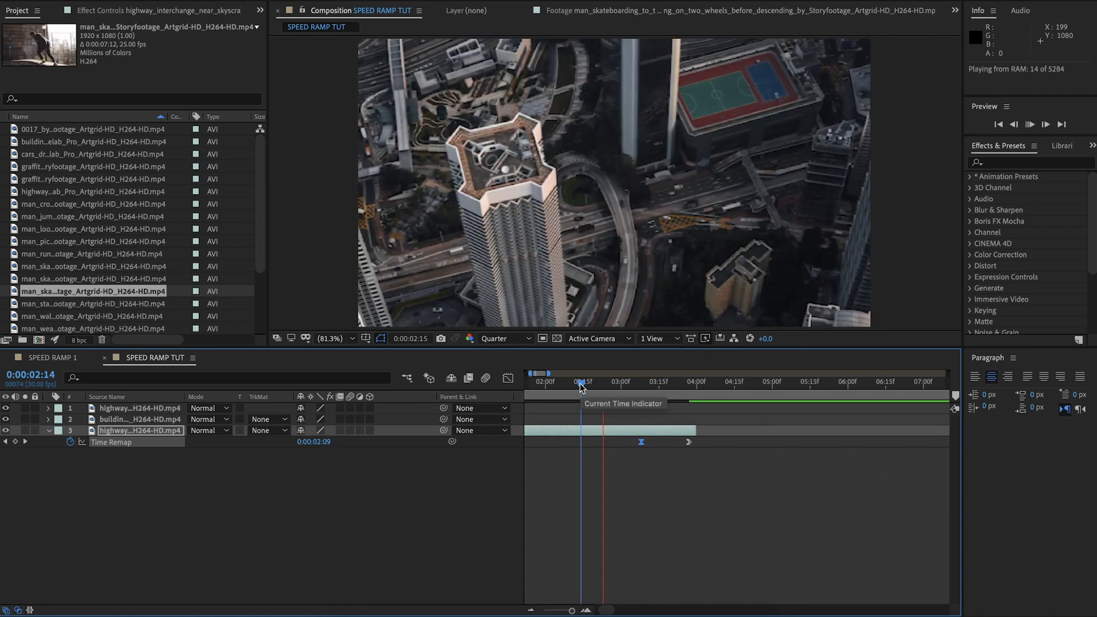
click(640, 385)
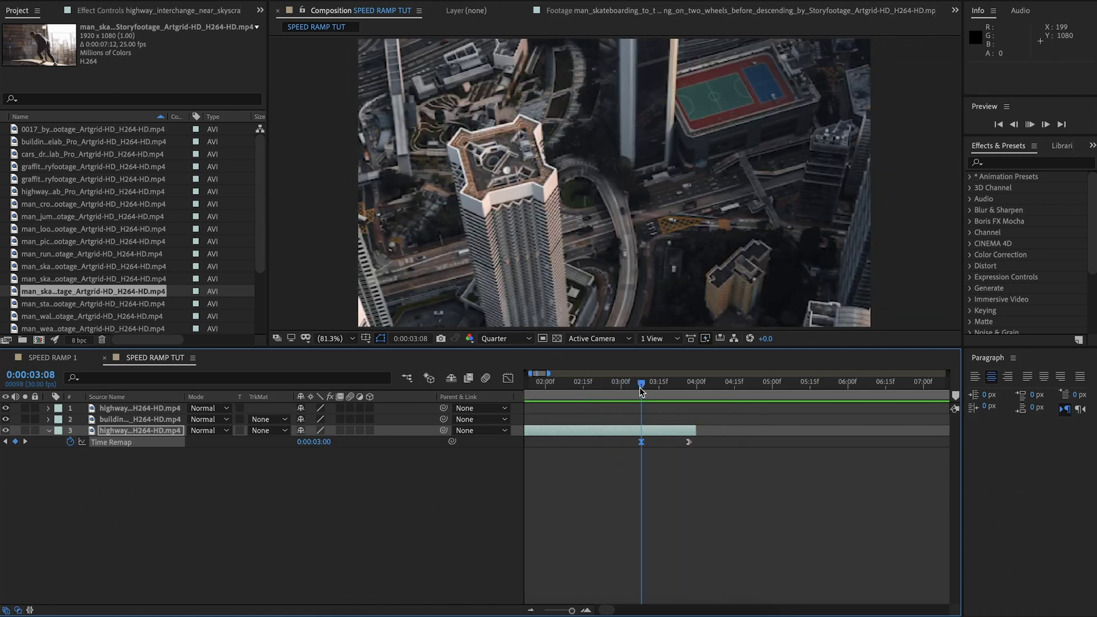
key(space)
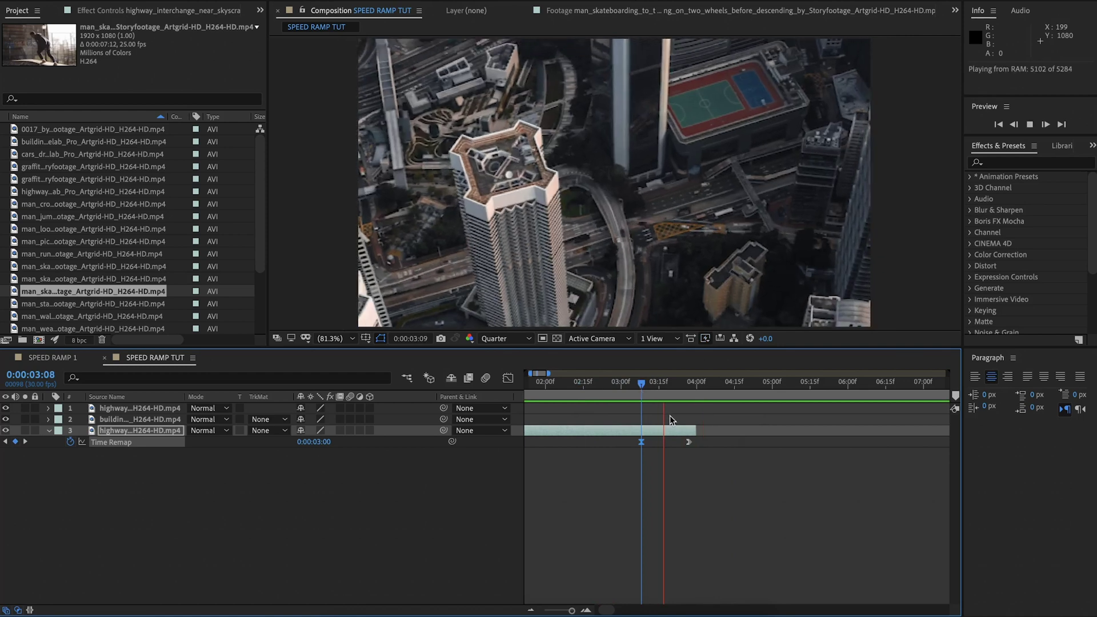
key(space)
Test shifting the end keyframe, then move the starting keyframe earlier to 2:13
mouse_move(687, 440)
mouse_down()
mouse_move(676, 441)
mouse_move(689, 449)
mouse_up()
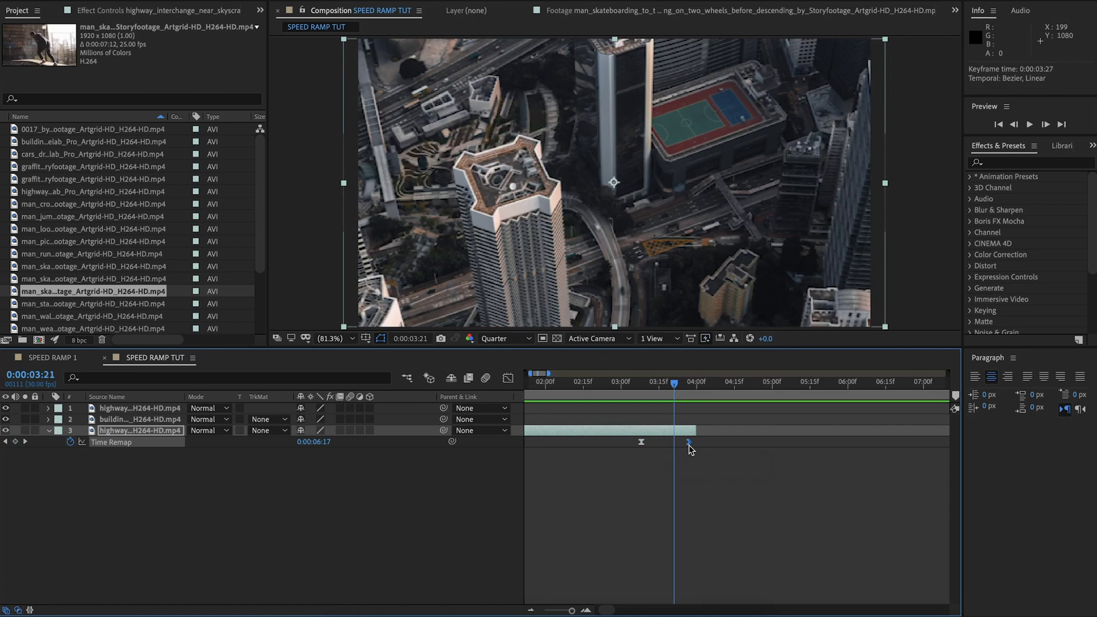
click(642, 387)
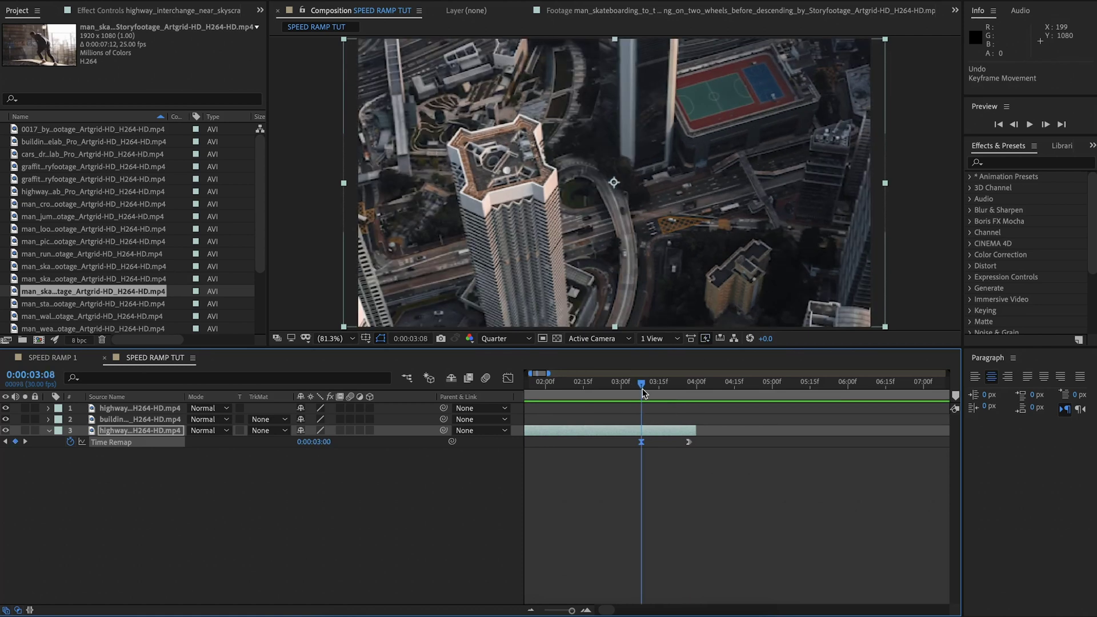
click(637, 451)
click(640, 444)
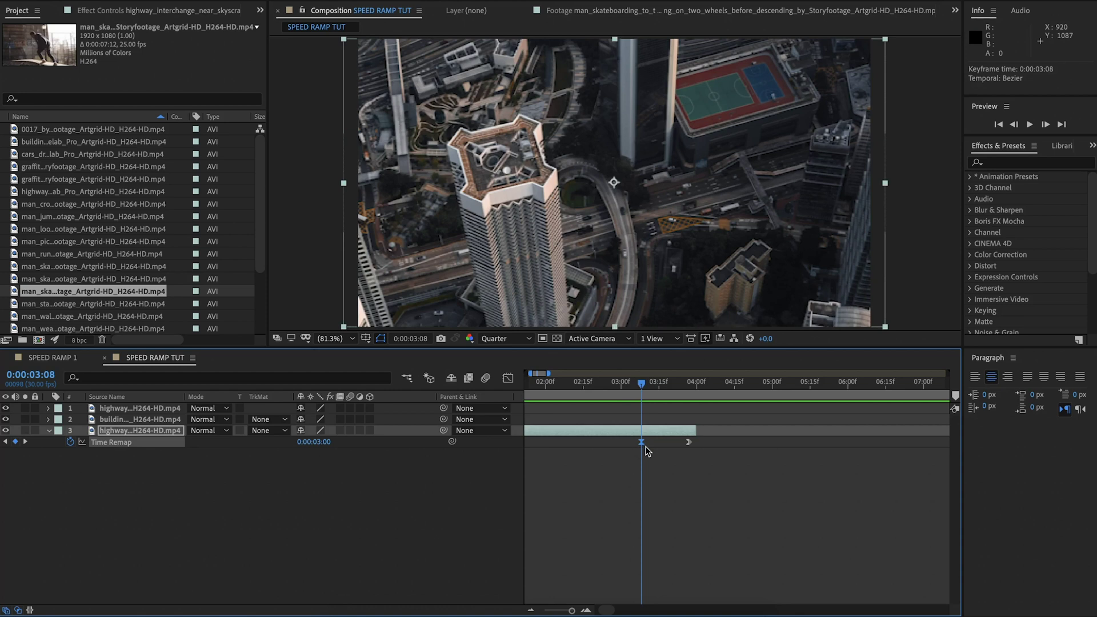
drag(642, 446, 578, 443)
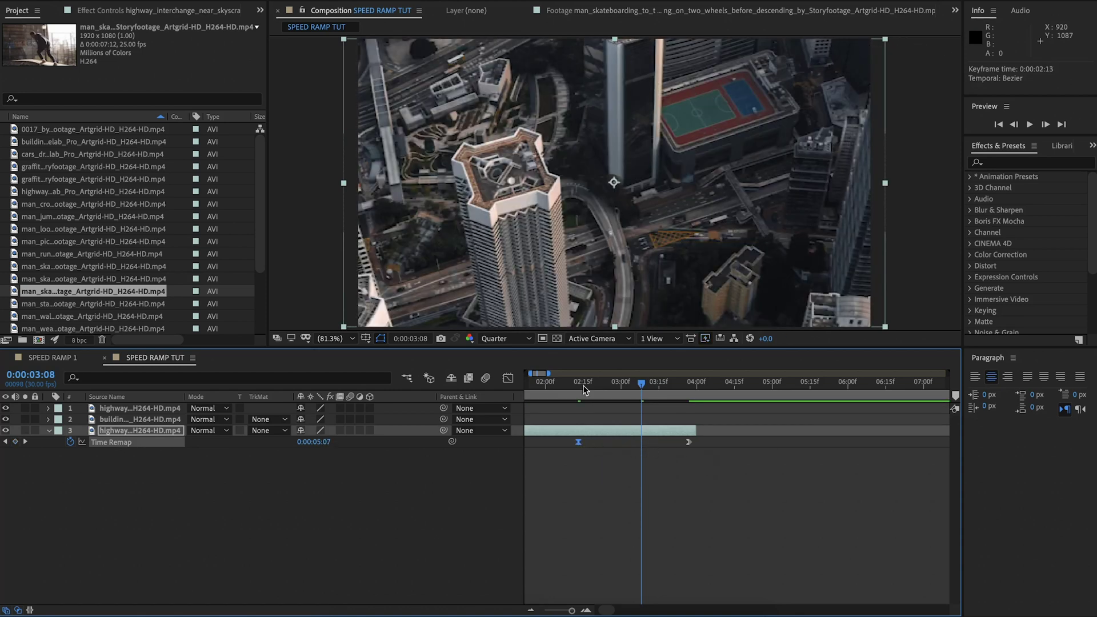
drag(585, 389, 579, 389)
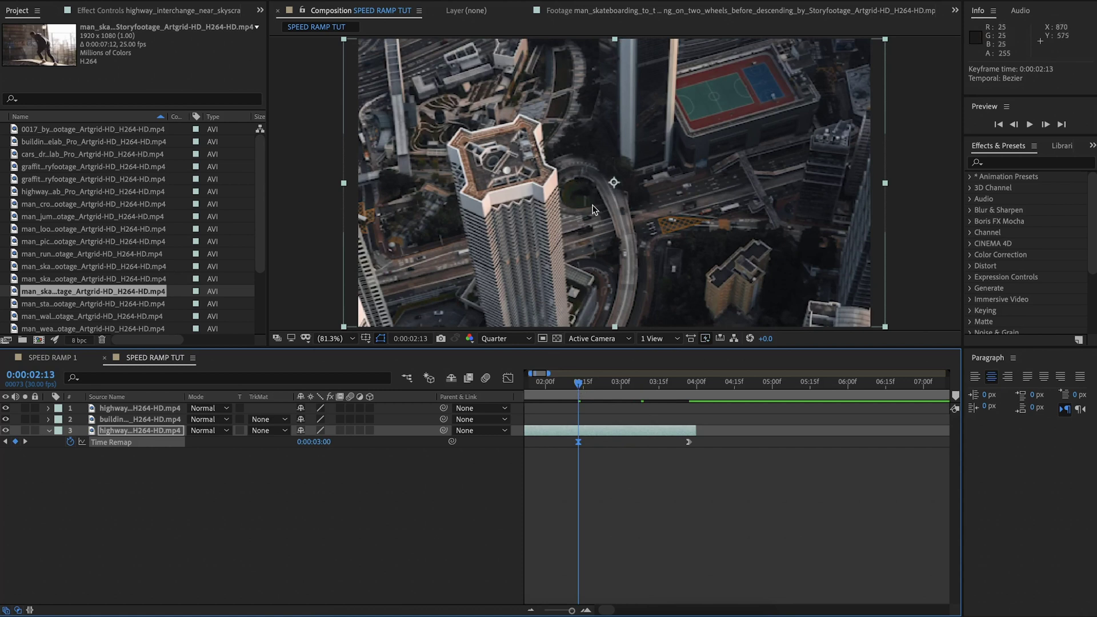
Shift the starting keyframe later again, settling it at 2:28, and preview the timing
drag(578, 442, 652, 390)
key(space)
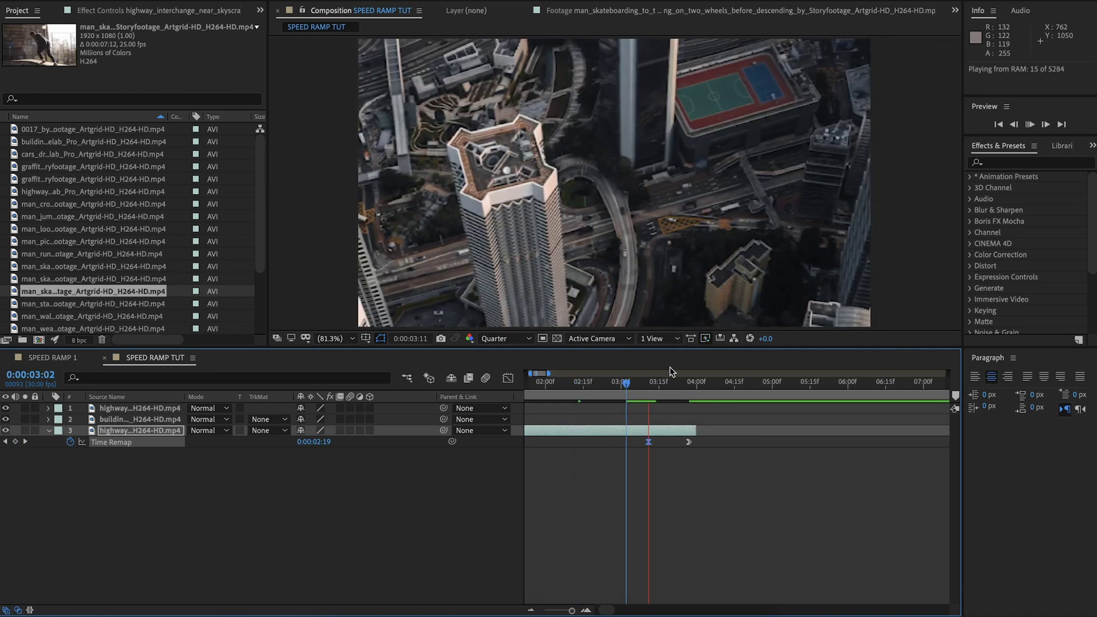
drag(648, 446, 616, 446)
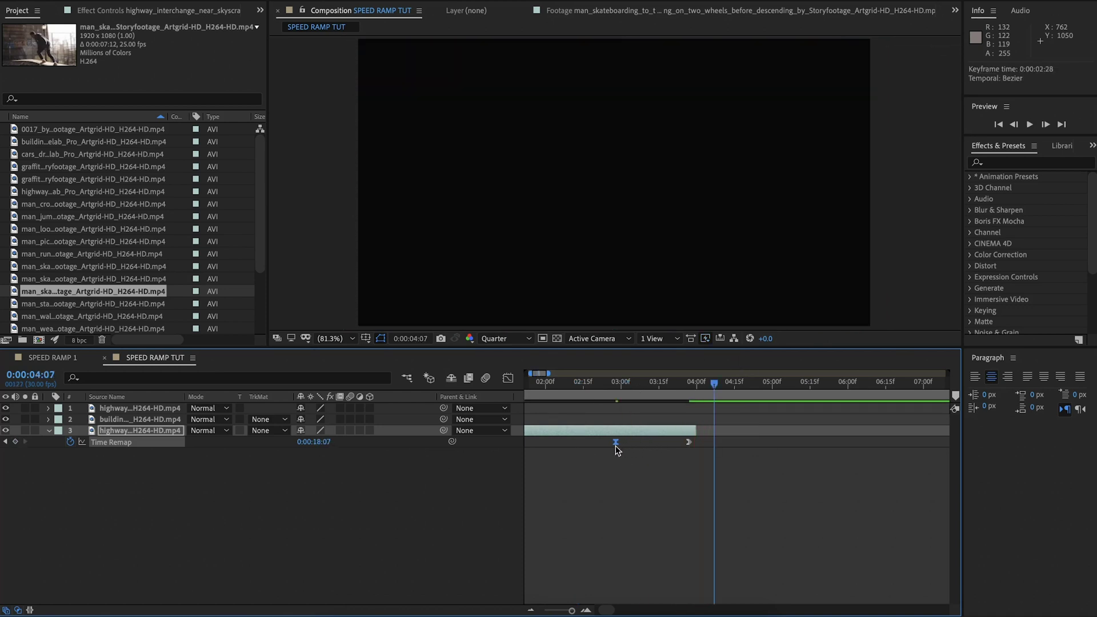
click(602, 379)
key(space)
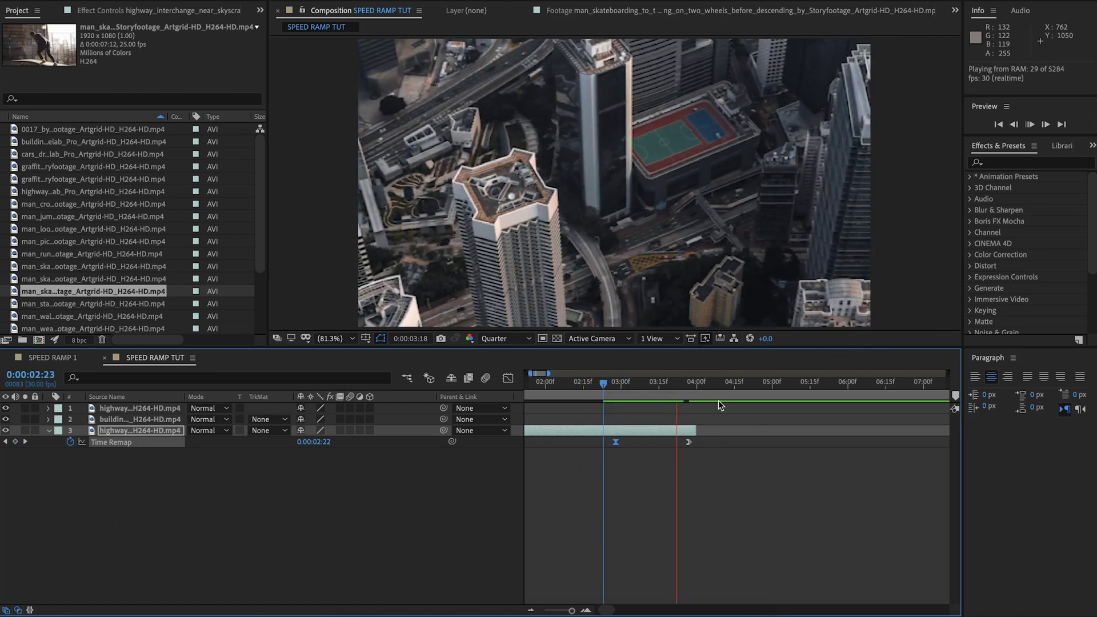
Move the highway clip's ramp keyframe slightly later, to 03:03
click(626, 445)
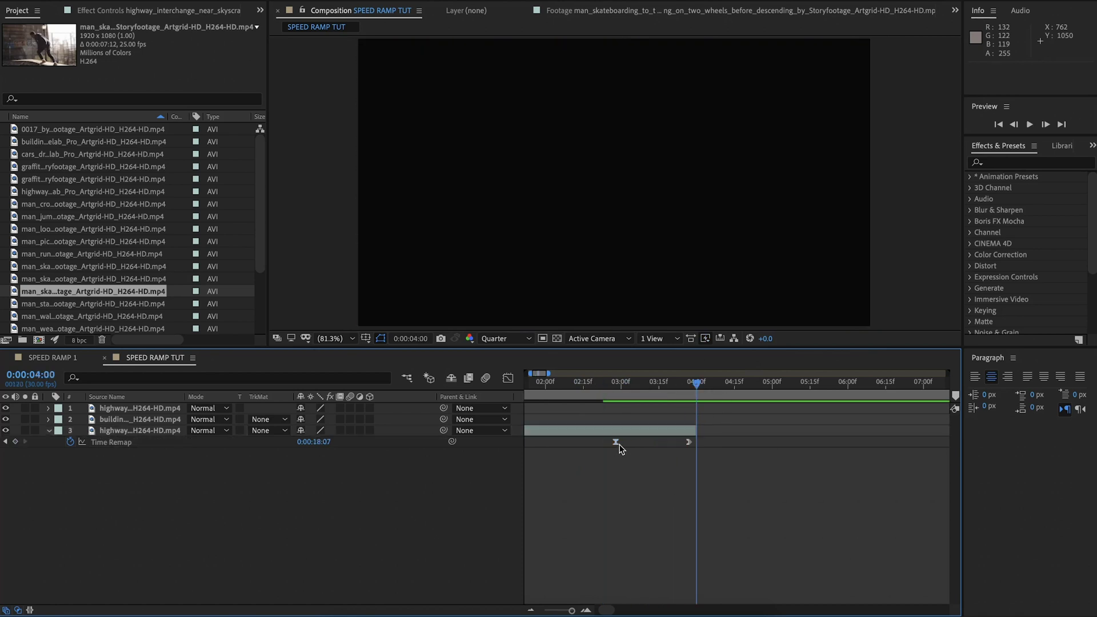
drag(617, 443, 629, 447)
key(minus)
Slide the building rooftops clip to start at 4 seconds and preview the transition from 02:22
scroll(770, 436, right, 5)
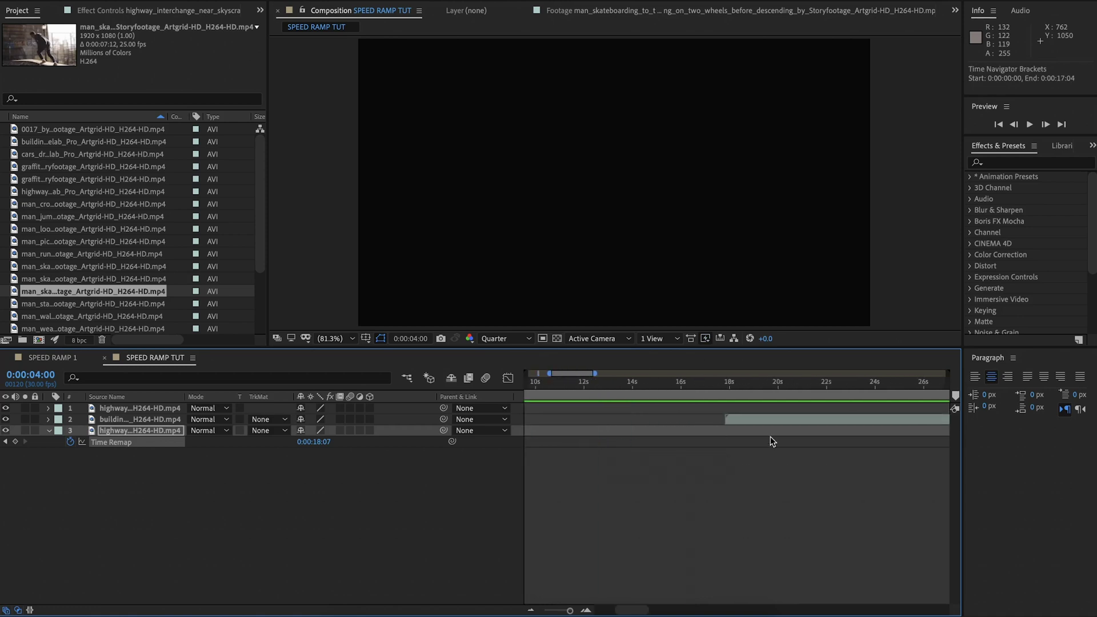
drag(762, 422, 624, 426)
scroll(625, 428, left, 5)
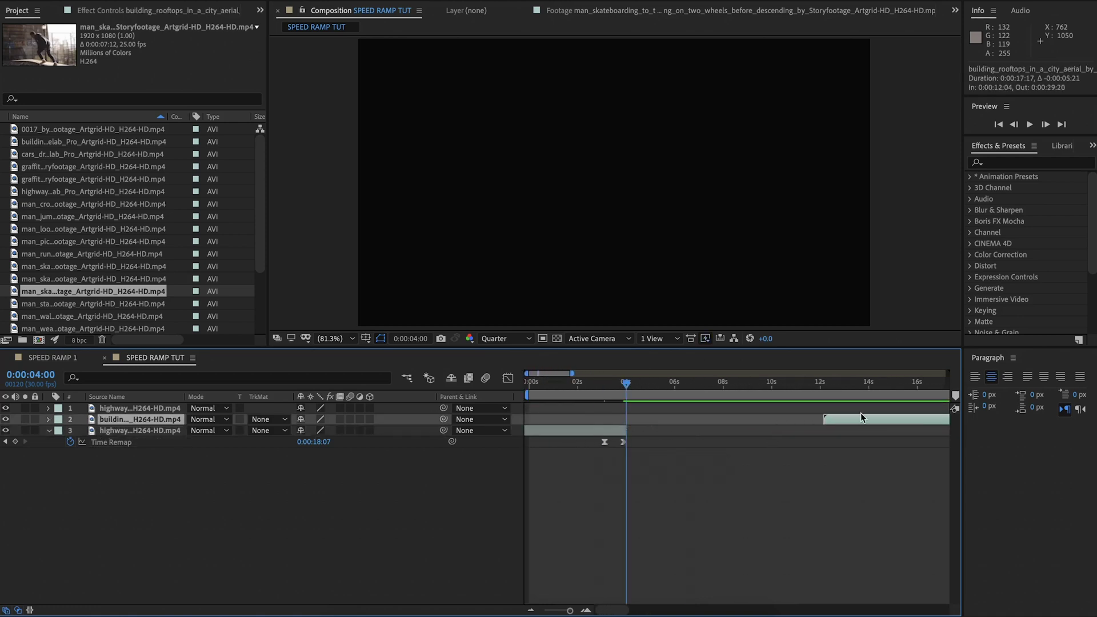
drag(850, 424, 653, 431)
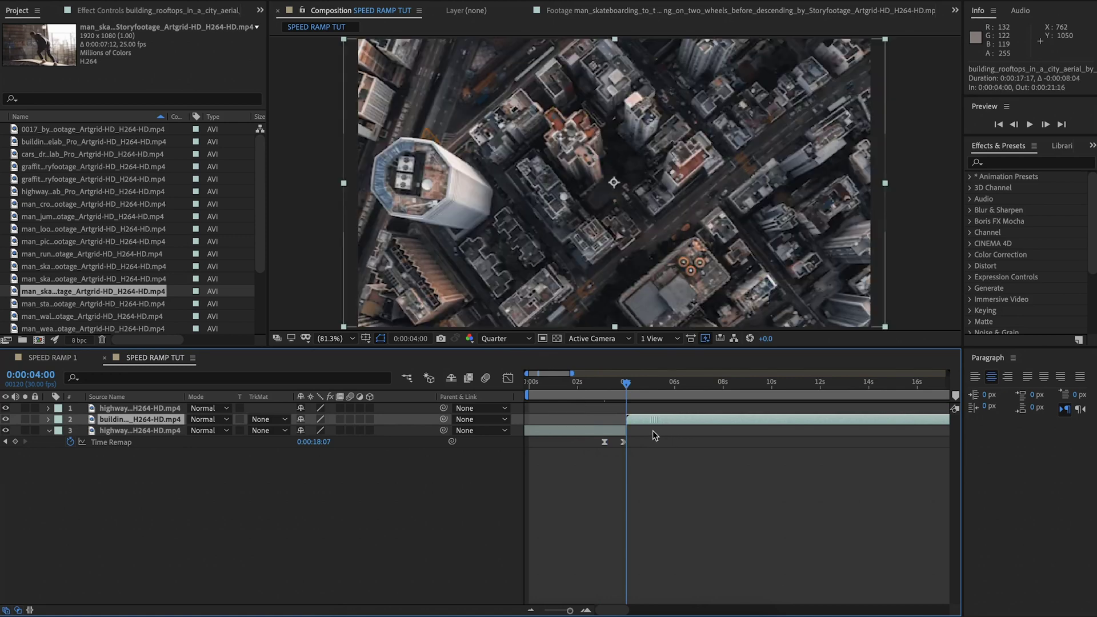
click(594, 386)
key(space)
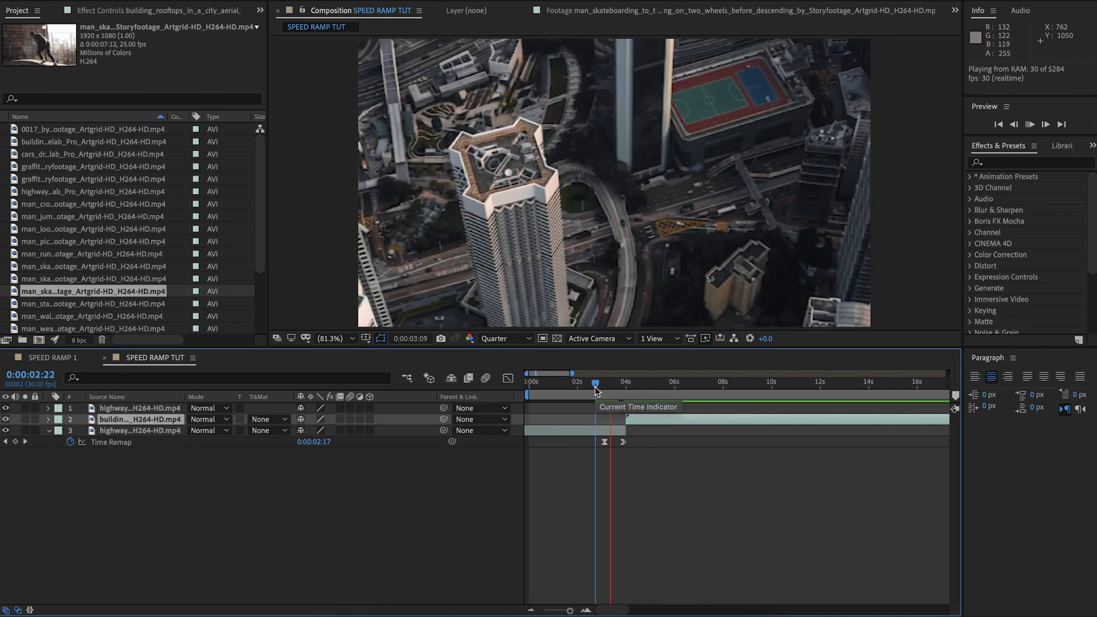
key(space)
key(space)
key(space)
click(684, 385)
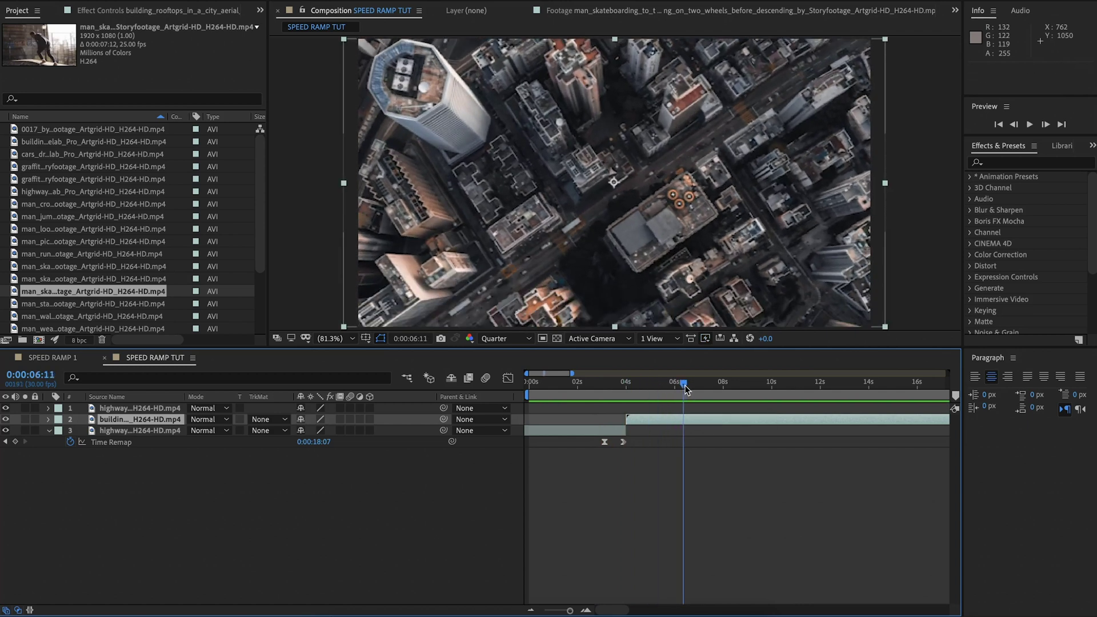
Enable time remapping on the building clip, then pull a keyframe from about 11s in to about 4.9s
right_click(681, 425)
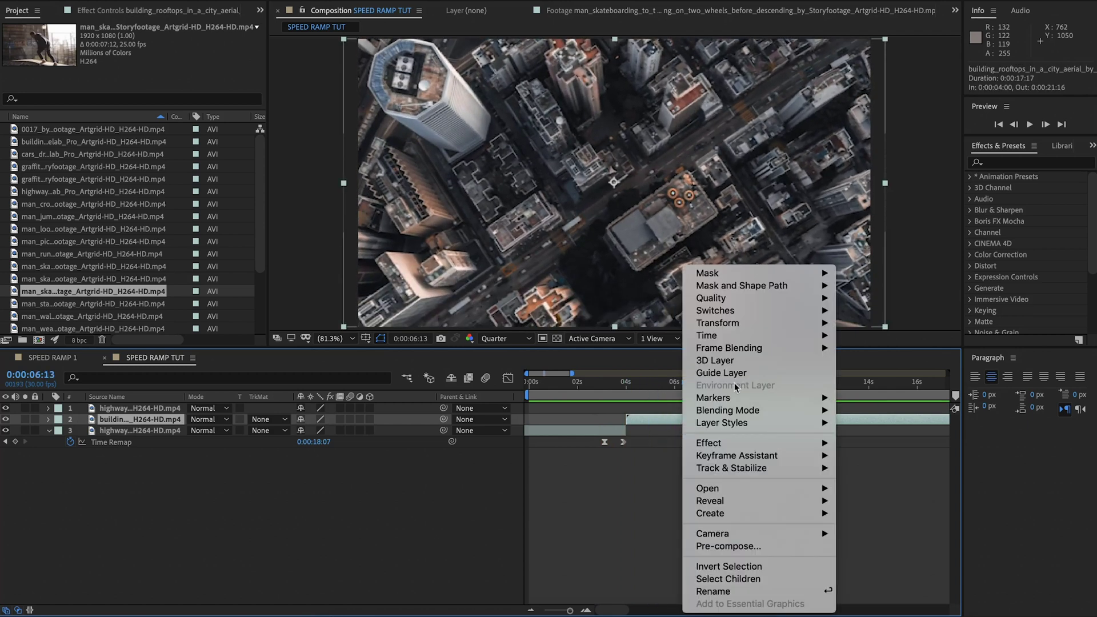
mouse_move(736, 336)
click(851, 336)
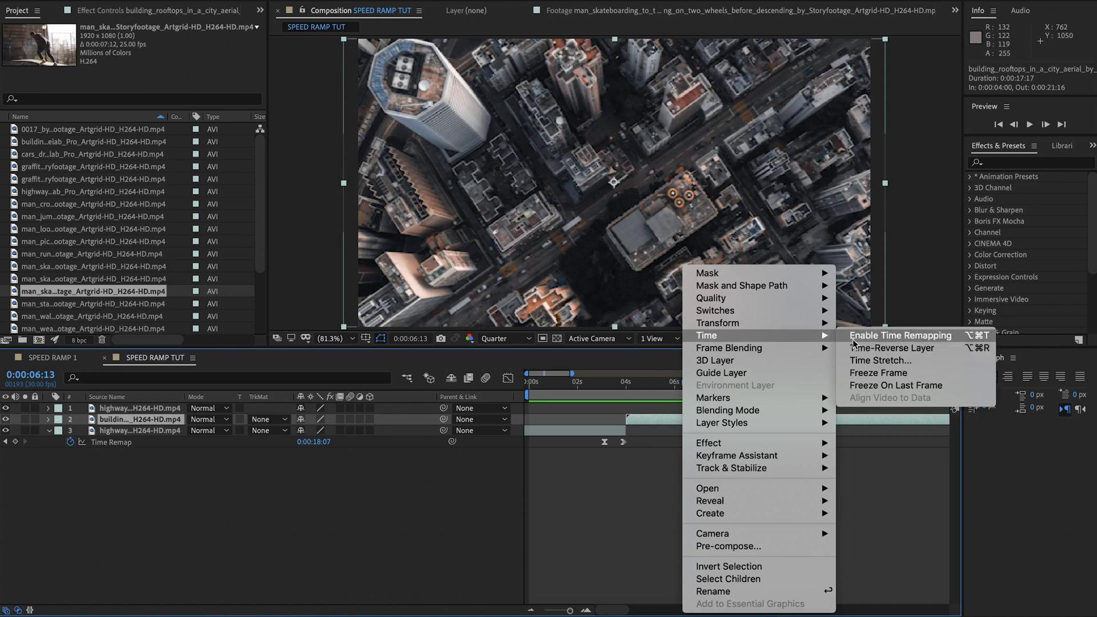
scroll(663, 442, right, 3)
drag(560, 399, 718, 358)
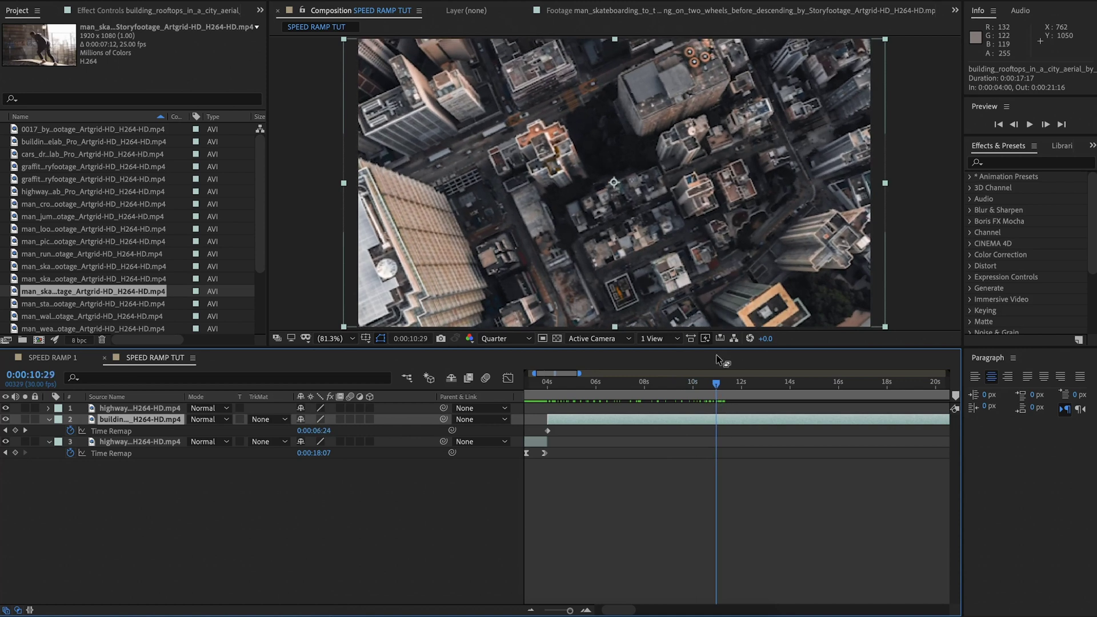
click(16, 431)
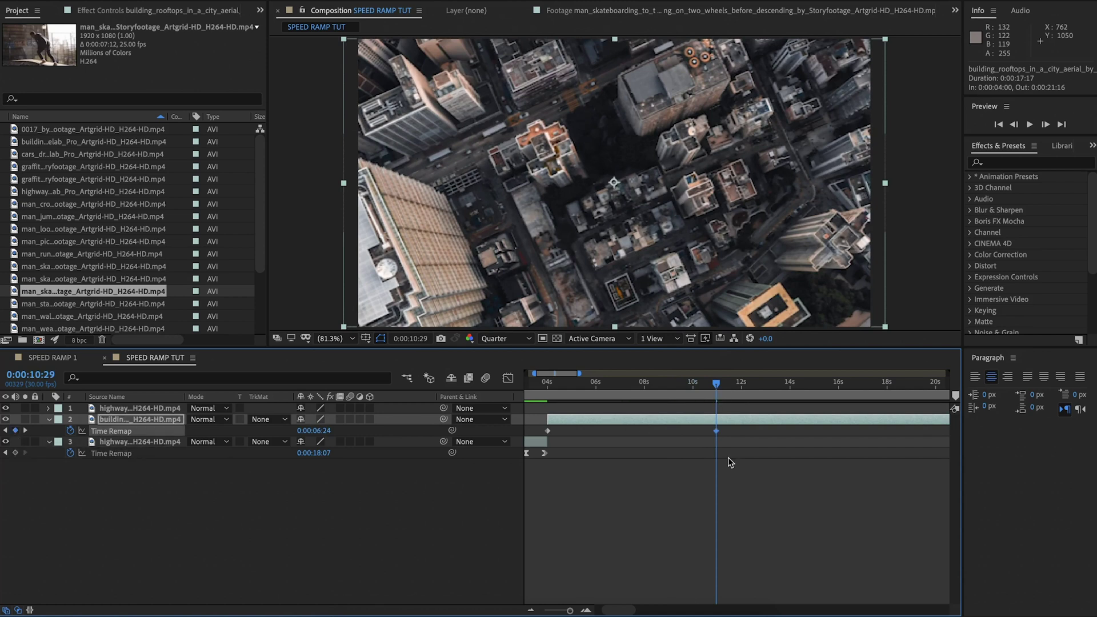
drag(718, 437, 572, 445)
Preview the sped-up building clip from around 2s and 03:20, ending at its first frame at 04:01
scroll(571, 444, left, 3)
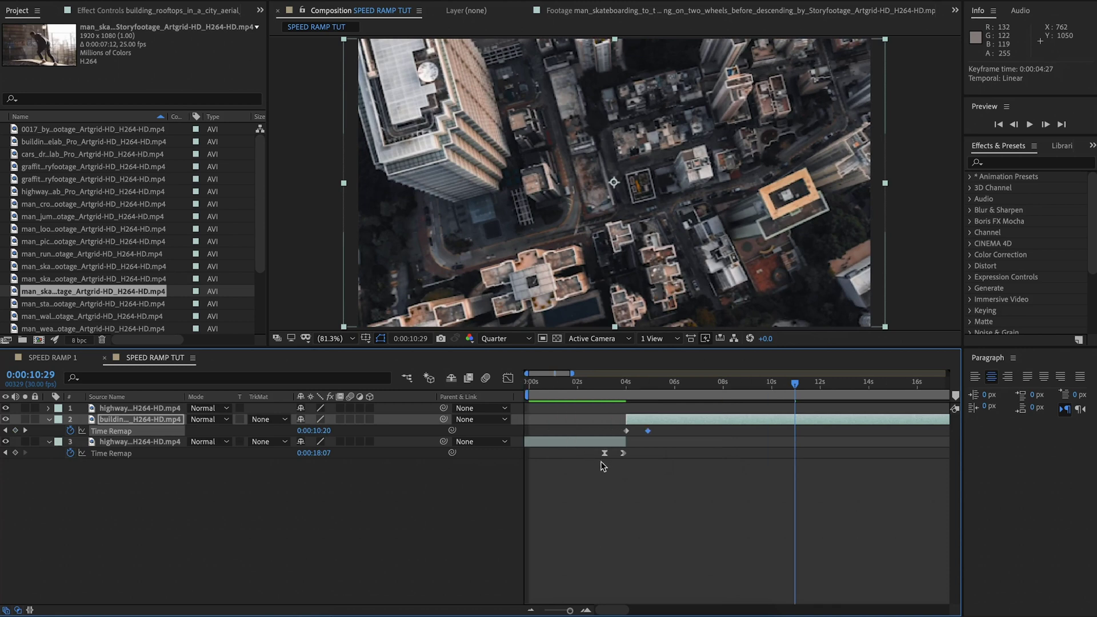
click(580, 389)
key(space)
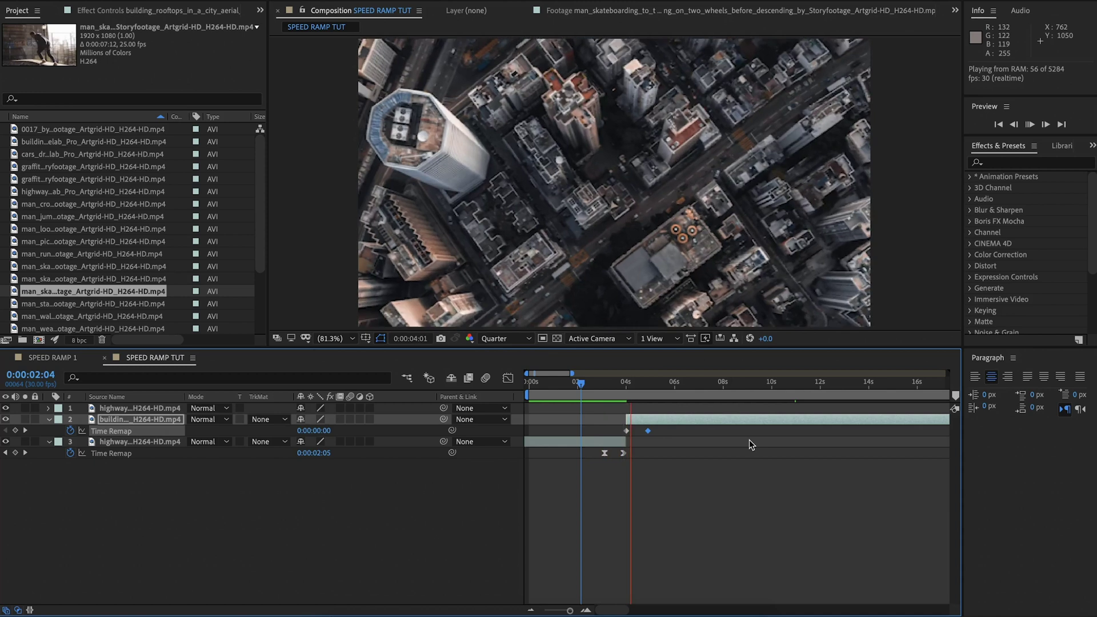
key(space)
click(618, 384)
key(space)
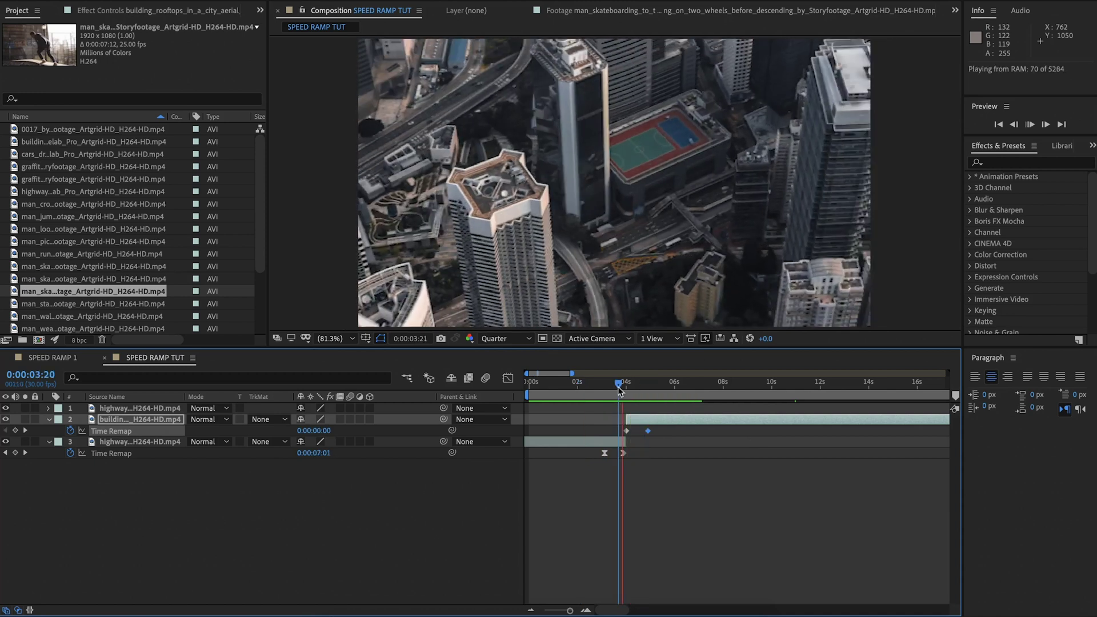
click(621, 383)
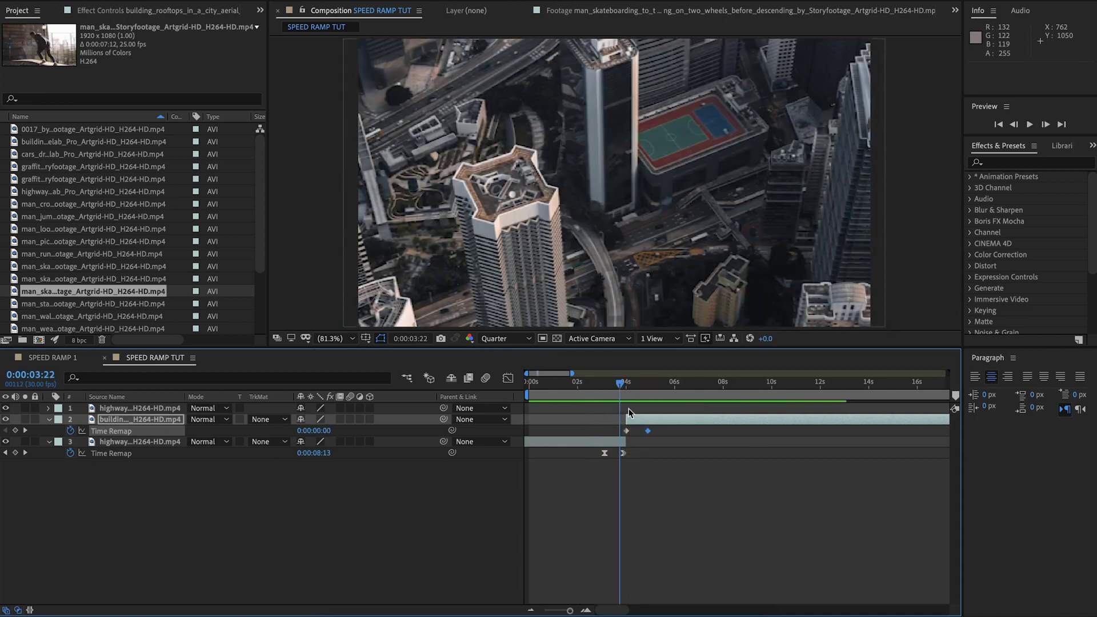
click(626, 384)
Apply Easy Ease Out to the first Time Remap keyframe and Easy Ease In to the second
right_click(628, 433)
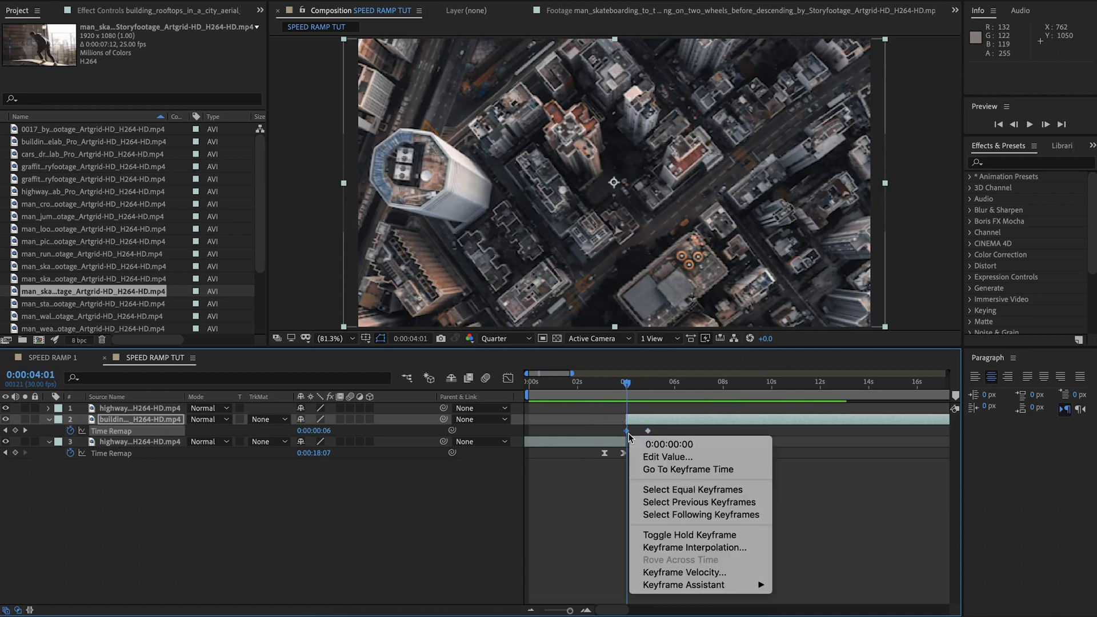
mouse_move(711, 588)
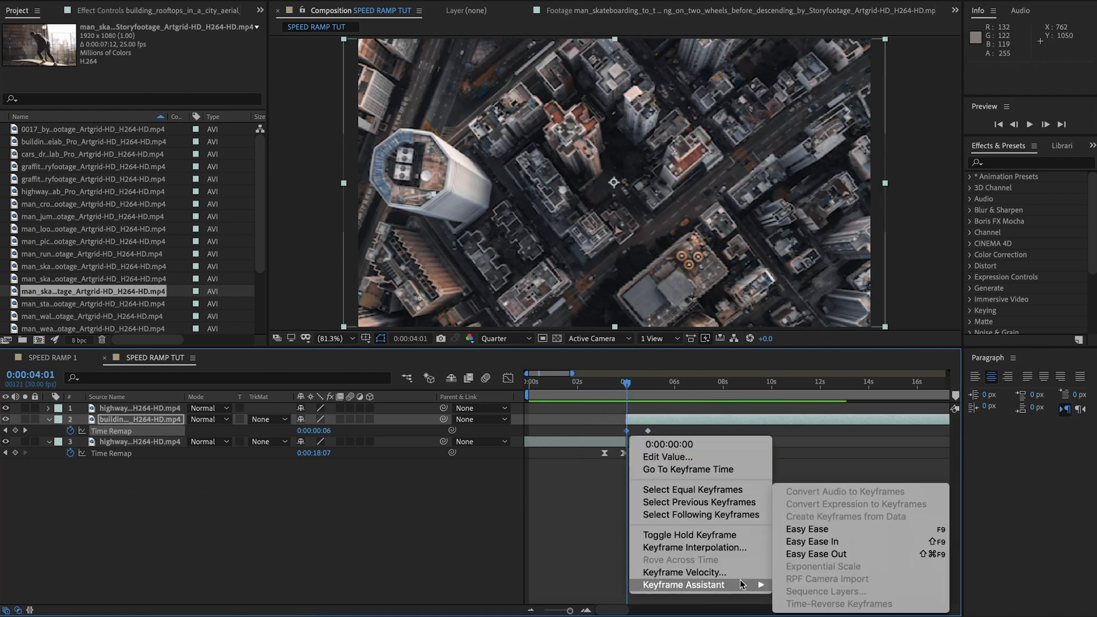
click(845, 553)
right_click(648, 430)
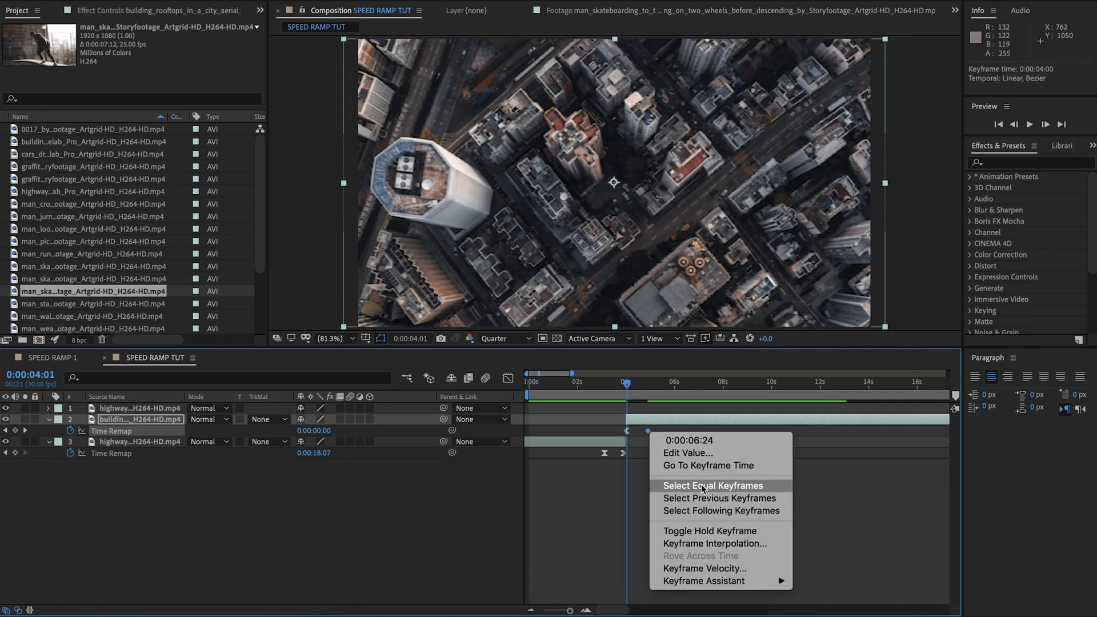
mouse_move(772, 583)
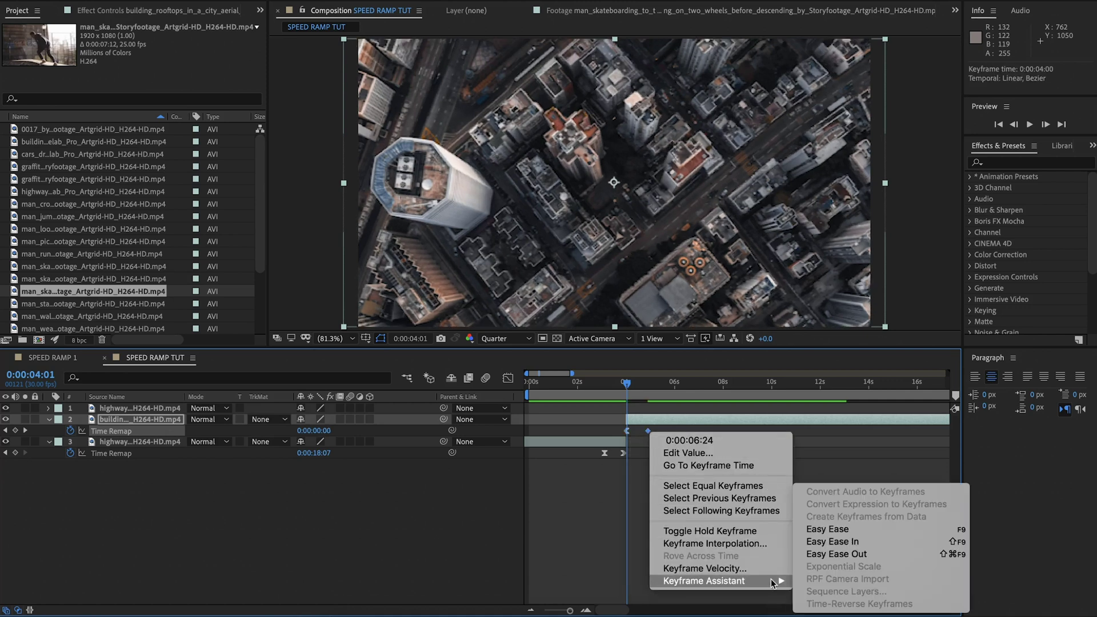
click(867, 541)
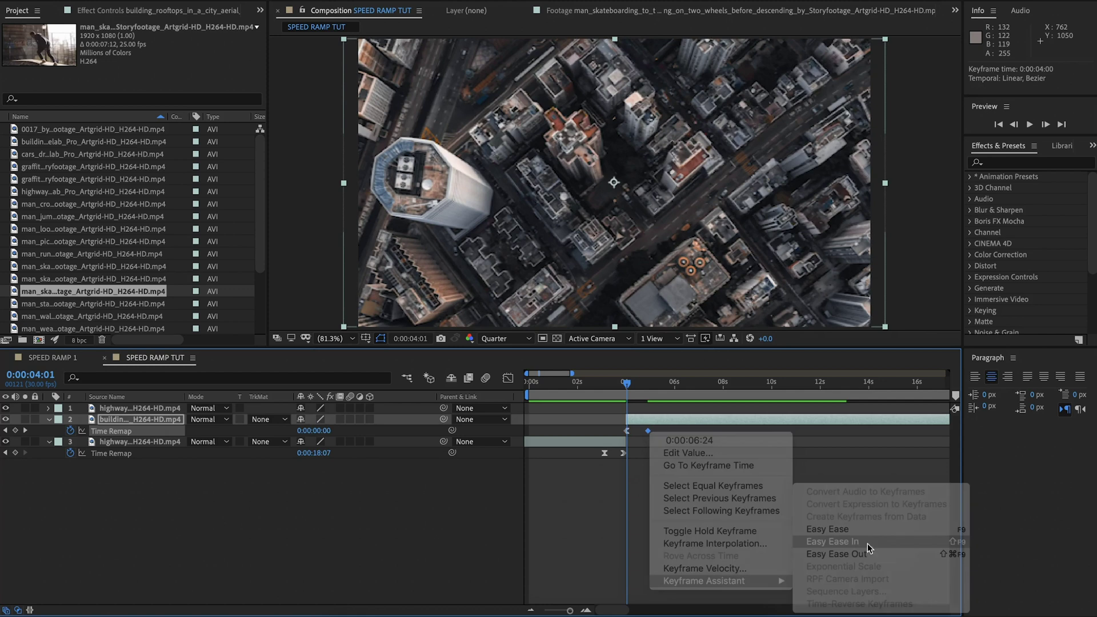
In the Graph Editor's speed graph, drag the influence handles so speed spikes at the clip start and decays longer
click(508, 379)
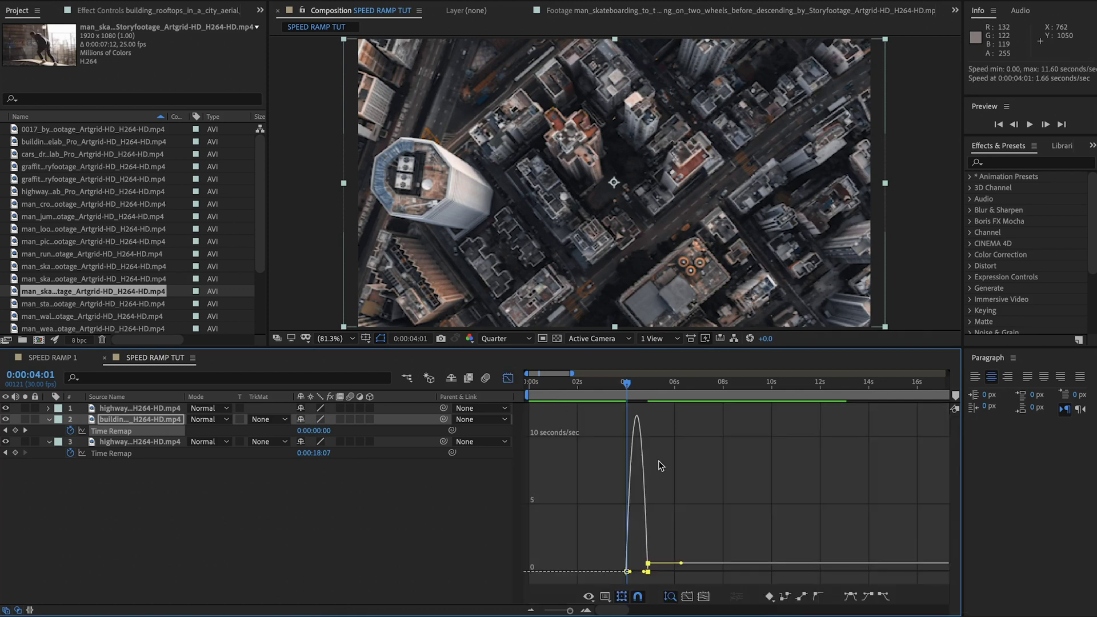
scroll(684, 488, up, 5)
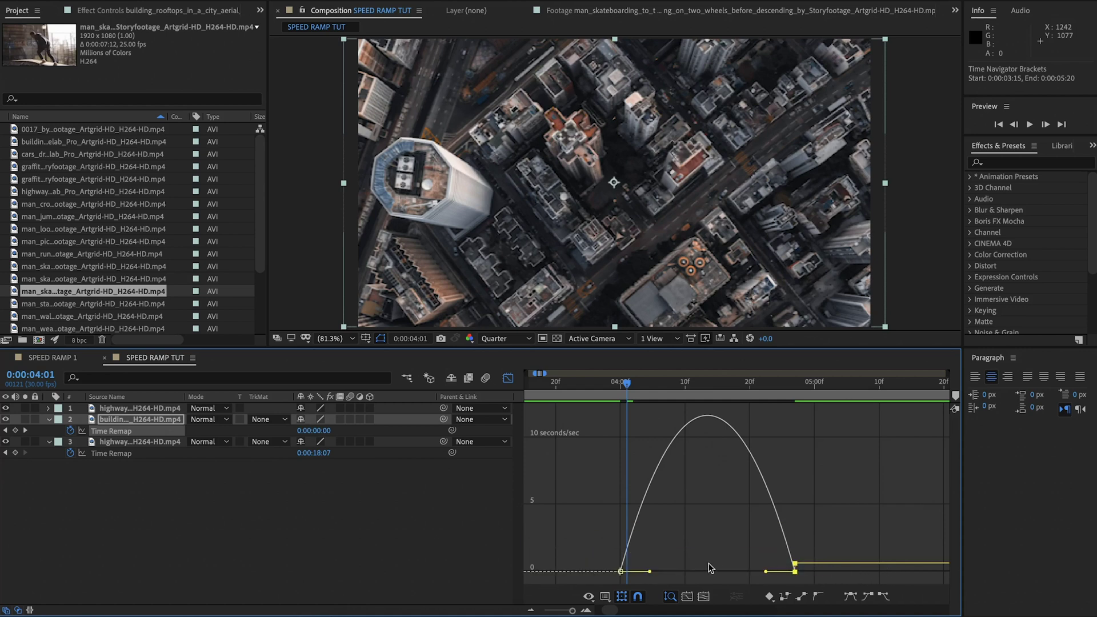
drag(651, 572, 617, 573)
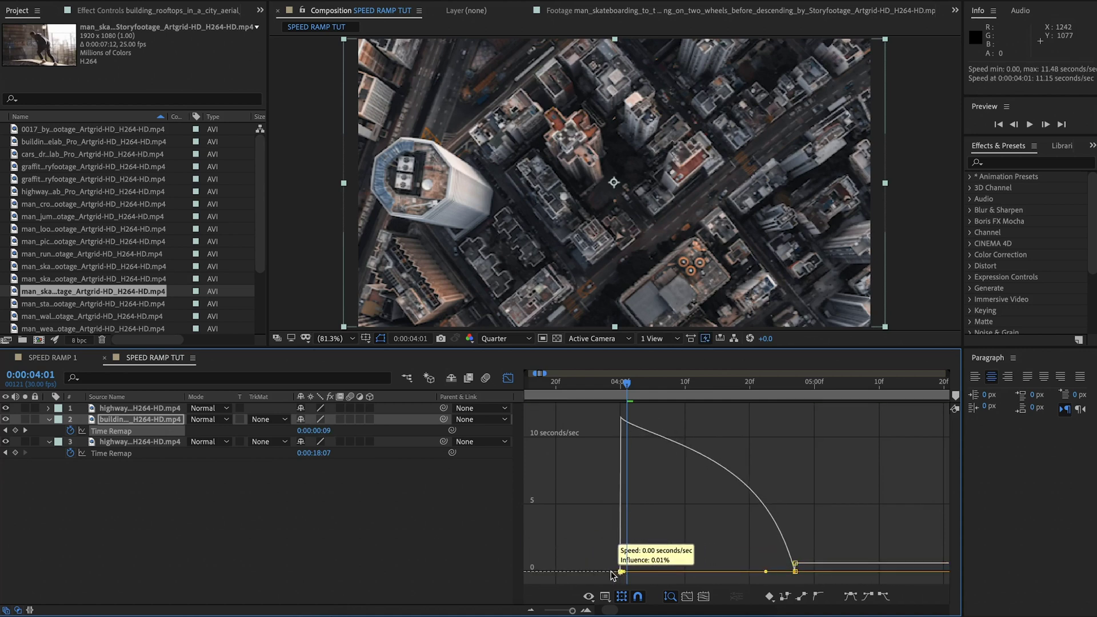
drag(765, 572, 715, 573)
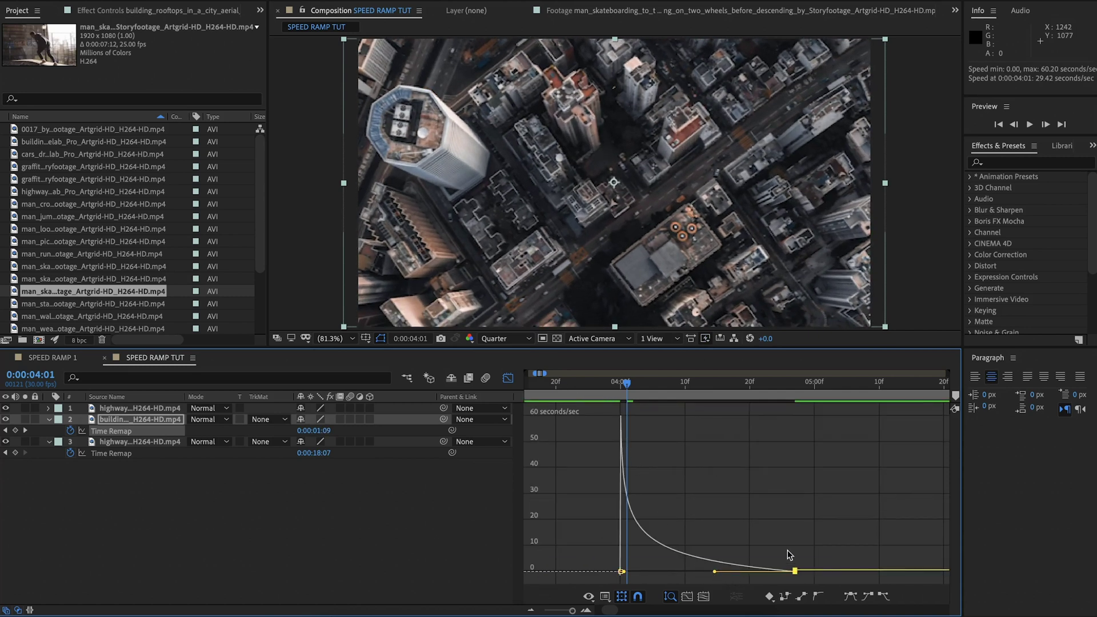
Switch to the value graph, lower the curve into the second keyframe, and close the Graph Editor
click(605, 596)
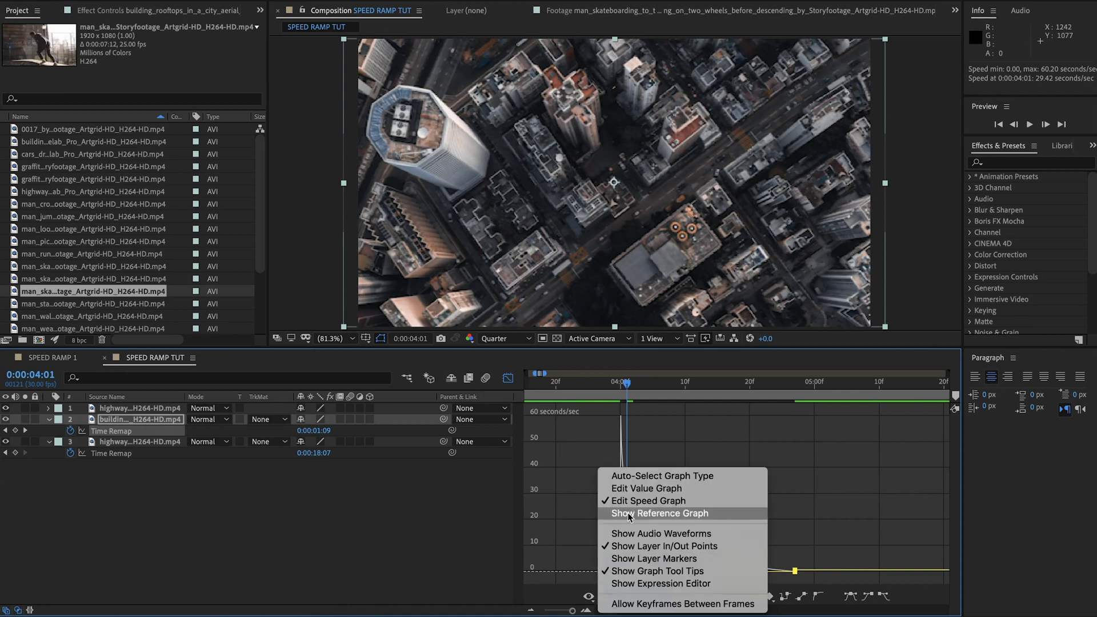
click(635, 490)
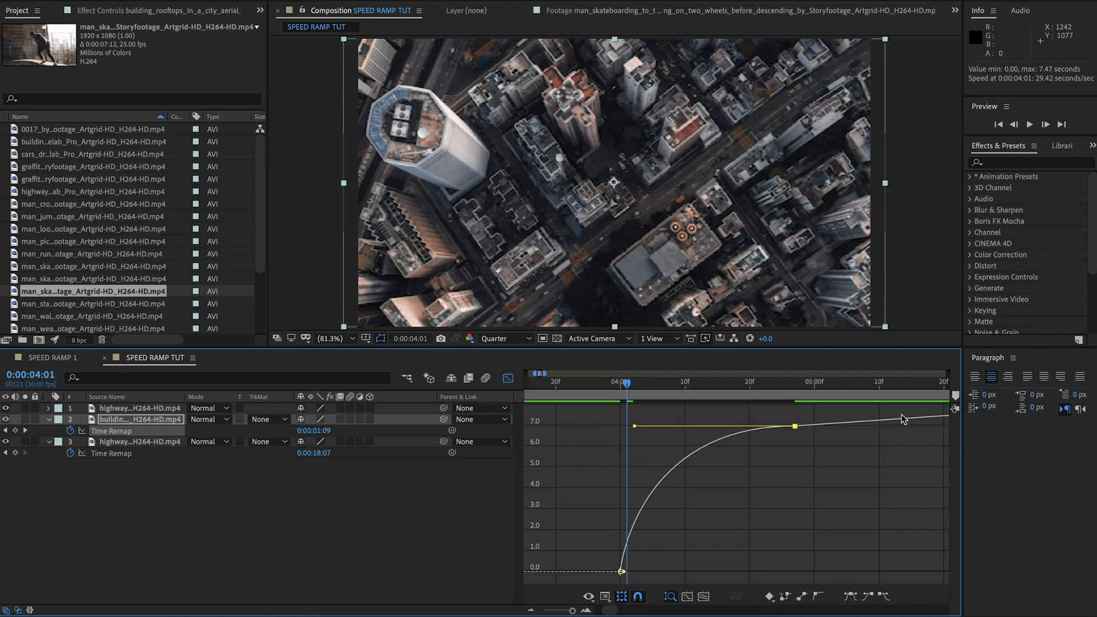
drag(634, 427, 635, 442)
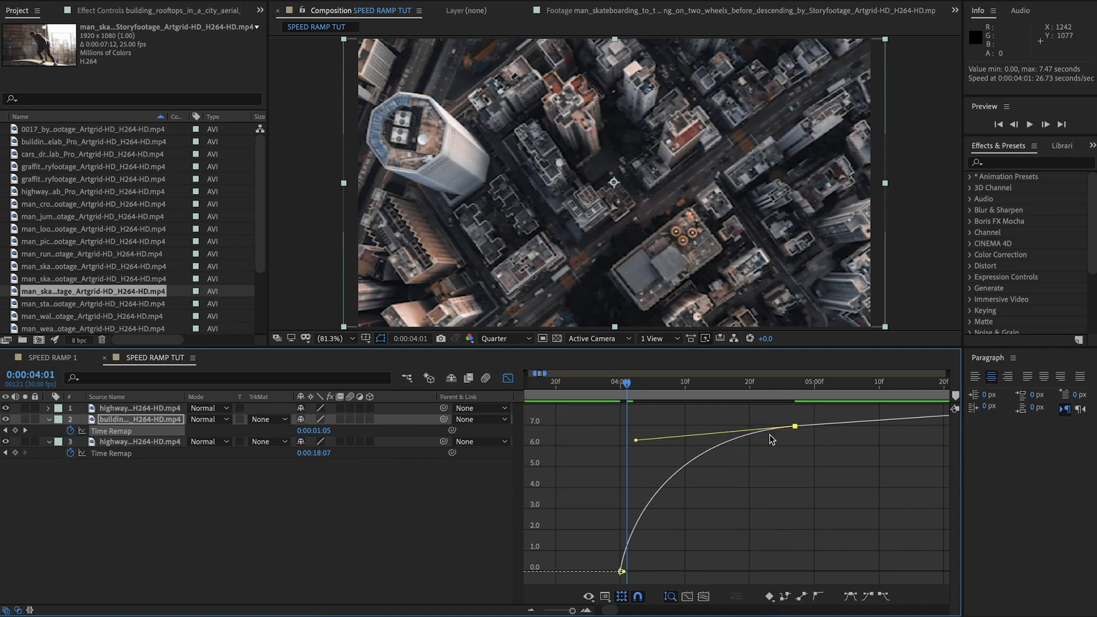
click(508, 378)
drag(652, 381, 569, 382)
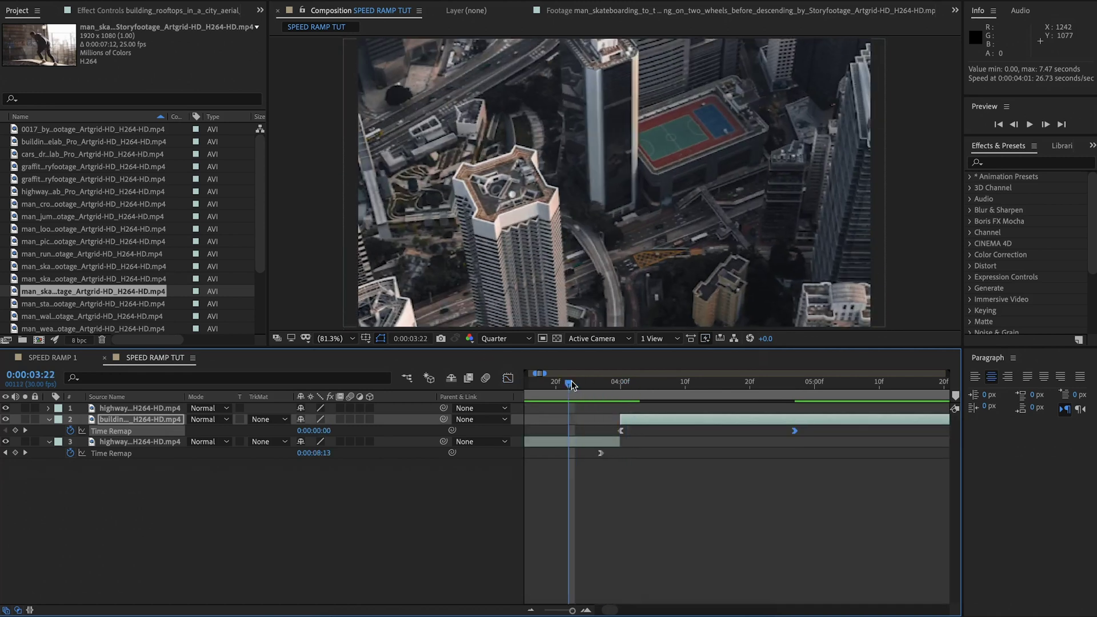
key(minus)
key(space)
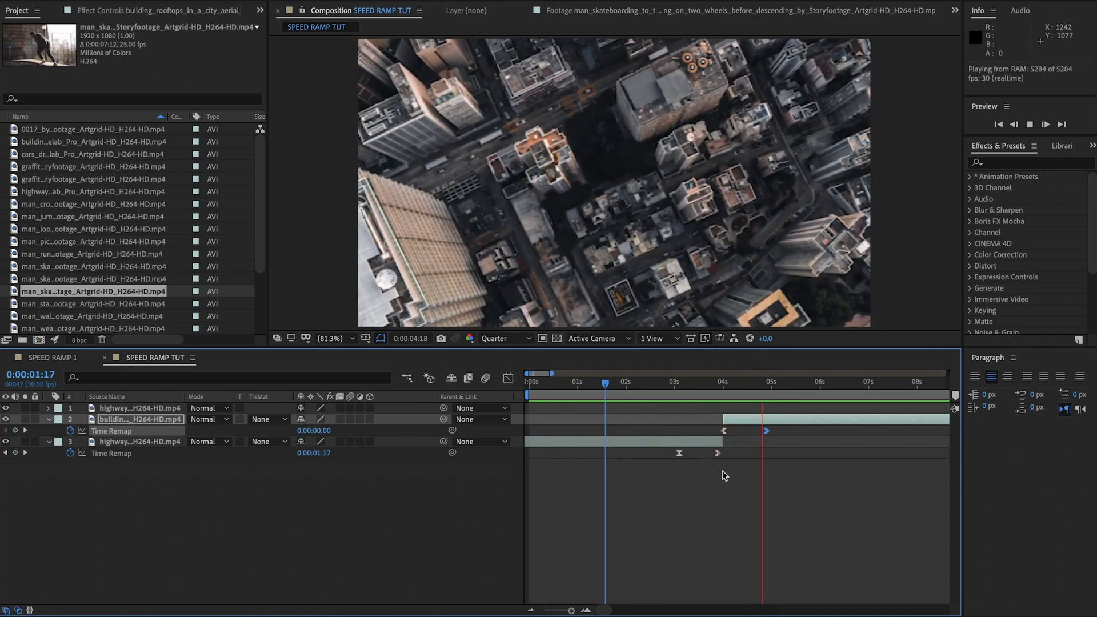
click(663, 383)
key(space)
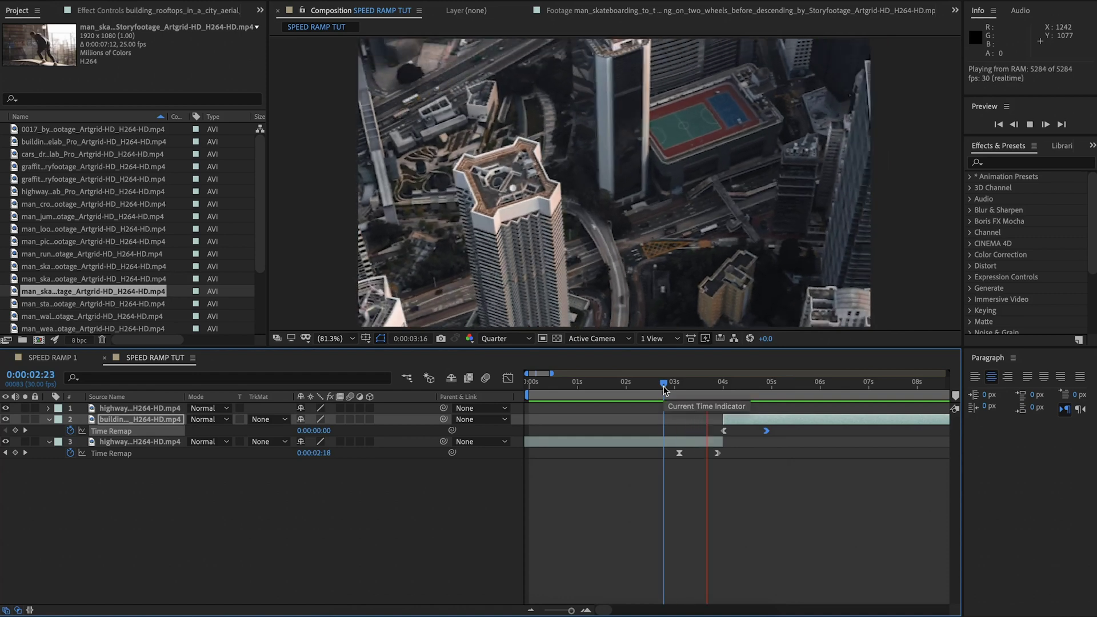
click(681, 390)
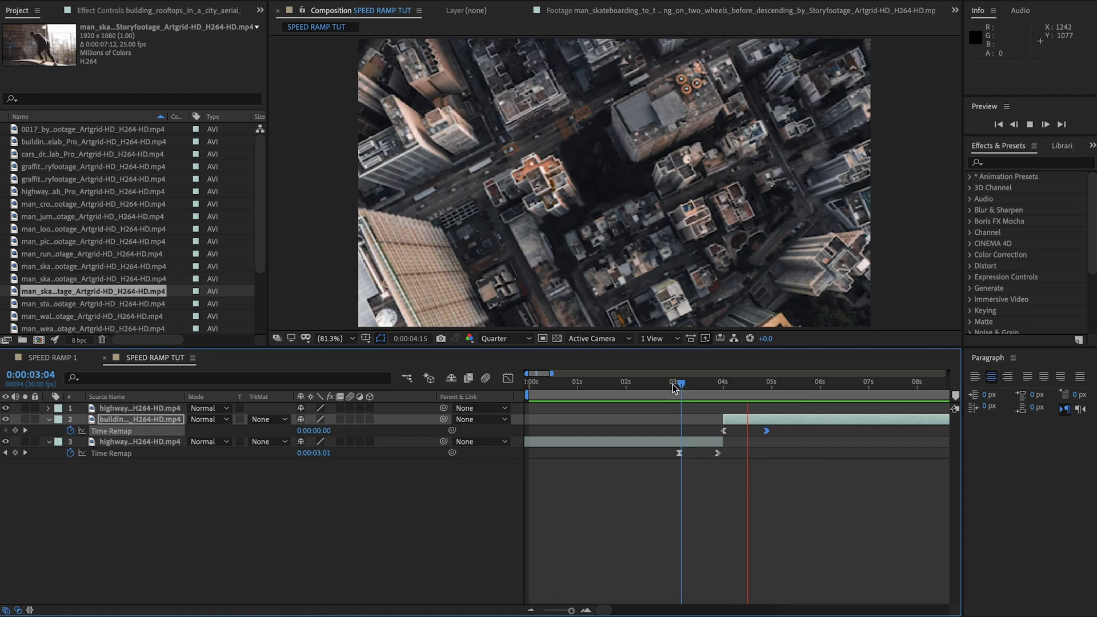
click(664, 384)
click(672, 385)
drag(677, 389, 706, 384)
Apply the Flop preset from Effects & Presets to the building clip
click(1003, 165)
text(flop)
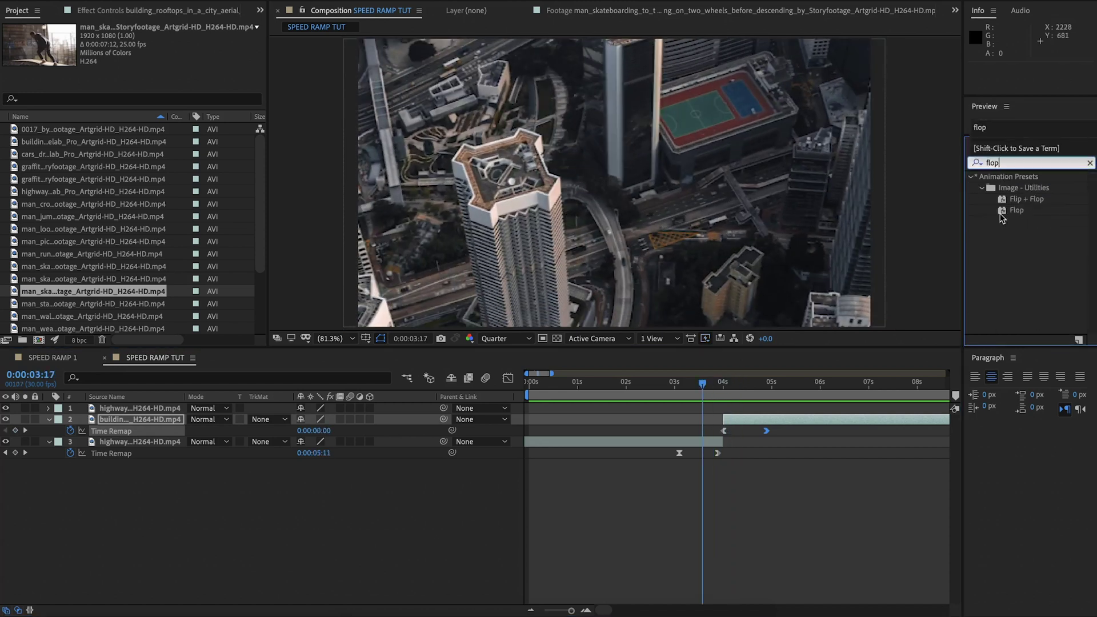
drag(1002, 211, 743, 419)
Preview the mirrored, ramped transition across the cut, stopping on the tower frame
drag(714, 383, 673, 386)
key(space)
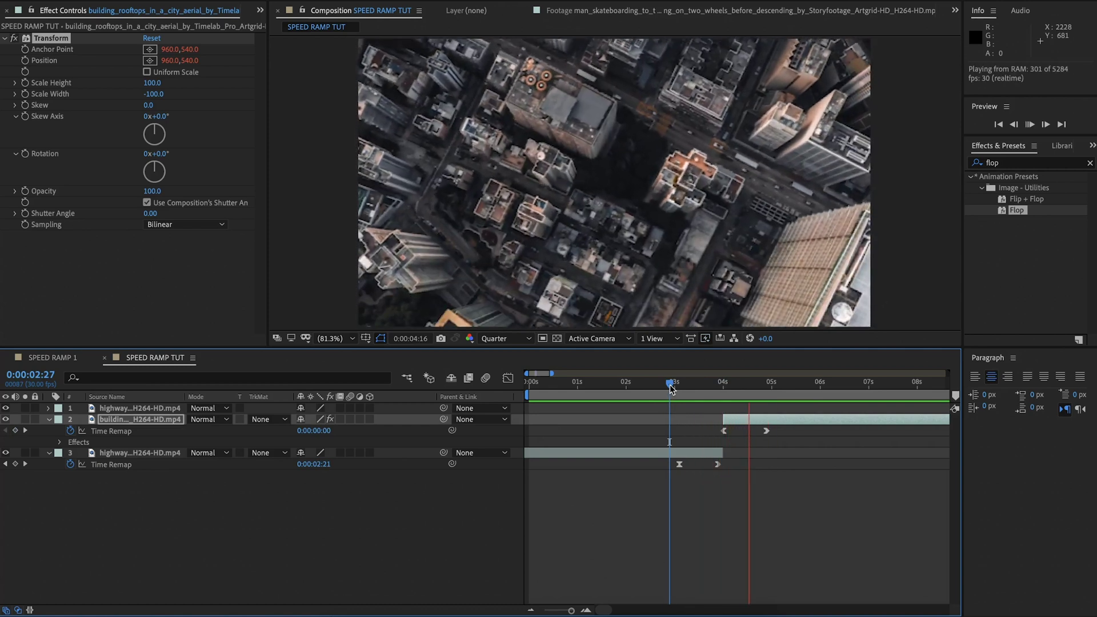
key(space)
drag(670, 387, 649, 385)
key(space)
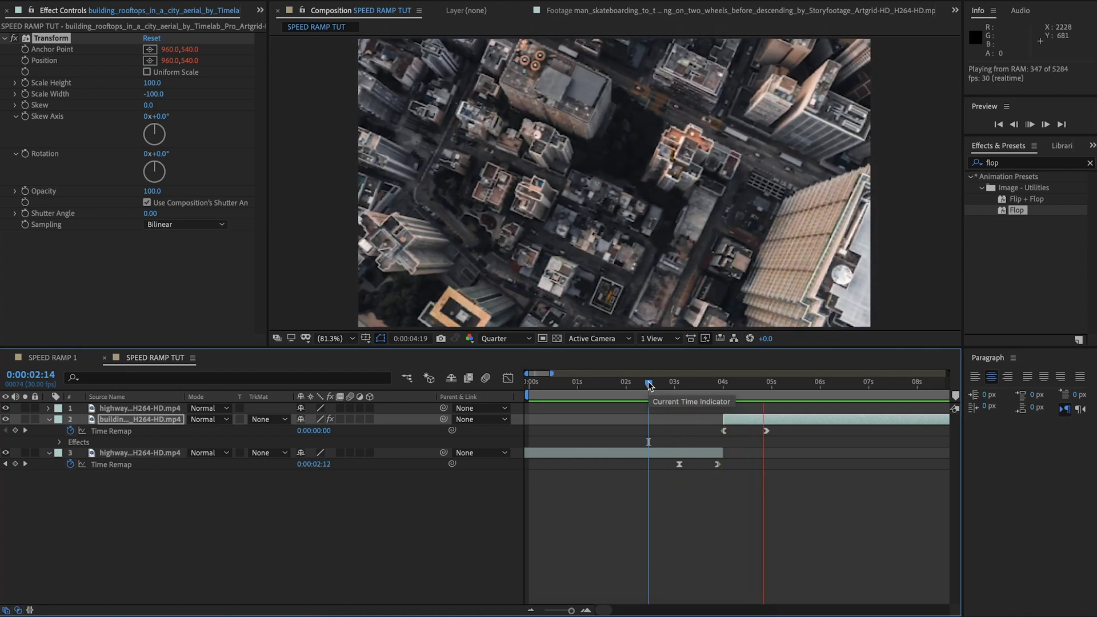
drag(687, 387, 663, 387)
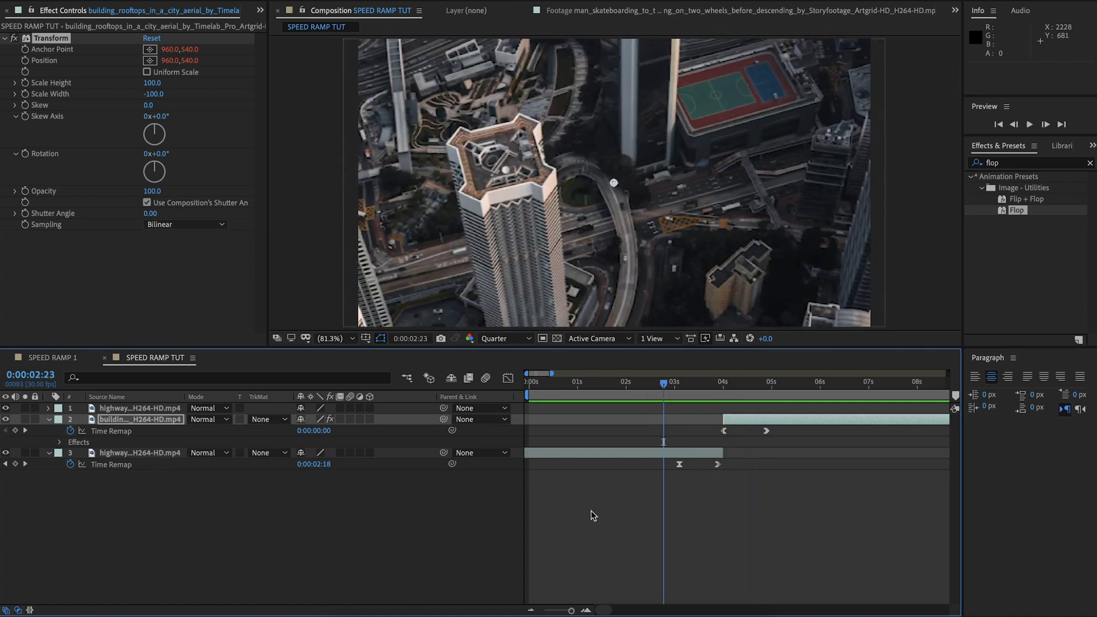
Add a new adjustment layer and move it above all clips
right_click(429, 517)
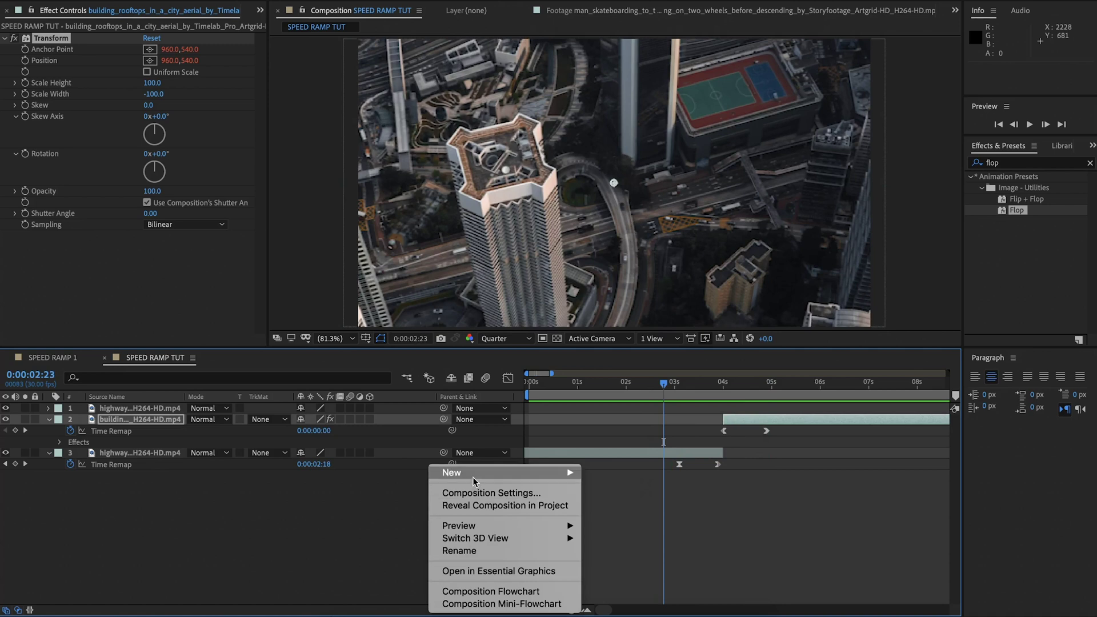
mouse_move(472, 475)
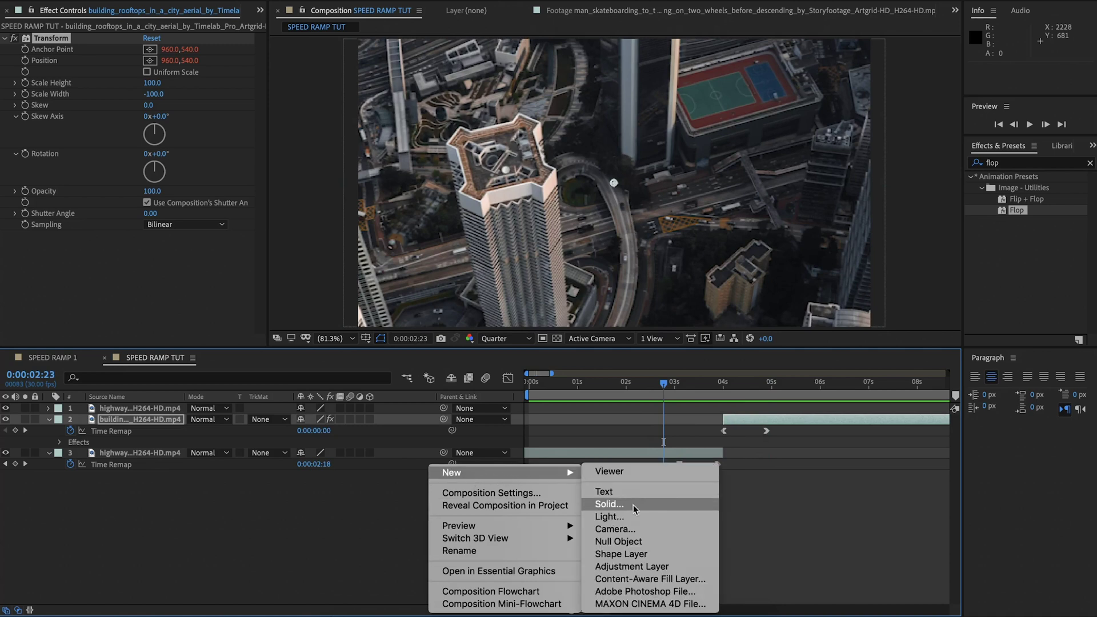
click(626, 567)
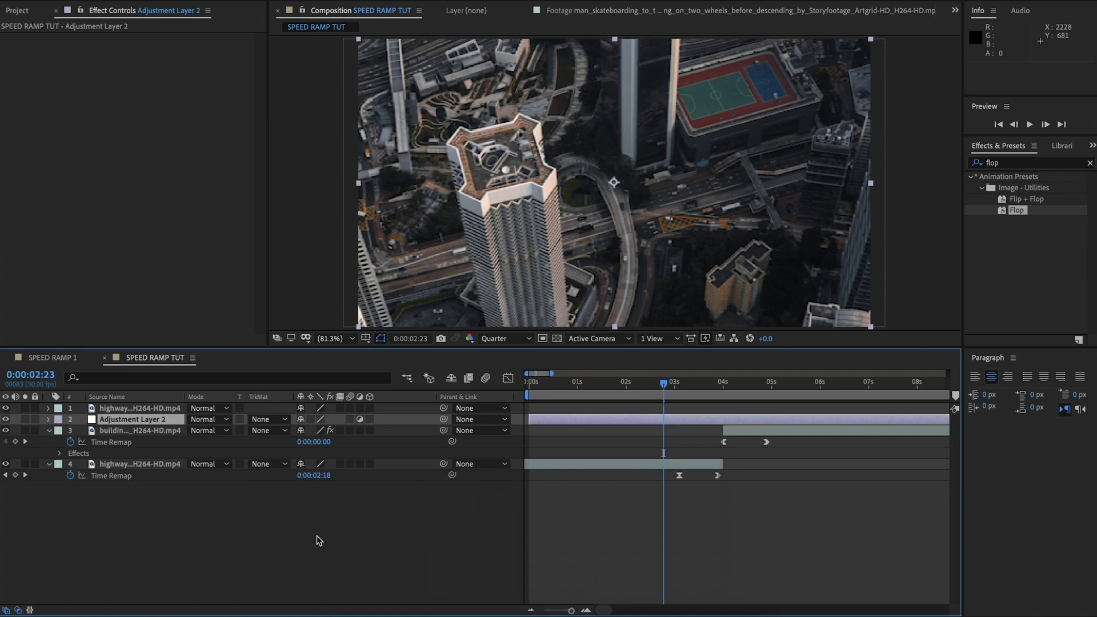
drag(143, 423, 142, 409)
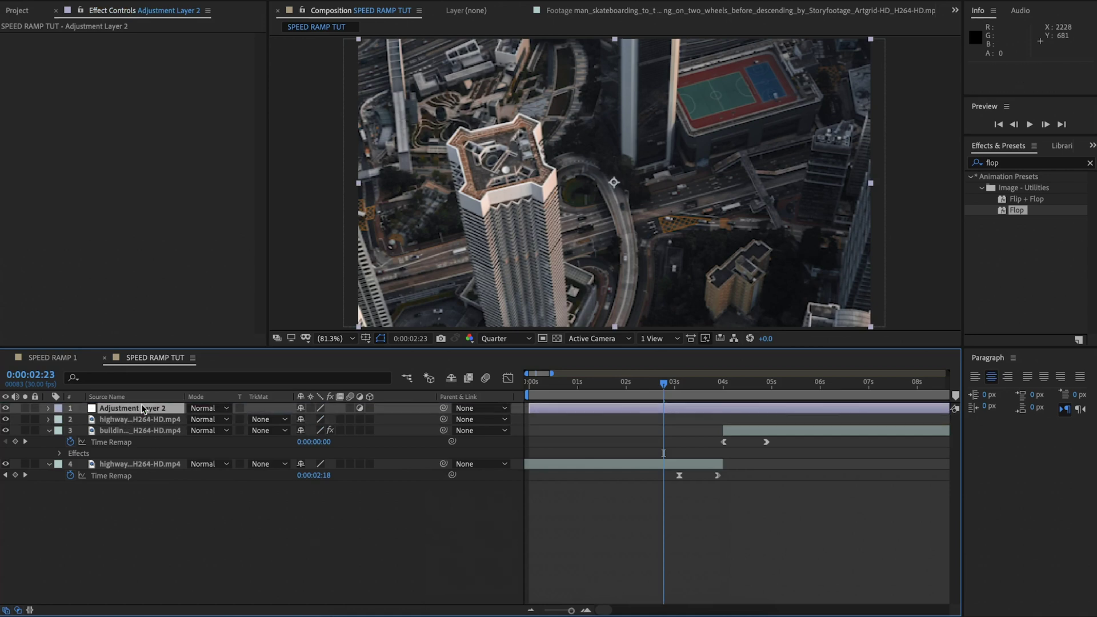
Apply CC Force Motion Blur to the adjustment layer
click(1047, 161)
key(BackSpace)
key(BackSpace)
key(BackSpace)
key(BackSpace)
text(cc force)
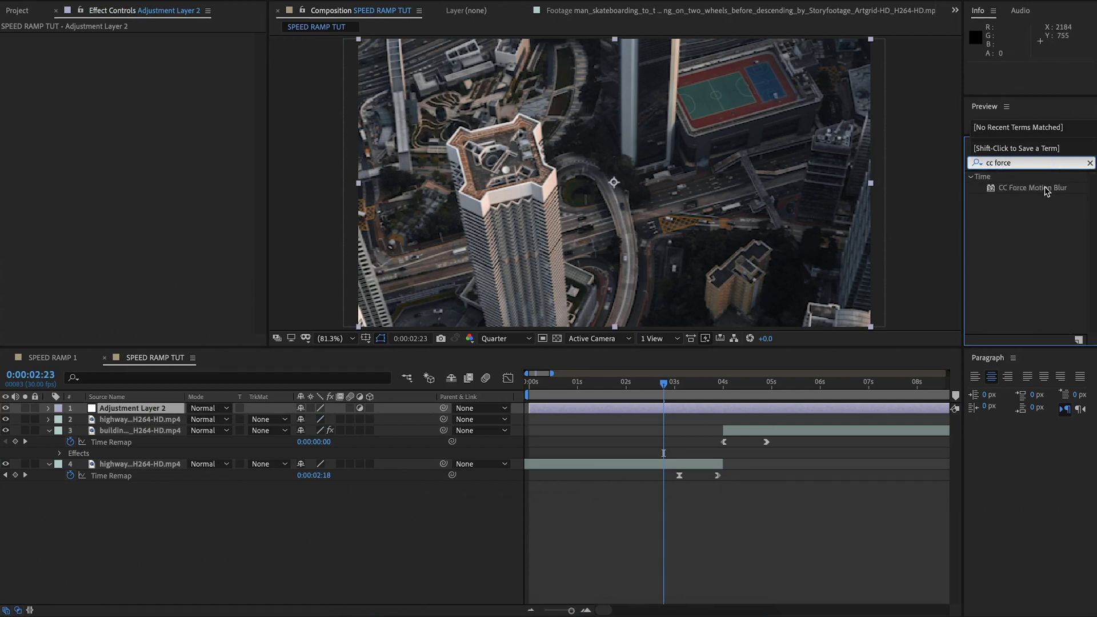
drag(1045, 189, 686, 409)
Toggle the motion blur off and on around 3:24 to compare, then move to 3:28
click(713, 382)
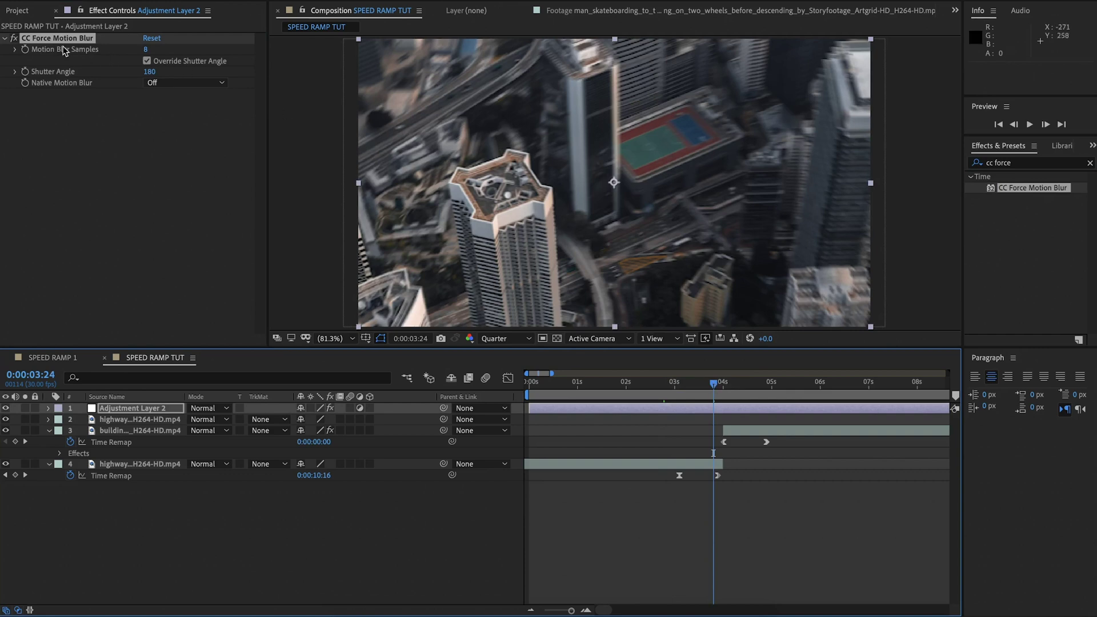
click(12, 39)
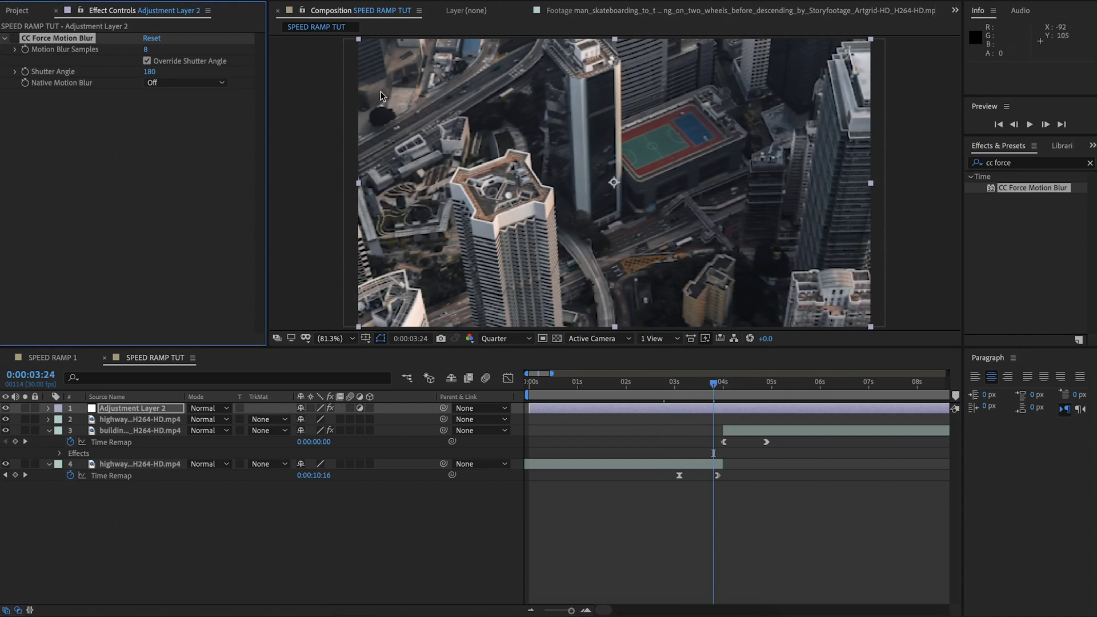
click(14, 39)
click(13, 39)
click(13, 39)
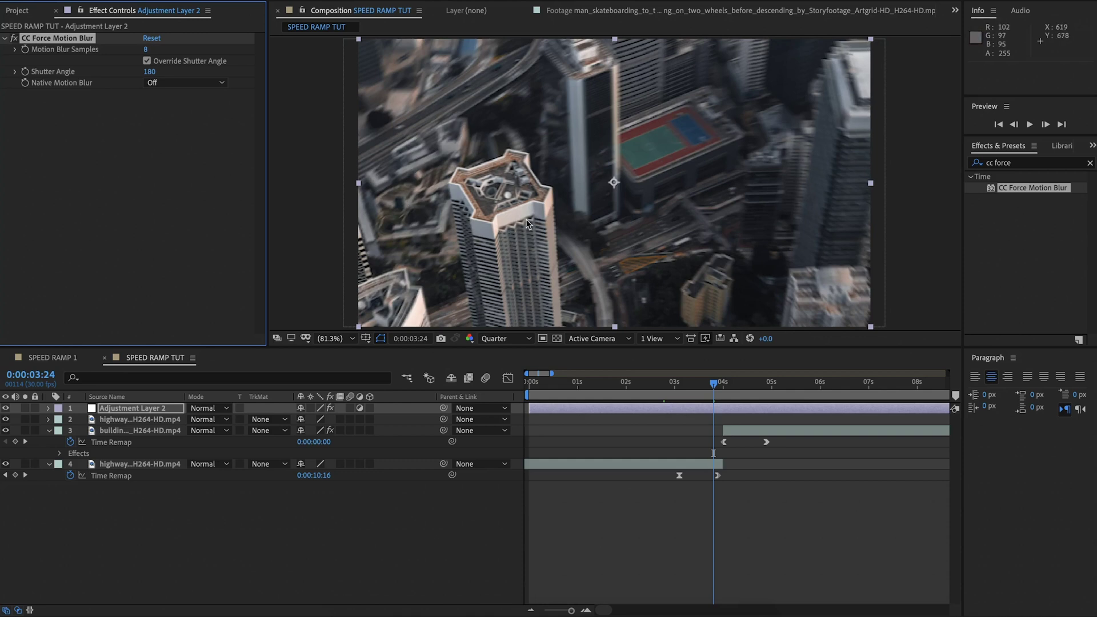
click(720, 385)
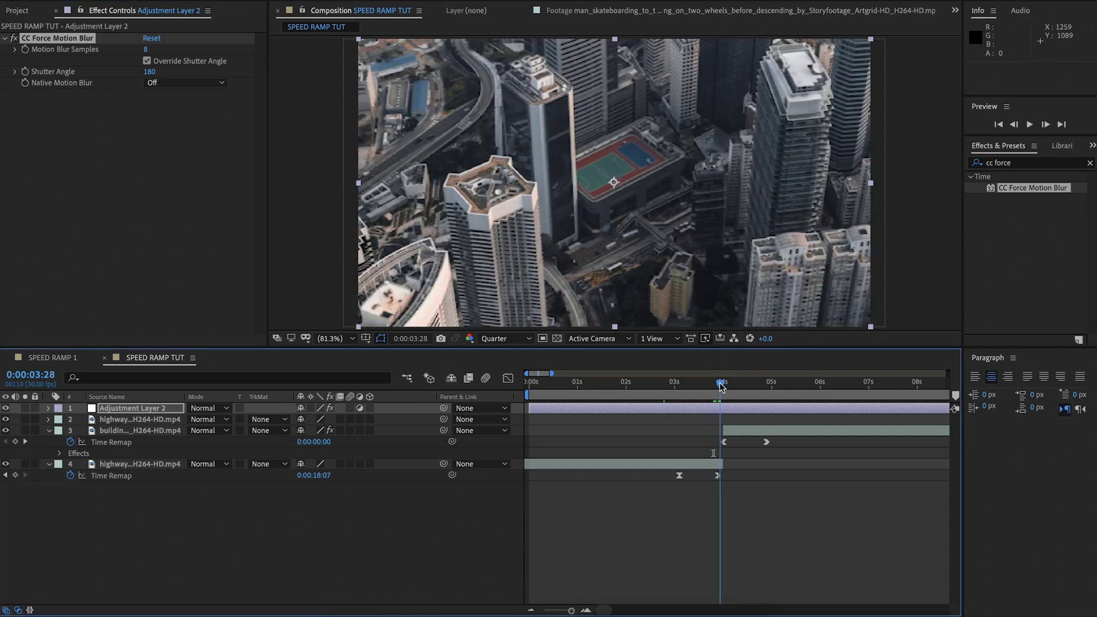
drag(730, 386, 639, 395)
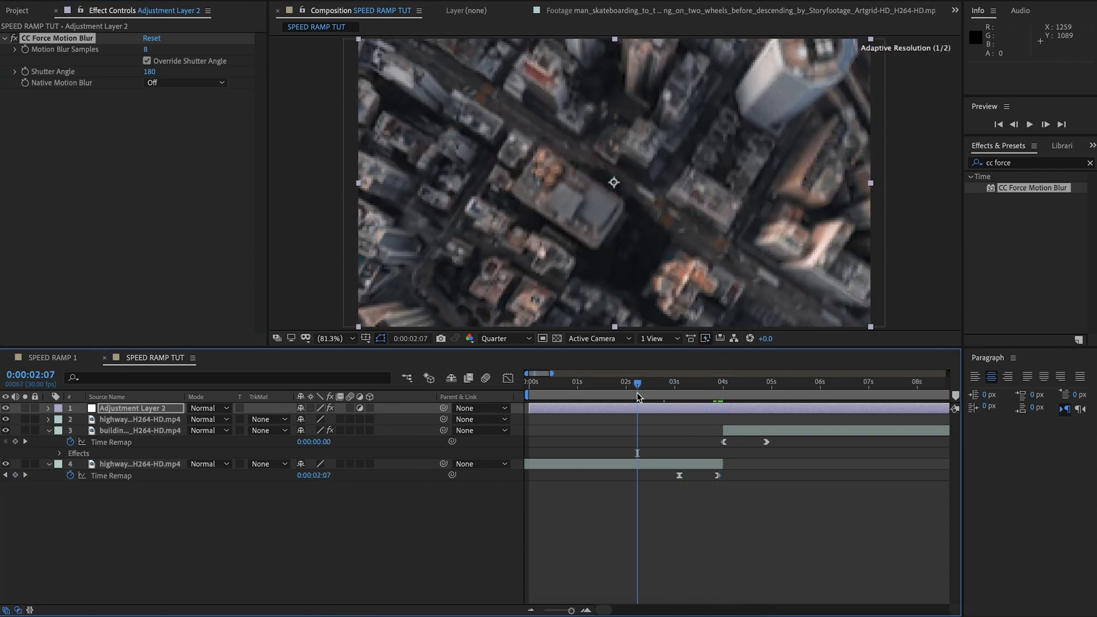
click(624, 390)
key(space)
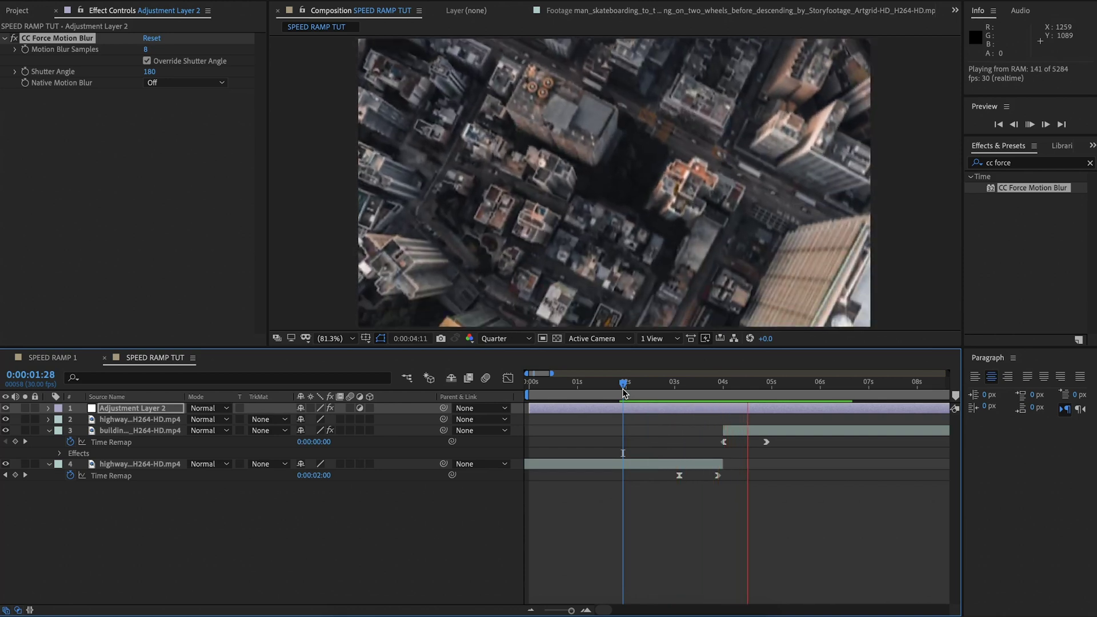
click(641, 388)
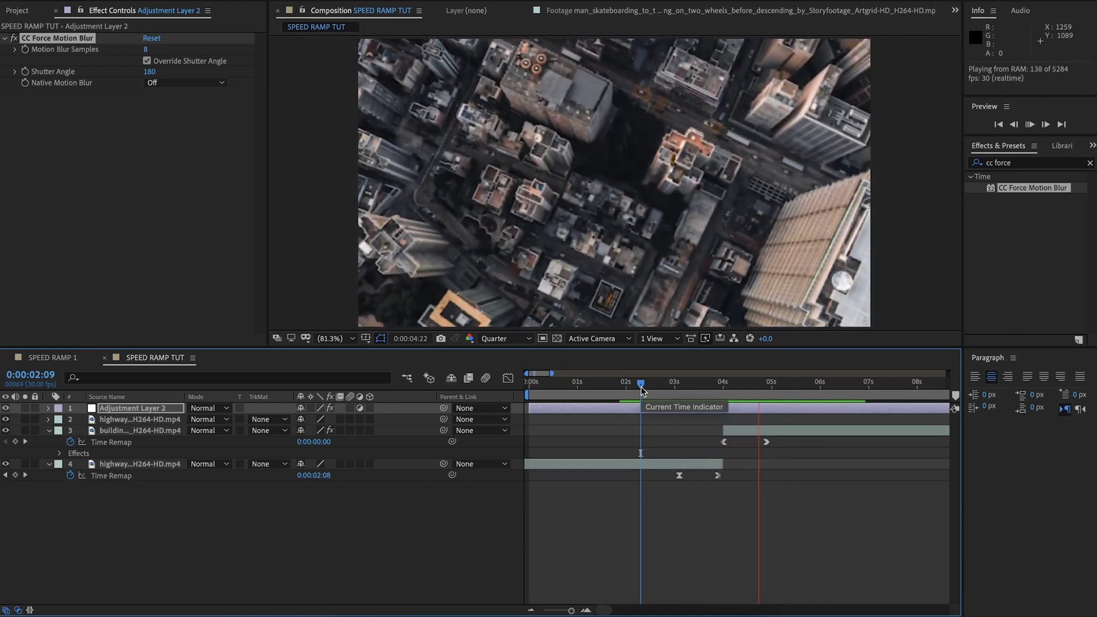
key(space)
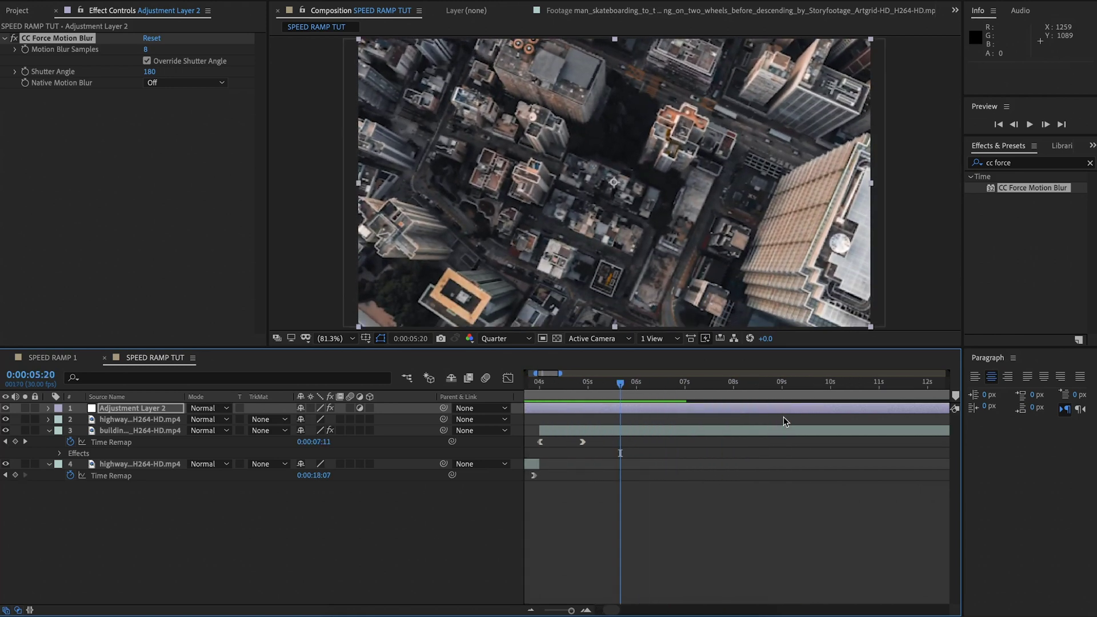
drag(626, 390, 678, 386)
key(space)
key(space)
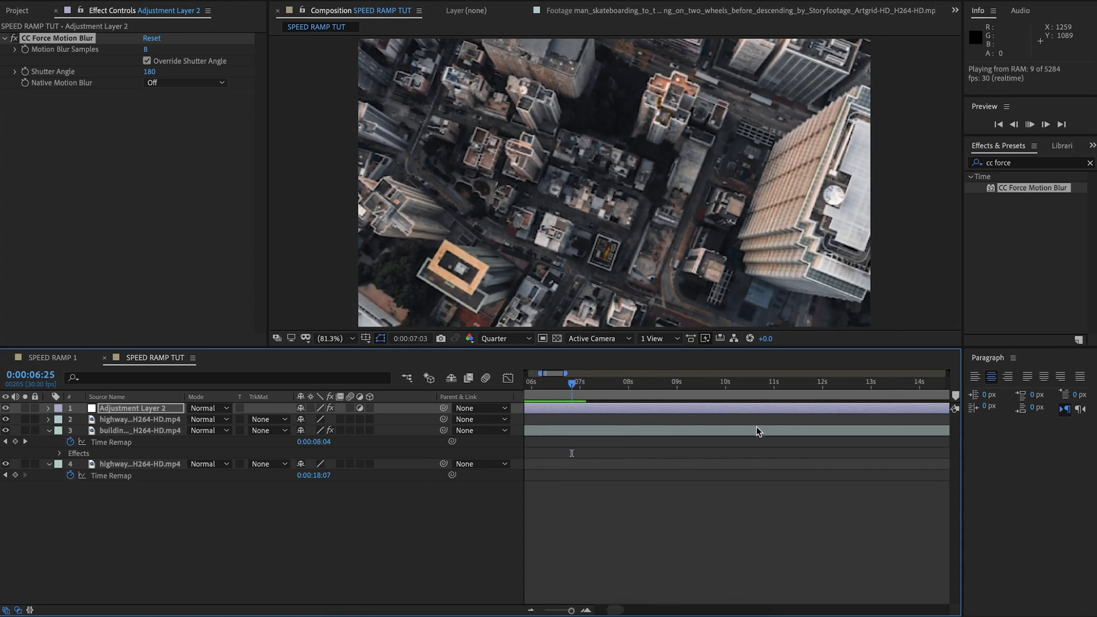
key(space)
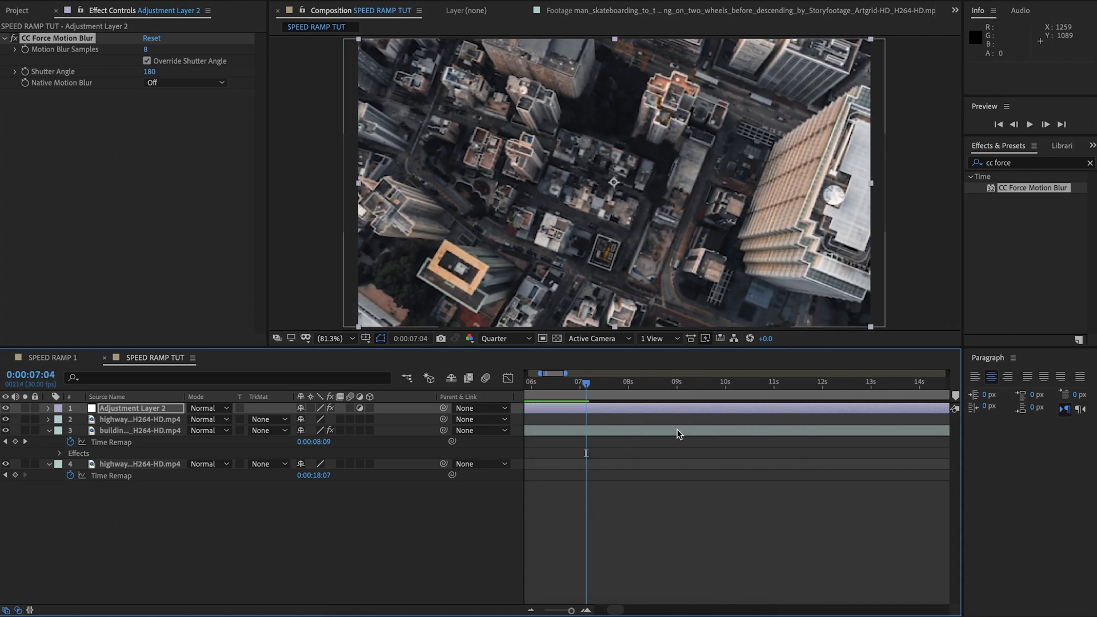
key(minus)
drag(585, 386, 593, 386)
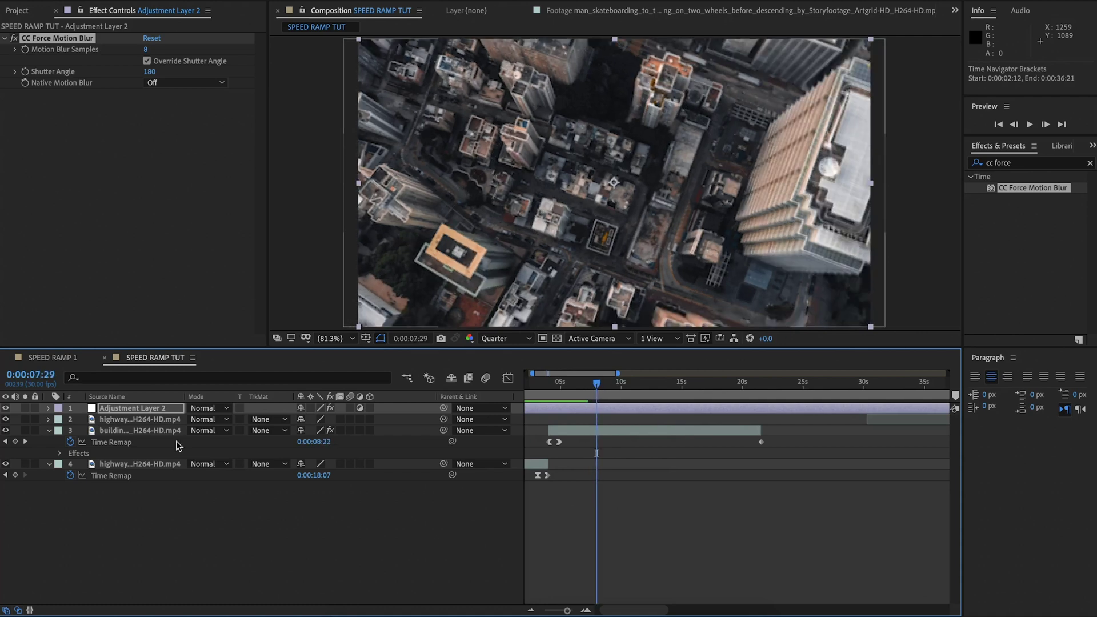
Key layer 3's Time Remap at about 8s and 13s, drag the later key toward 9s, and preview
click(16, 442)
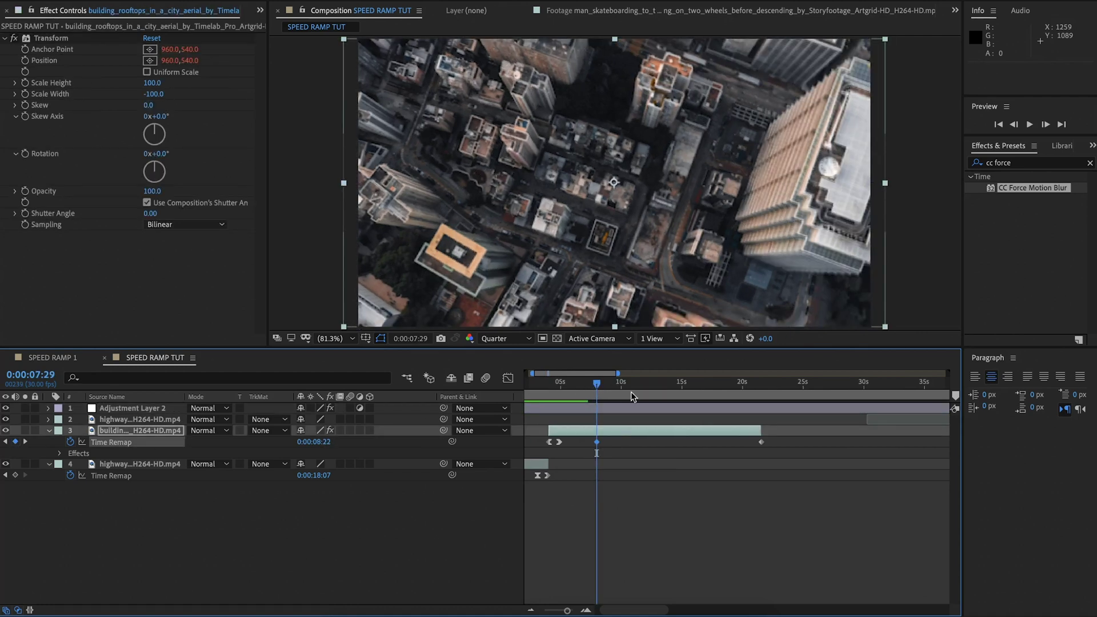
drag(599, 388, 666, 386)
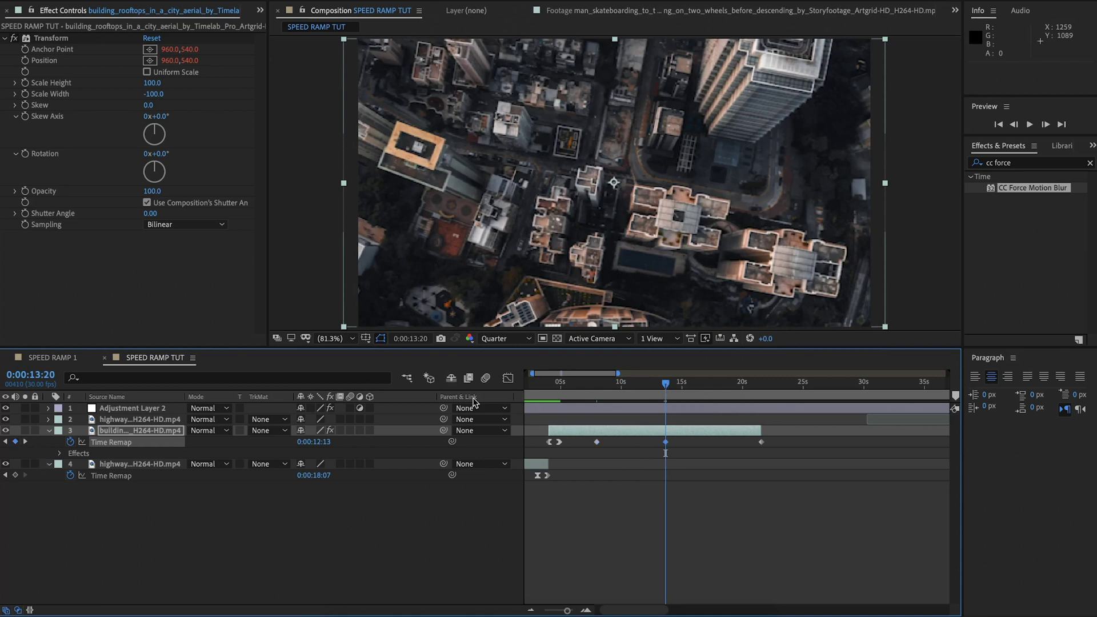
drag(629, 385, 653, 382)
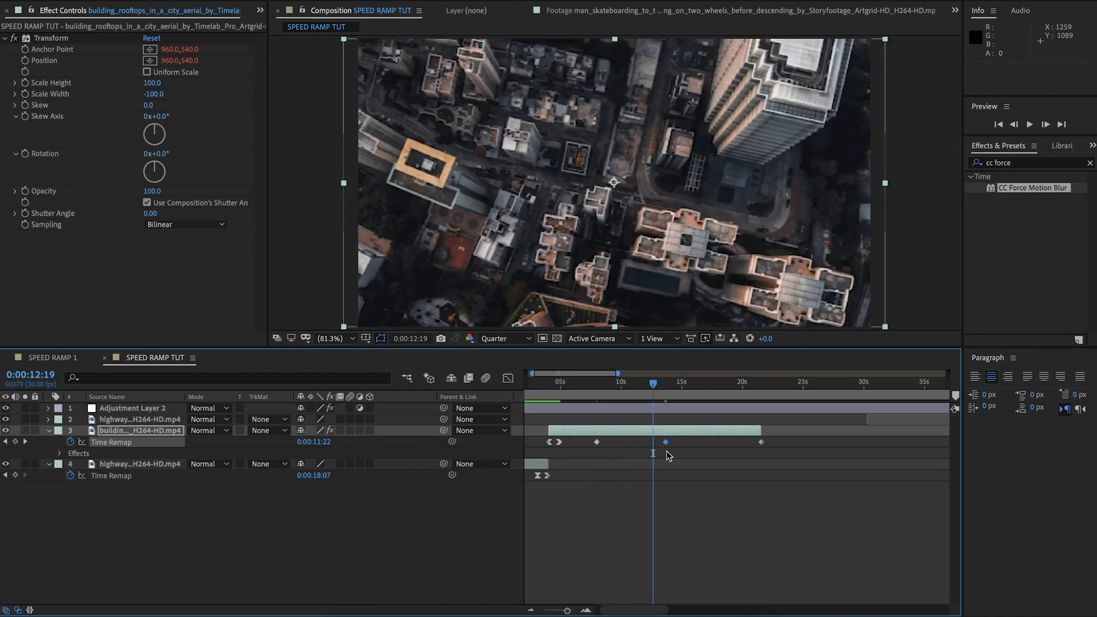
drag(666, 442, 612, 443)
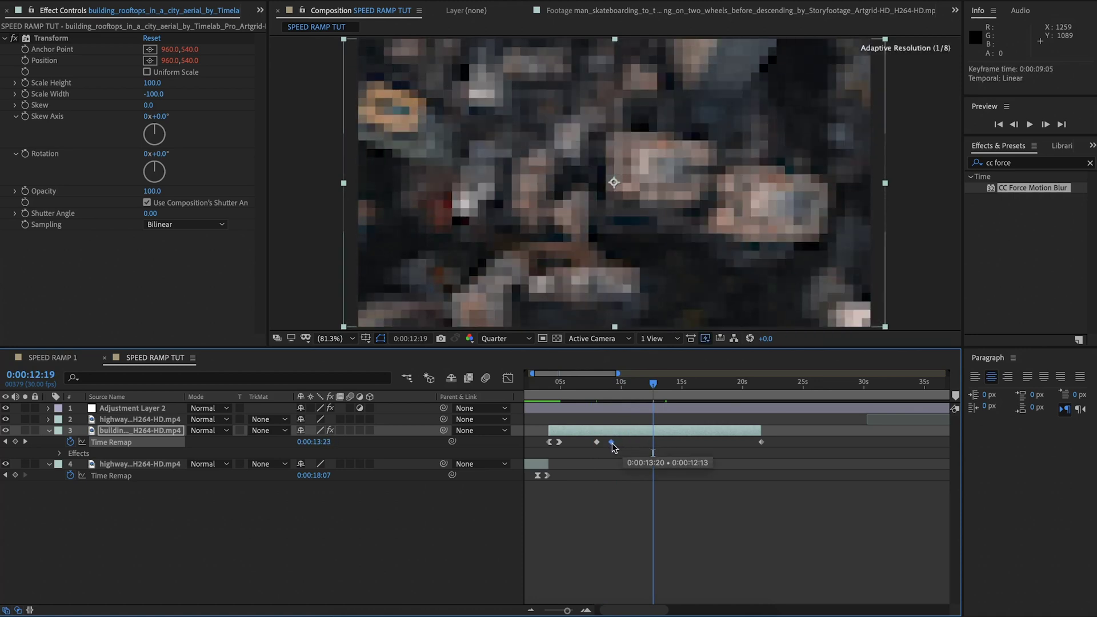
key(space)
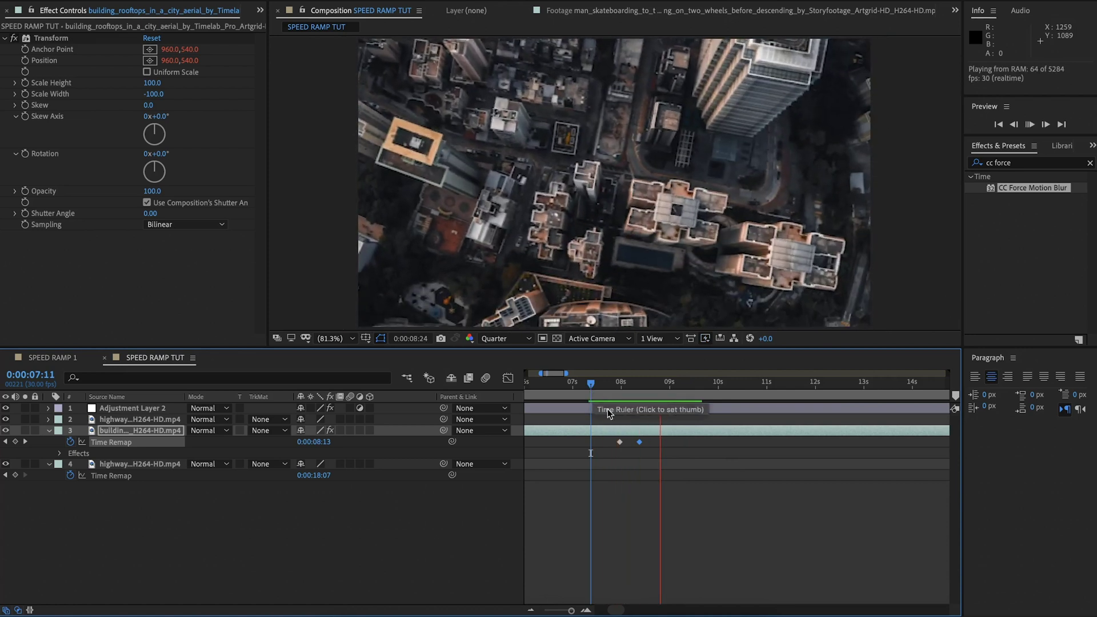
key(space)
Apply Easy Ease Out to the first Time Remap keyframe and Easy Ease In to the later one
right_click(620, 442)
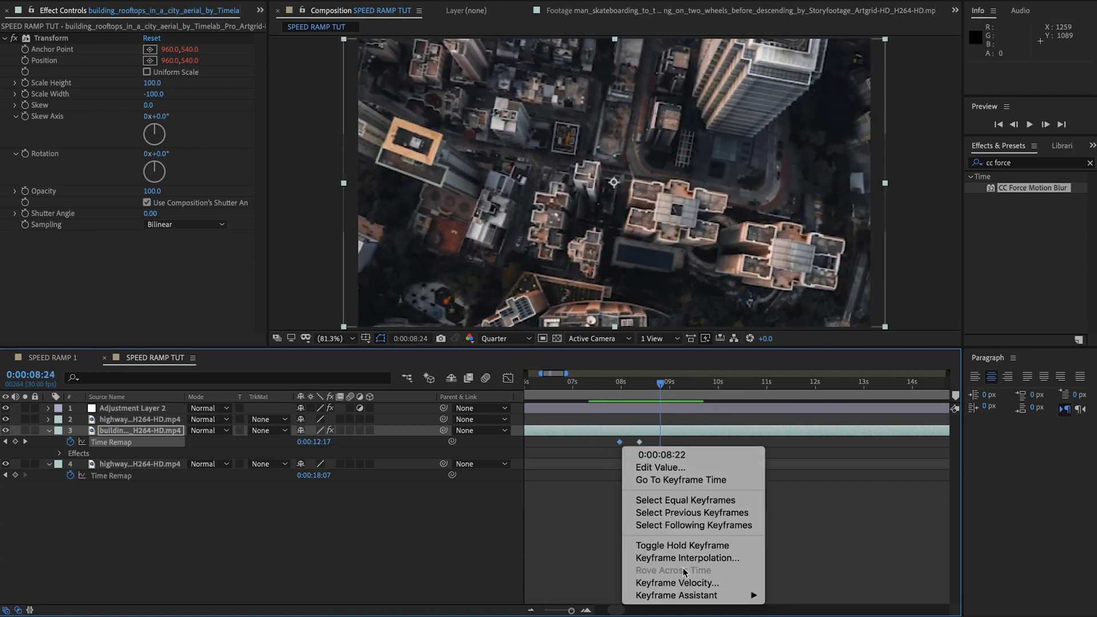
mouse_move(693, 595)
click(811, 554)
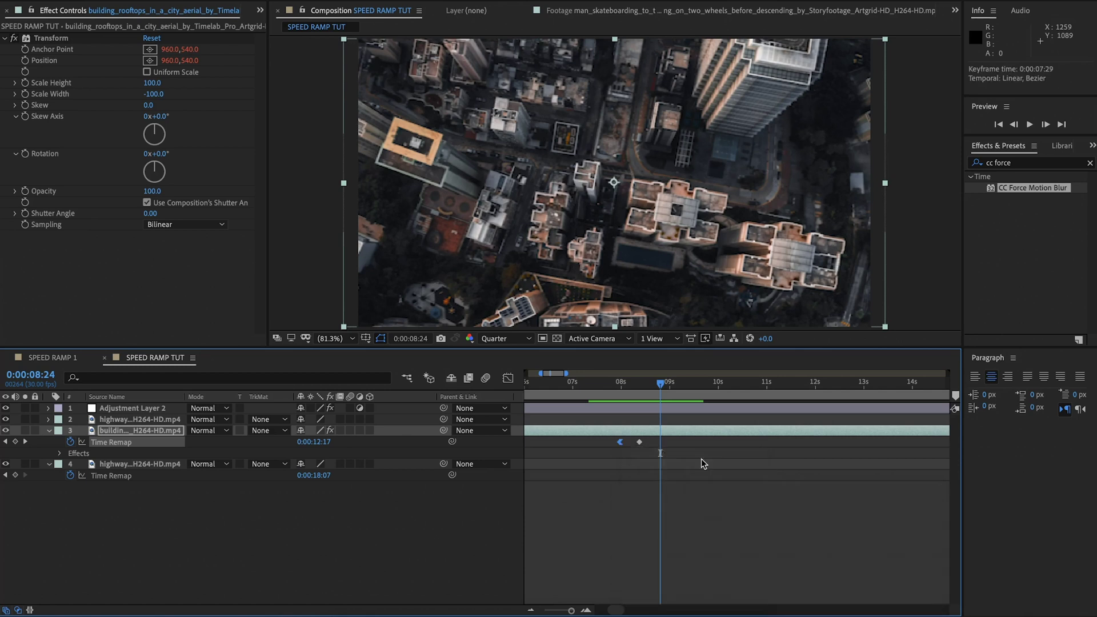
right_click(640, 443)
mouse_move(738, 595)
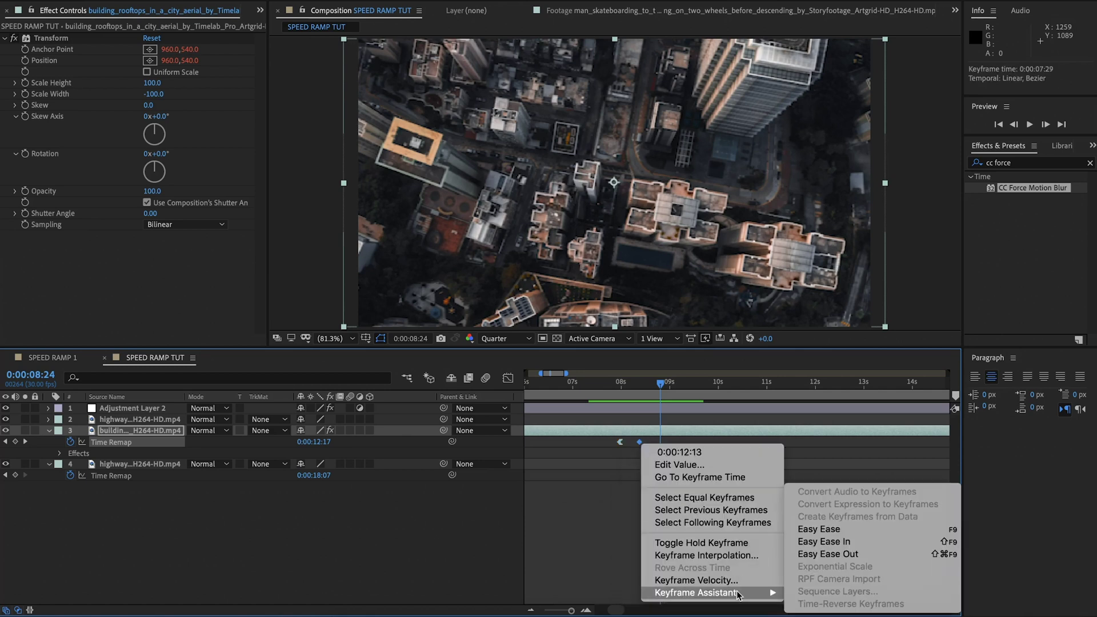
click(824, 541)
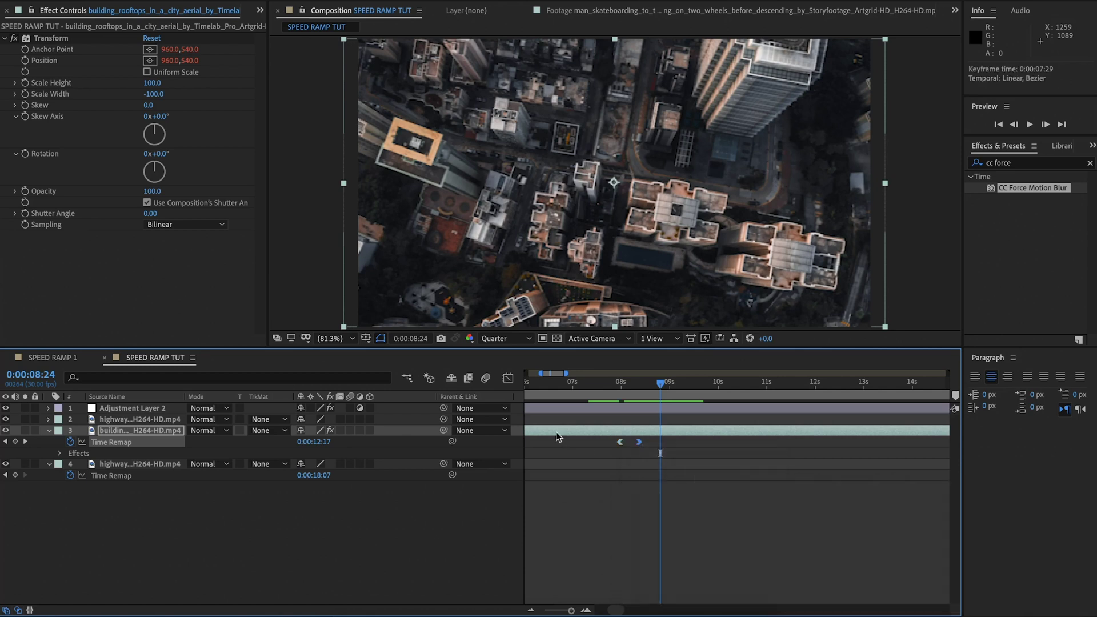
Show the Time Remap value graph and zoom in on the second ramp around 07:26–08:03
click(506, 378)
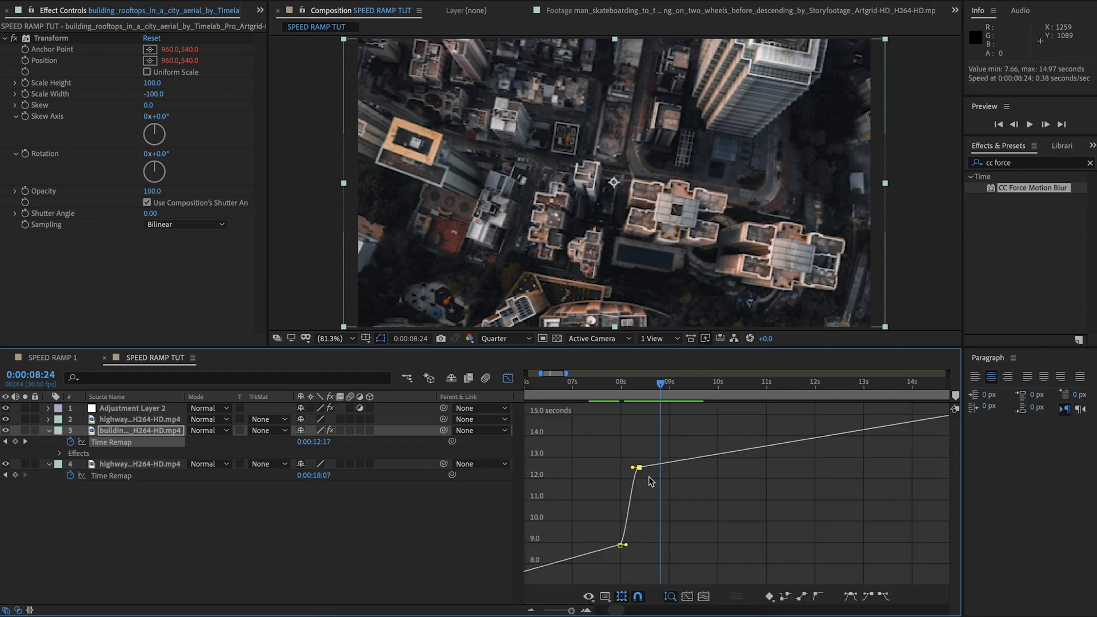
click(625, 383)
scroll(670, 411, up, 4)
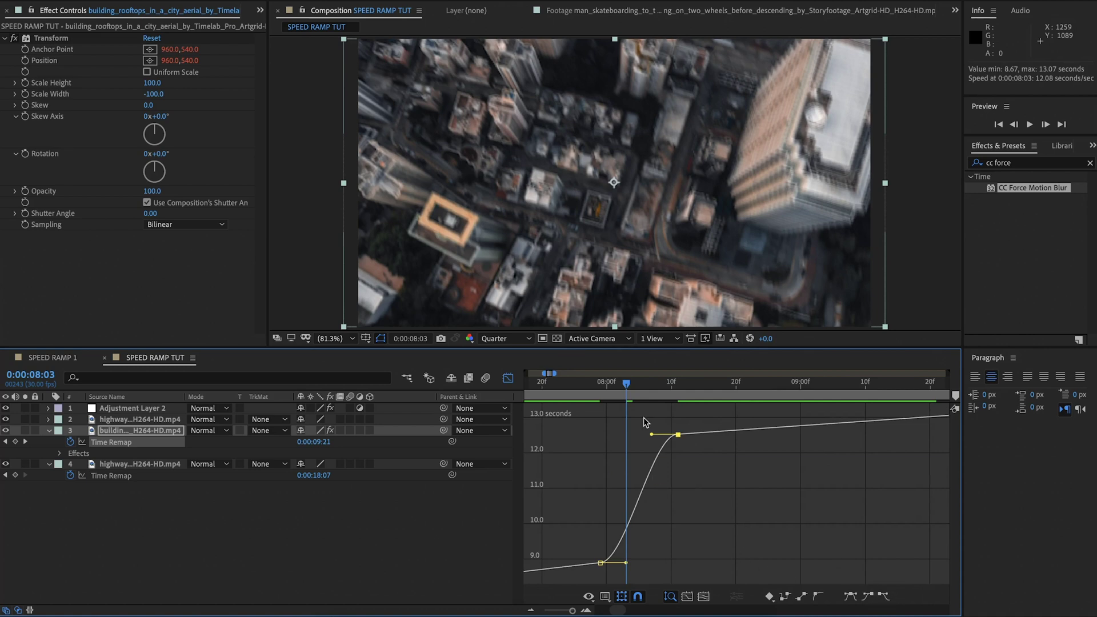
click(607, 597)
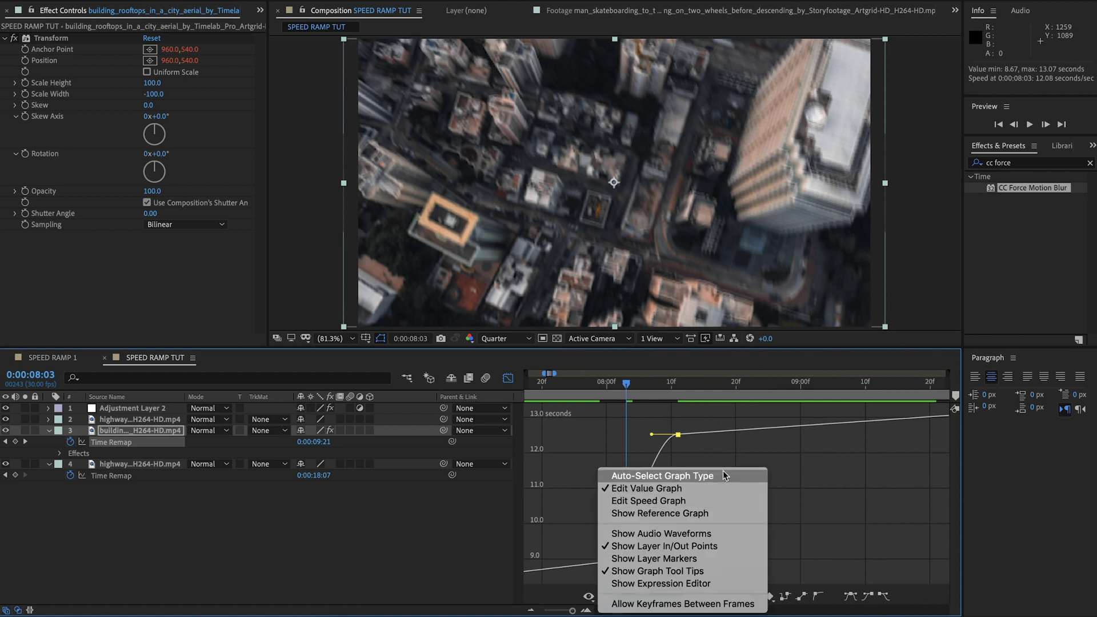
click(793, 477)
drag(627, 384, 582, 404)
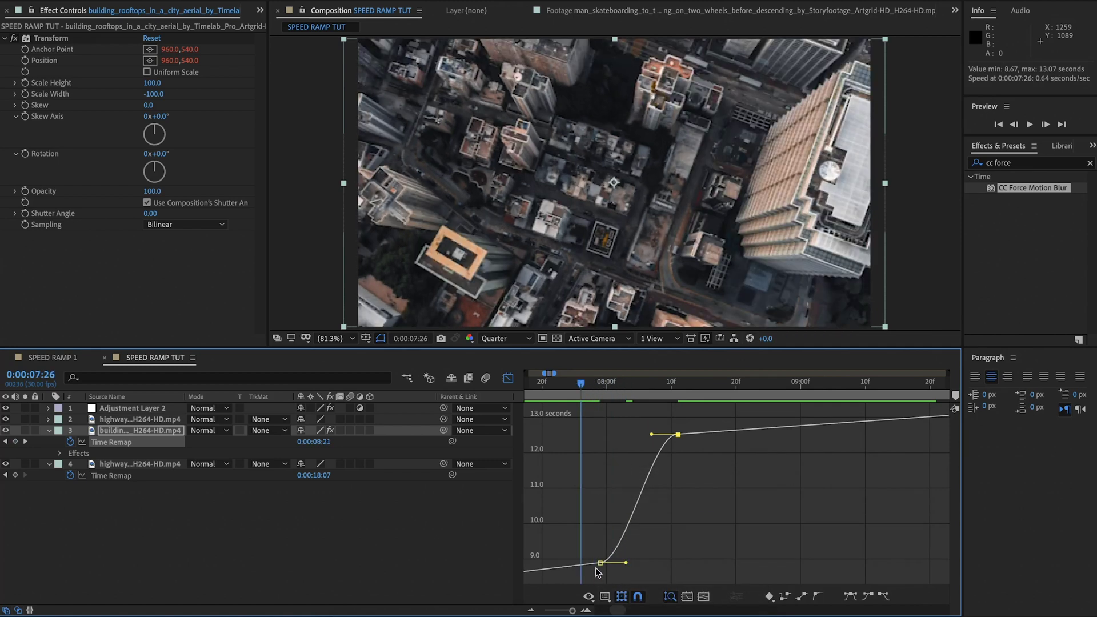
scroll(596, 571, up, 2)
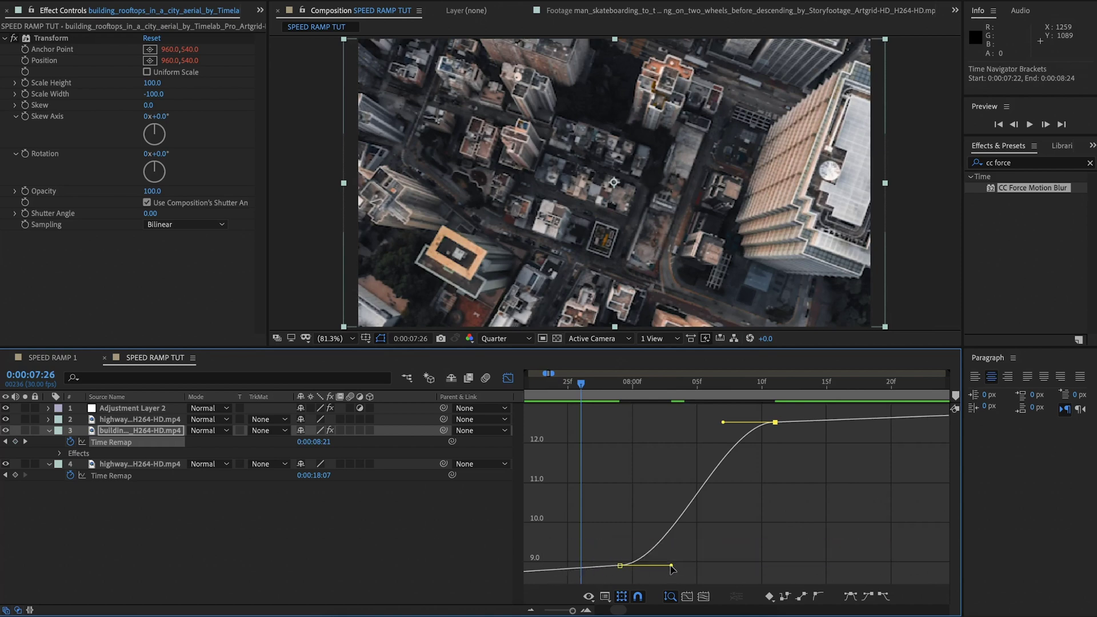
Stretch the lower keyframe's Bezier handle for a more gradual ramp, previewing from about 07:24
drag(678, 564, 754, 547)
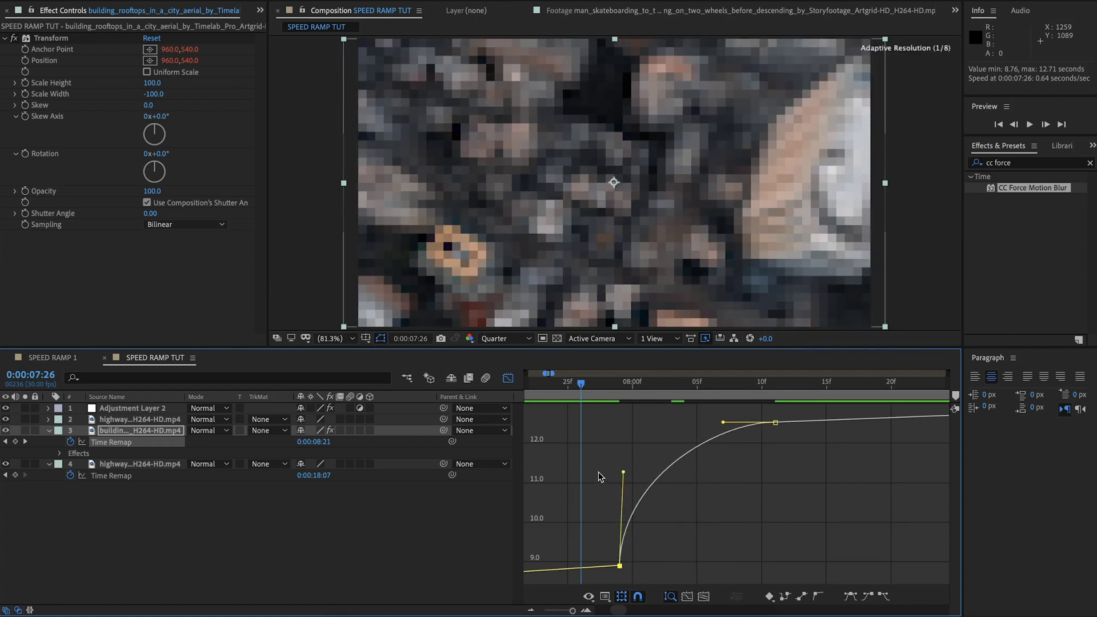
drag(582, 386, 555, 383)
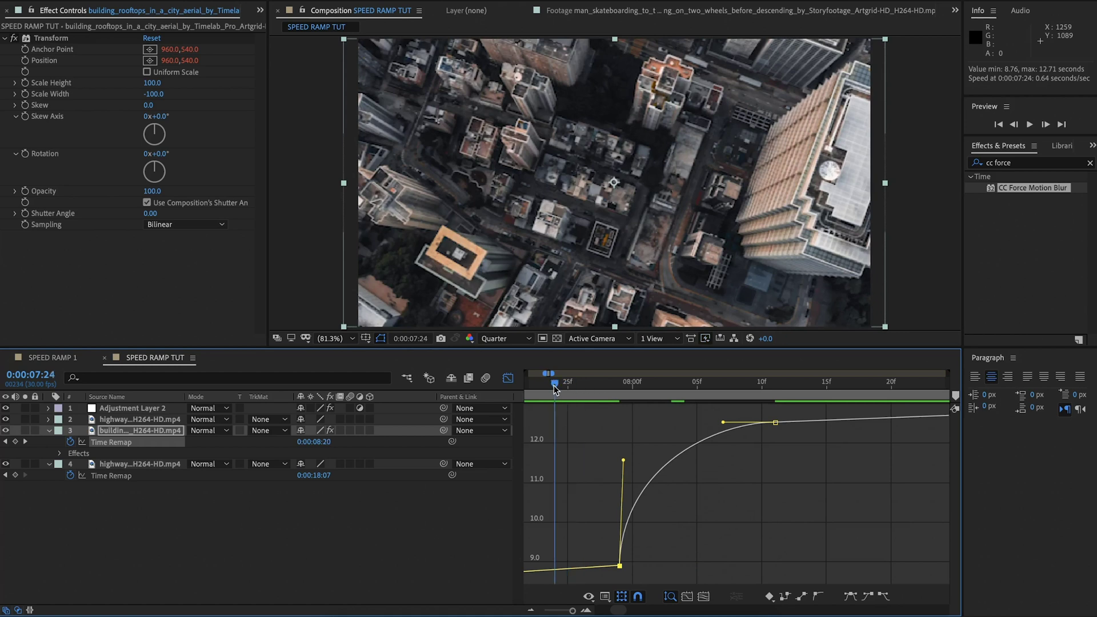
key(space)
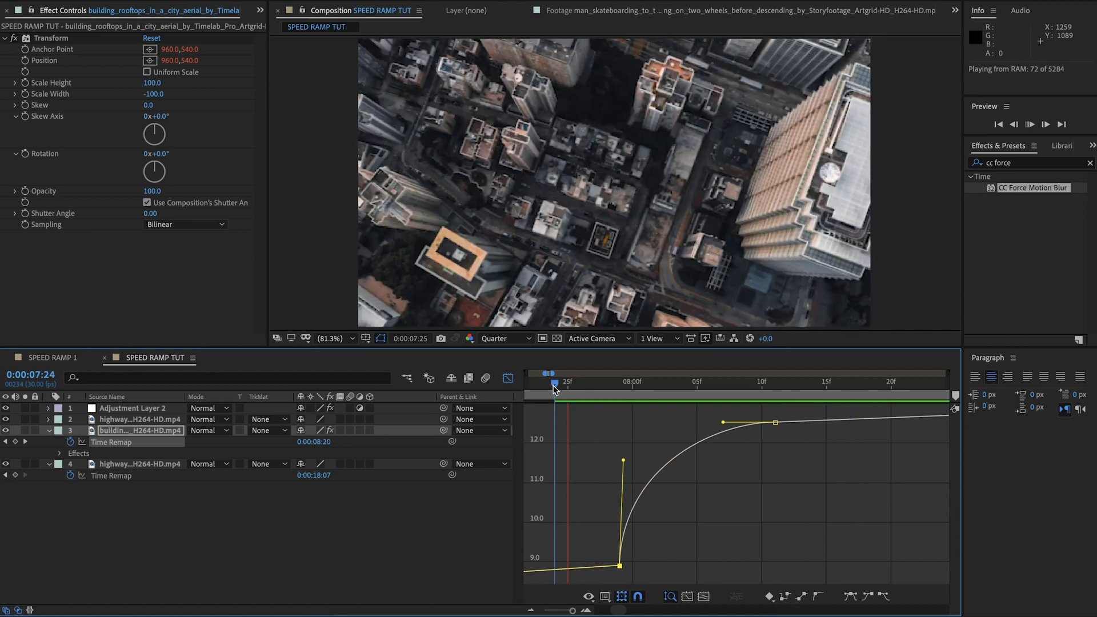
key(space)
key(Page_Down)
drag(624, 462, 715, 513)
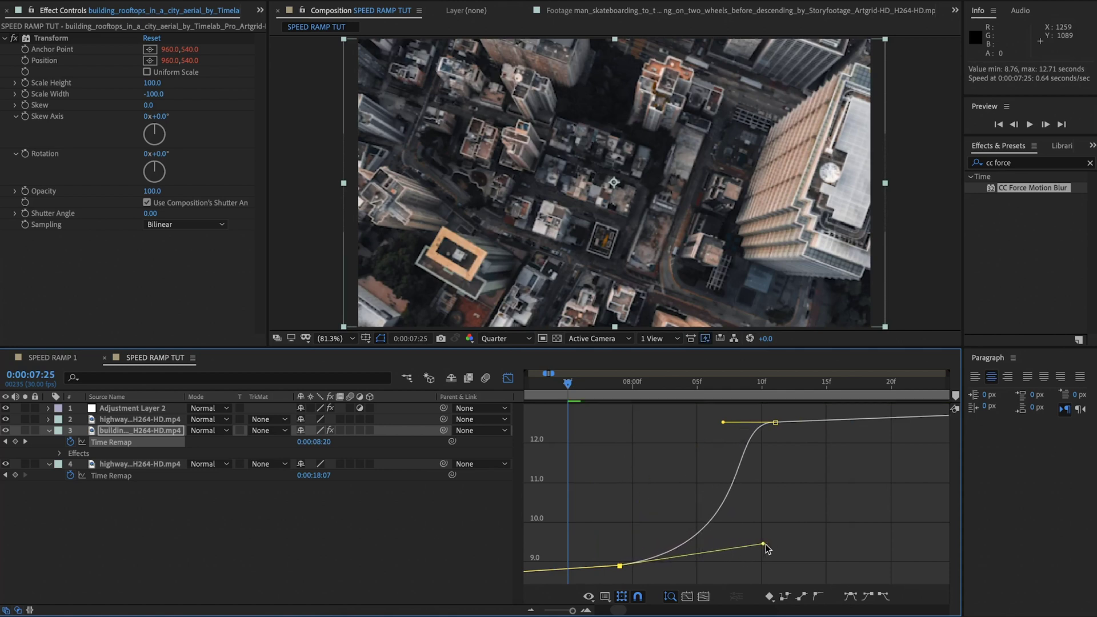
click(544, 383)
key(space)
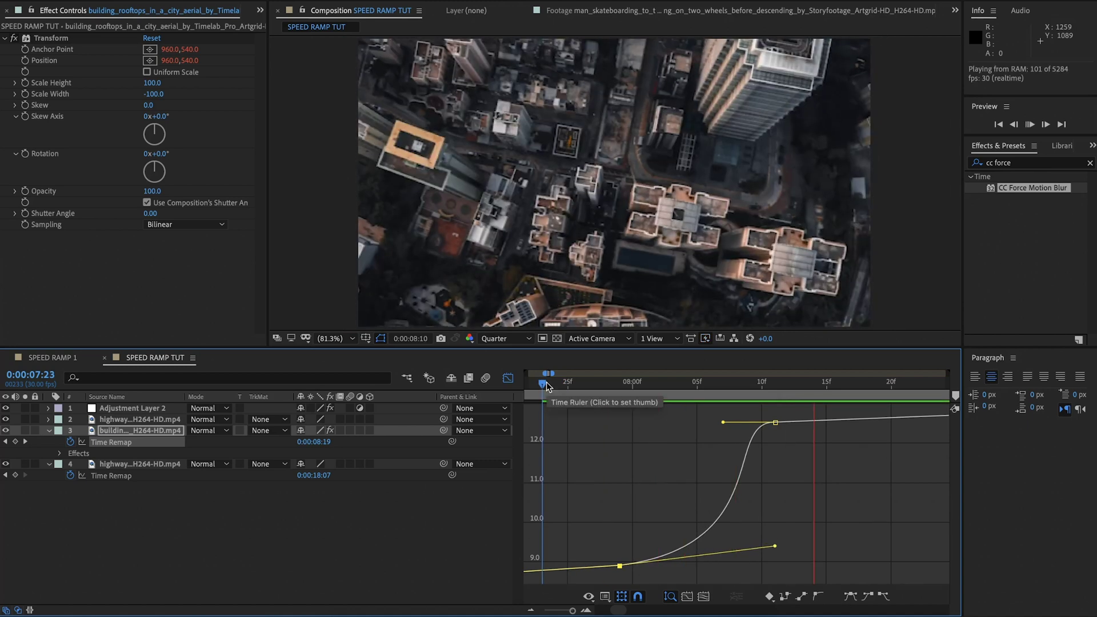
key(space)
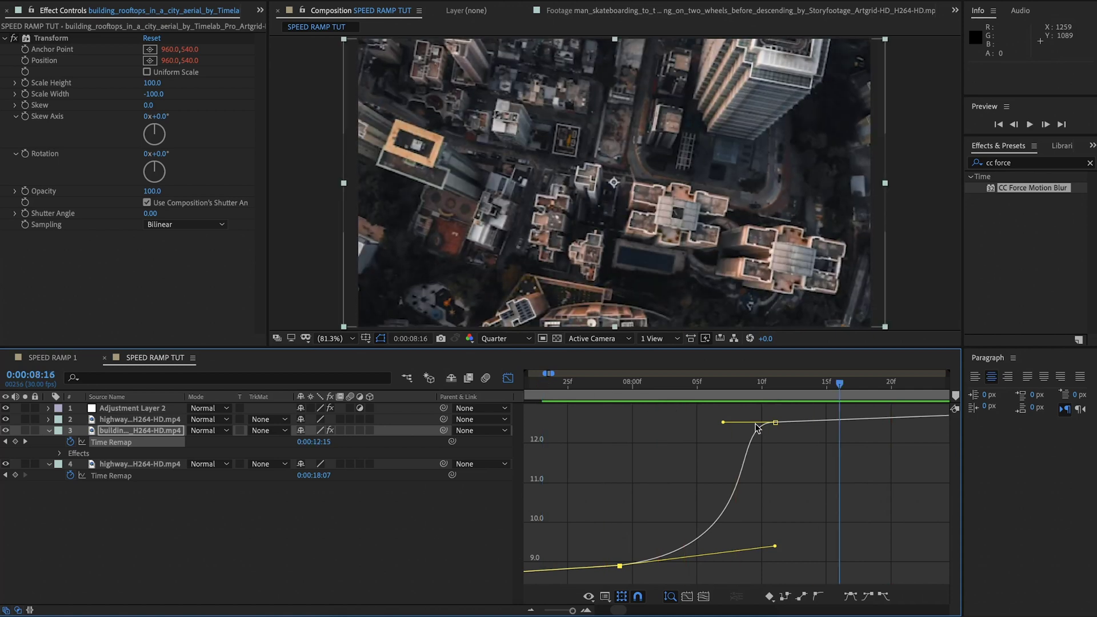
click(581, 388)
key(space)
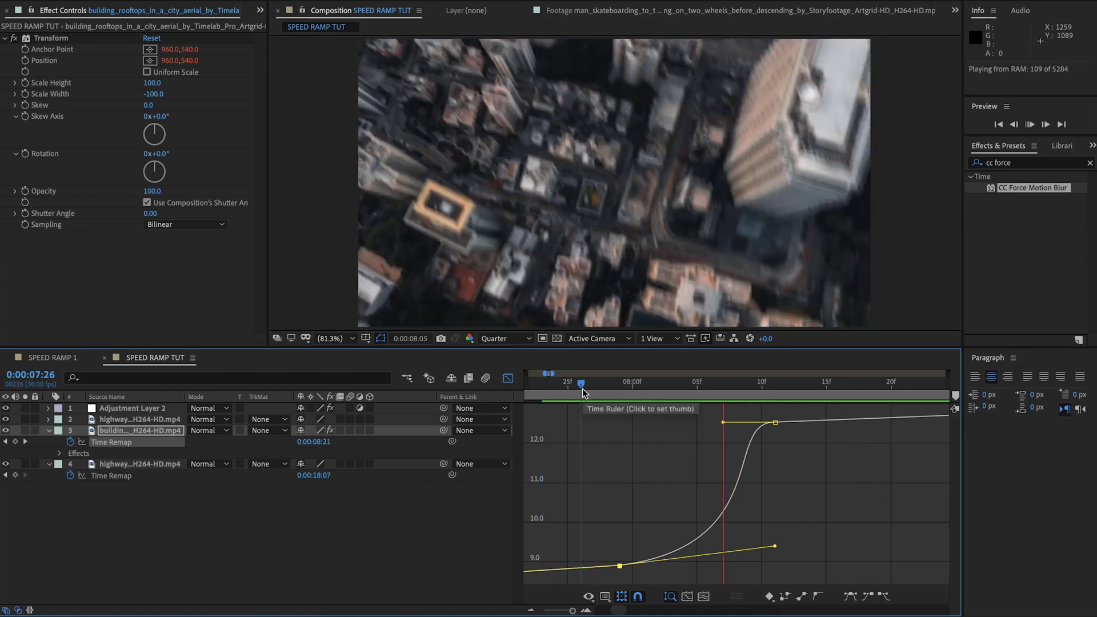
key(space)
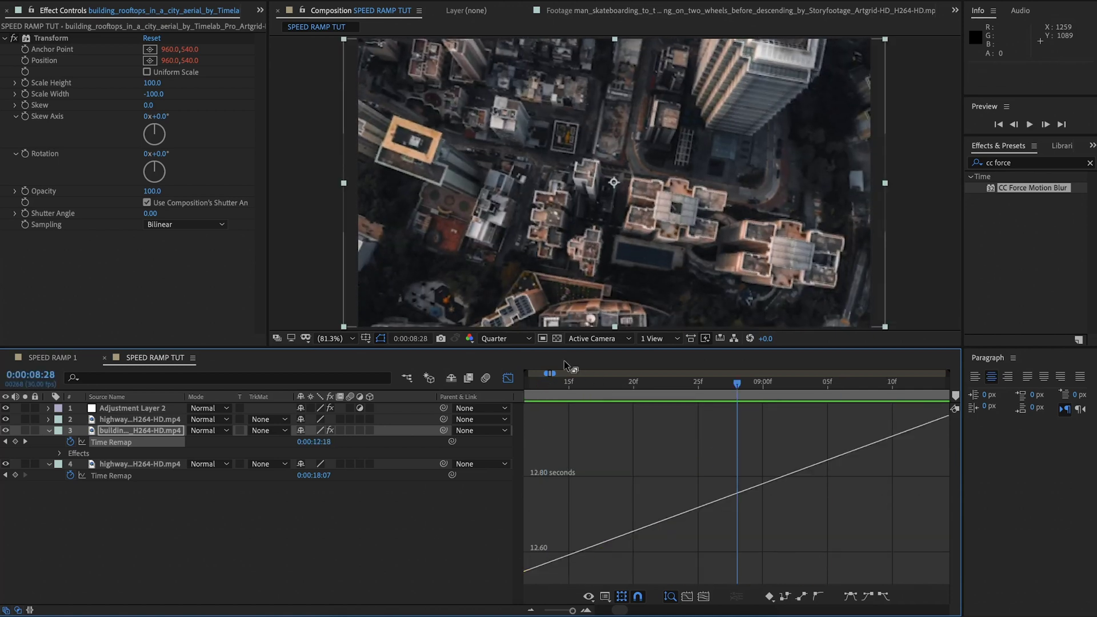
Lengthen the upper Time Remap keyframe's incoming handle and preview from 07:29
click(829, 423)
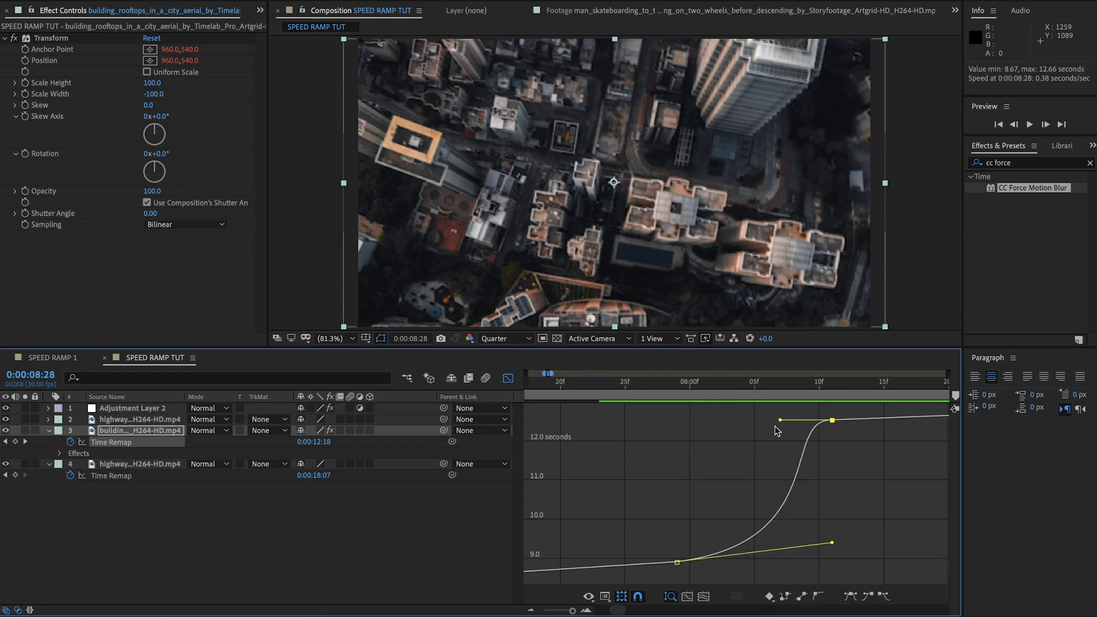
drag(770, 420, 737, 422)
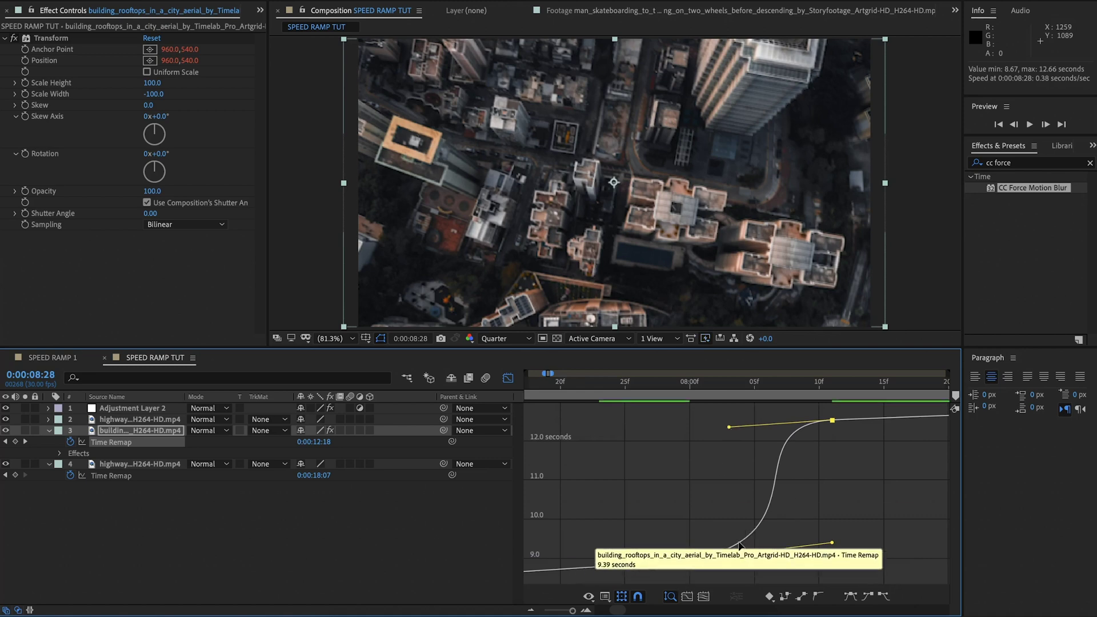
click(671, 392)
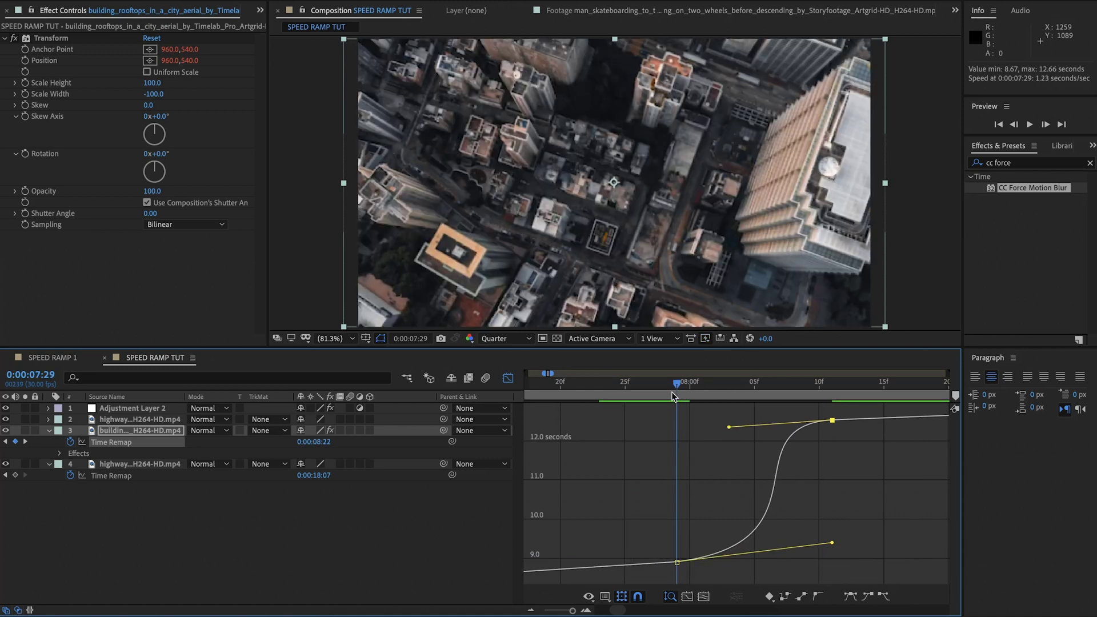
key(space)
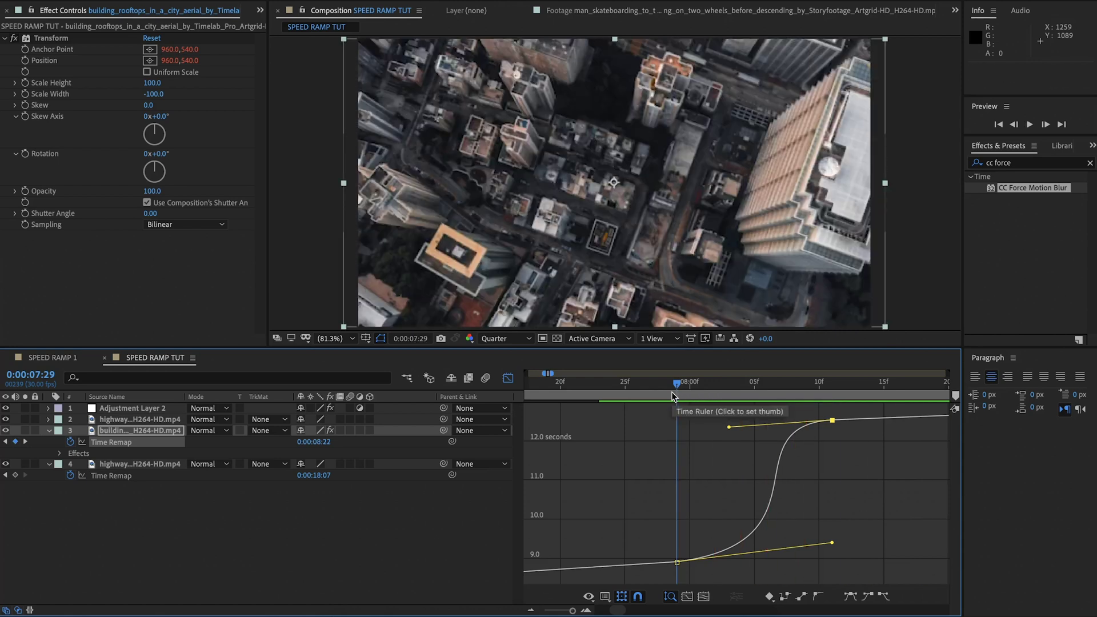
key(space)
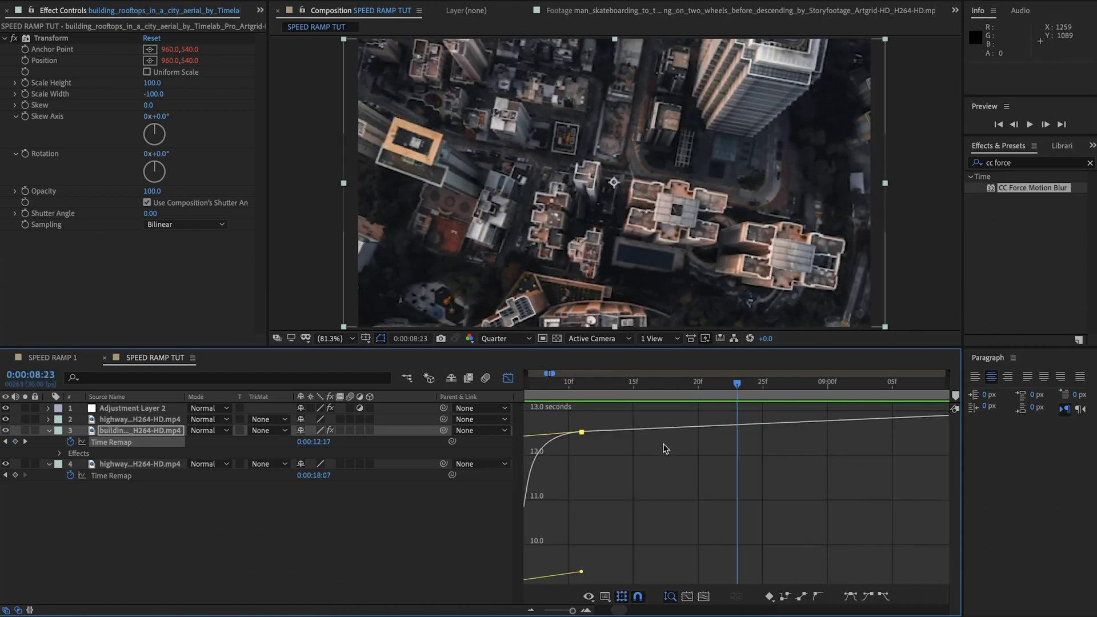
Fit the curve in view, move the upper keyframe to about 14f, soften the lower handle, and close the Graph Editor
right_click(663, 446)
click(643, 446)
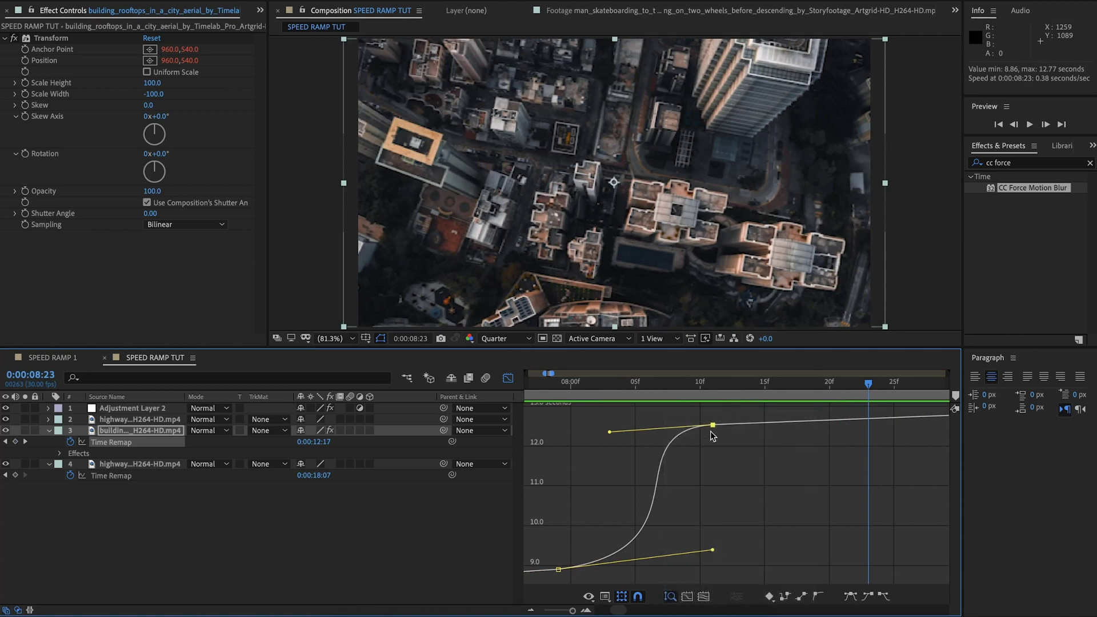
drag(712, 429, 819, 430)
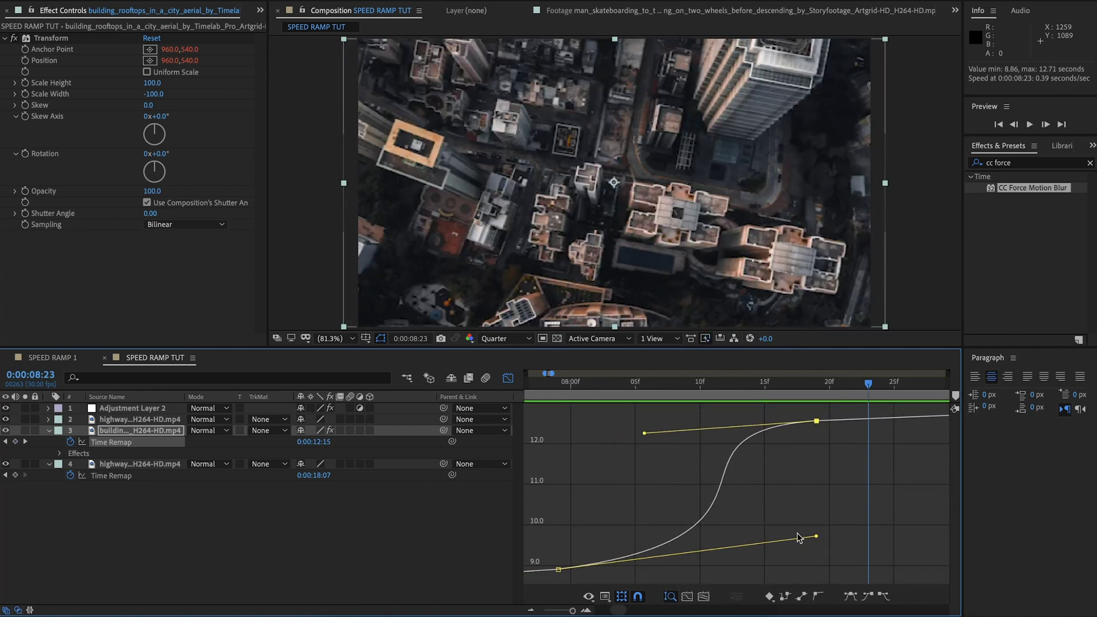
drag(817, 538, 725, 549)
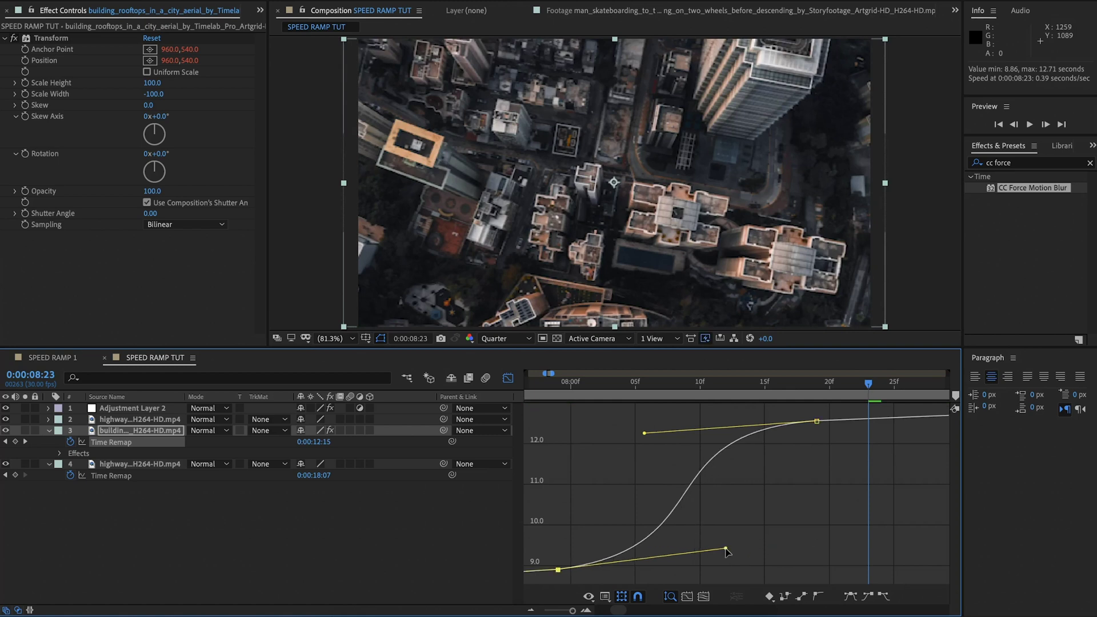
click(546, 388)
key(space)
key(shift+F3)
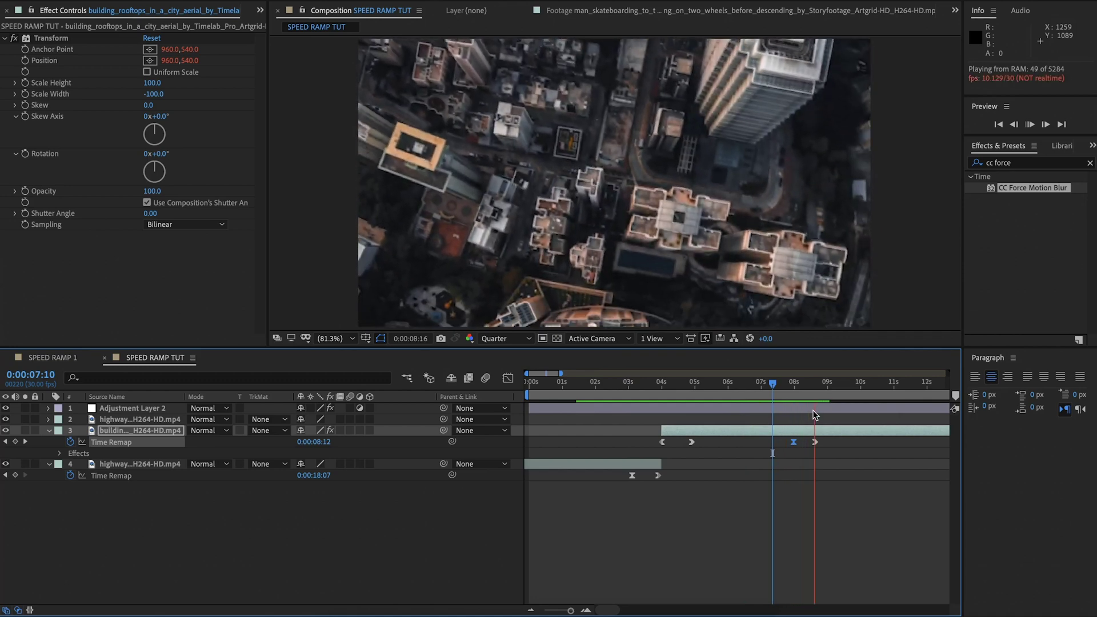
click(772, 389)
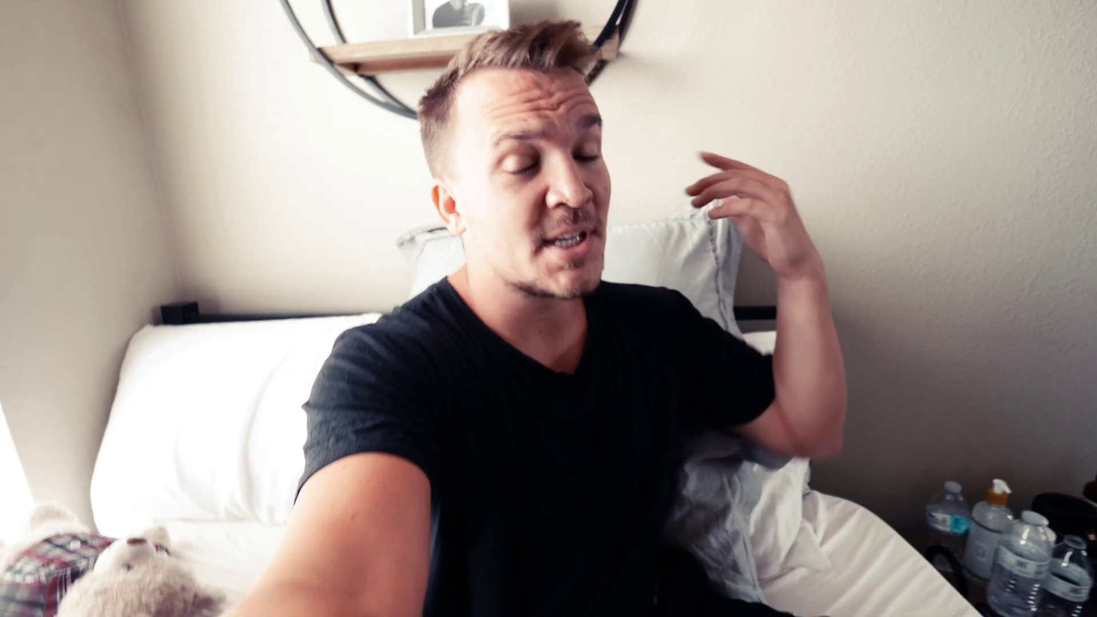